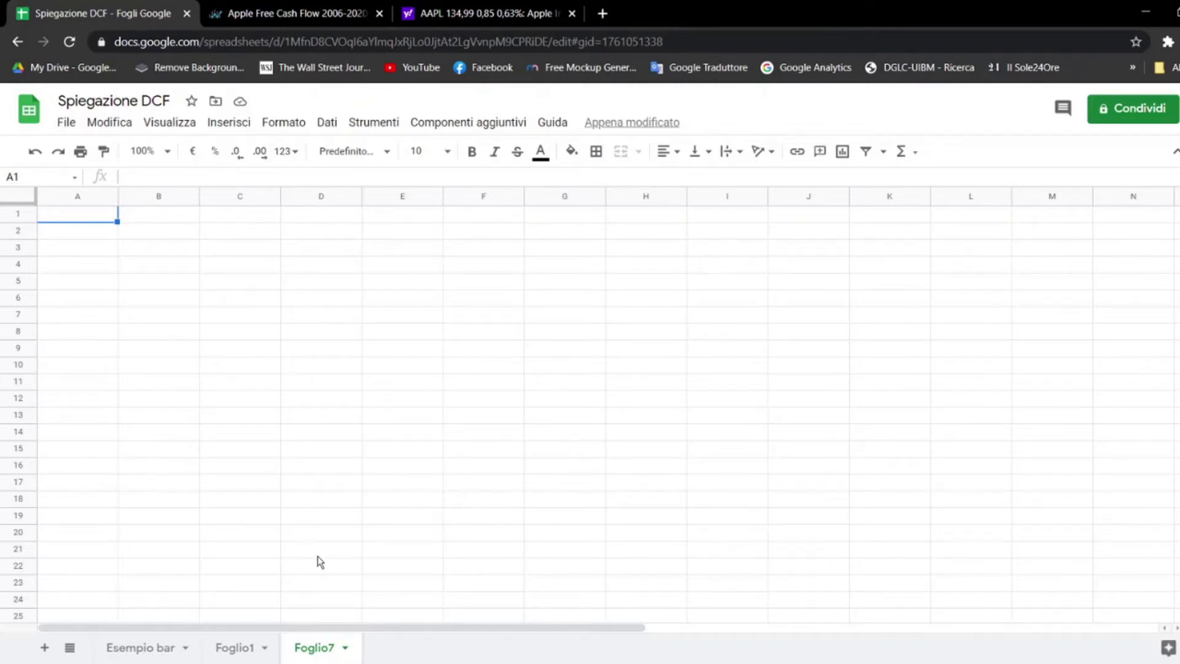
Step: View the finished AAPL DCF model on the Foglio1 sheet
{"action": "left_click", "coordinate": [237, 648]}
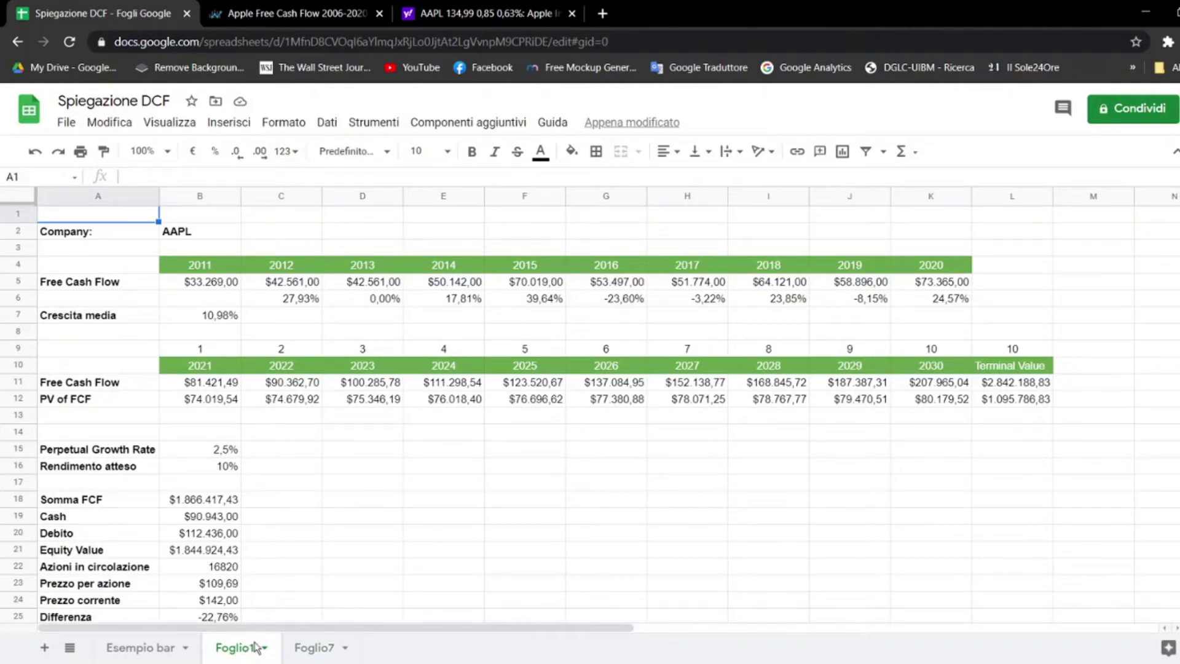
Step: On Foglio7, enter Company with ticker AAPL, then Perpetual Growth Rate and Rendimento atteso labels
{"action": "left_click", "coordinate": [310, 650]}
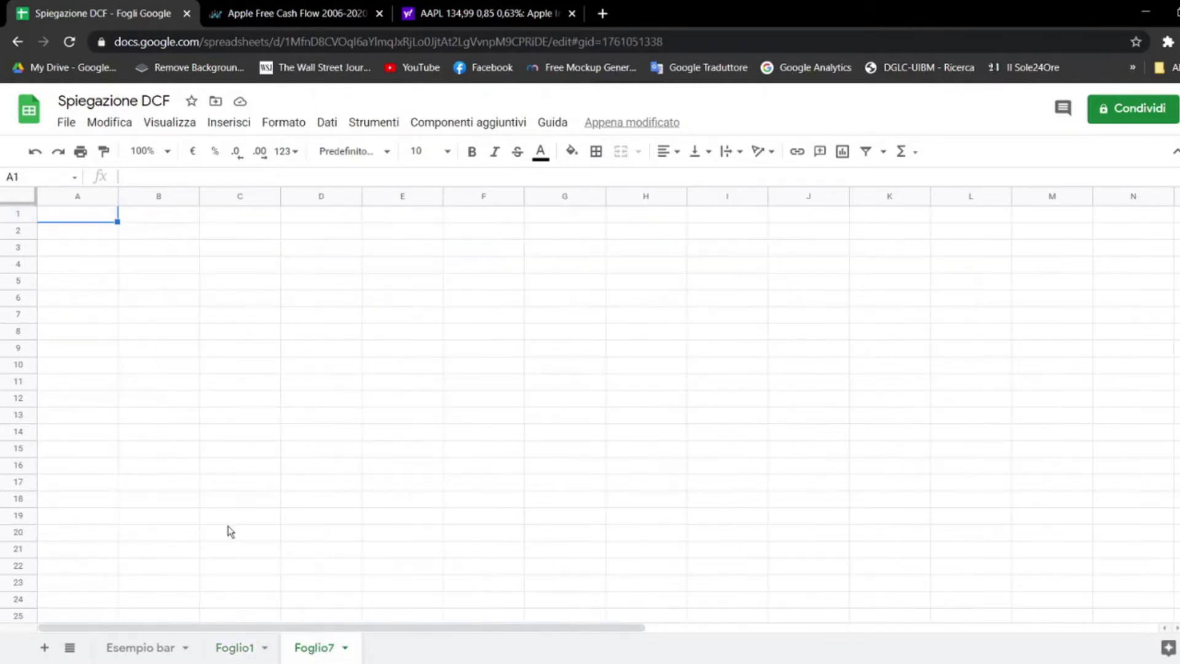
{"action": "type", "text": "Company"}
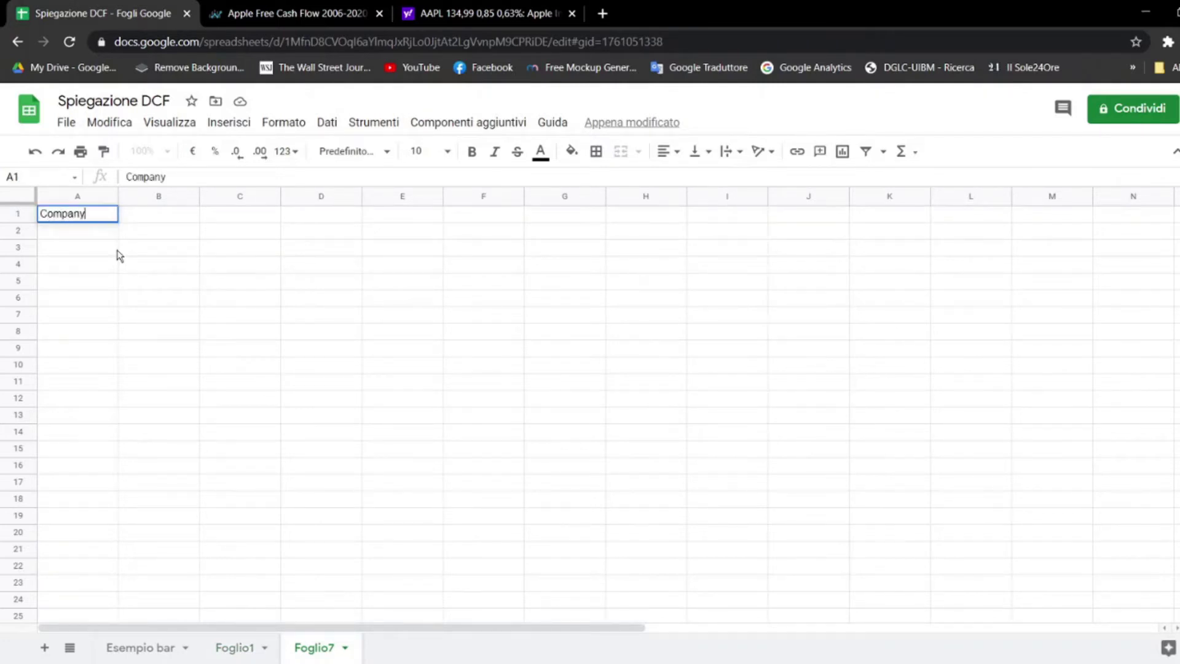
{"action": "key", "text": "Tab"}
{"action": "type", "text": "A"}
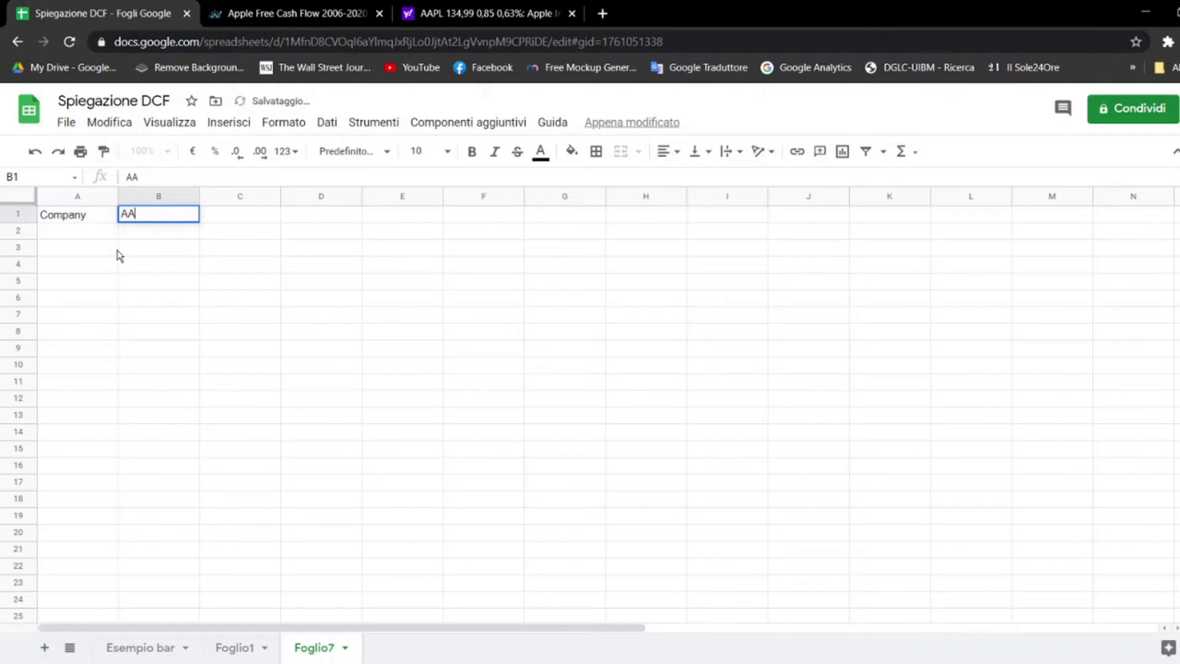
{"action": "key", "text": "Return"}
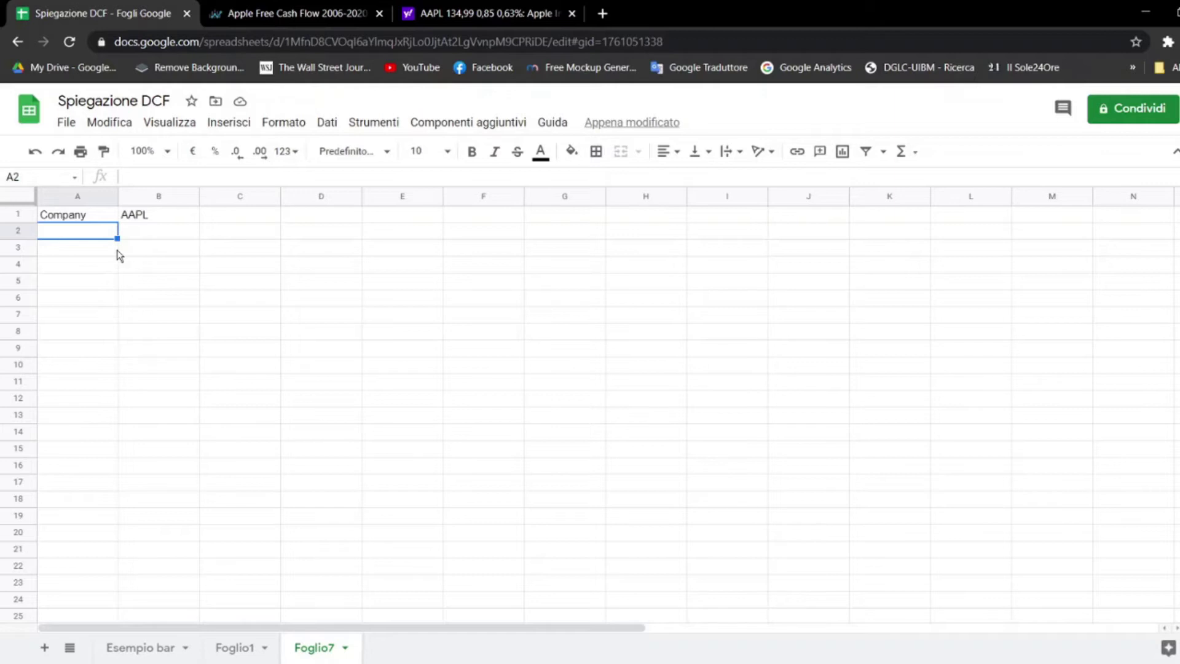
{"action": "type", "text": "Perpetual"}
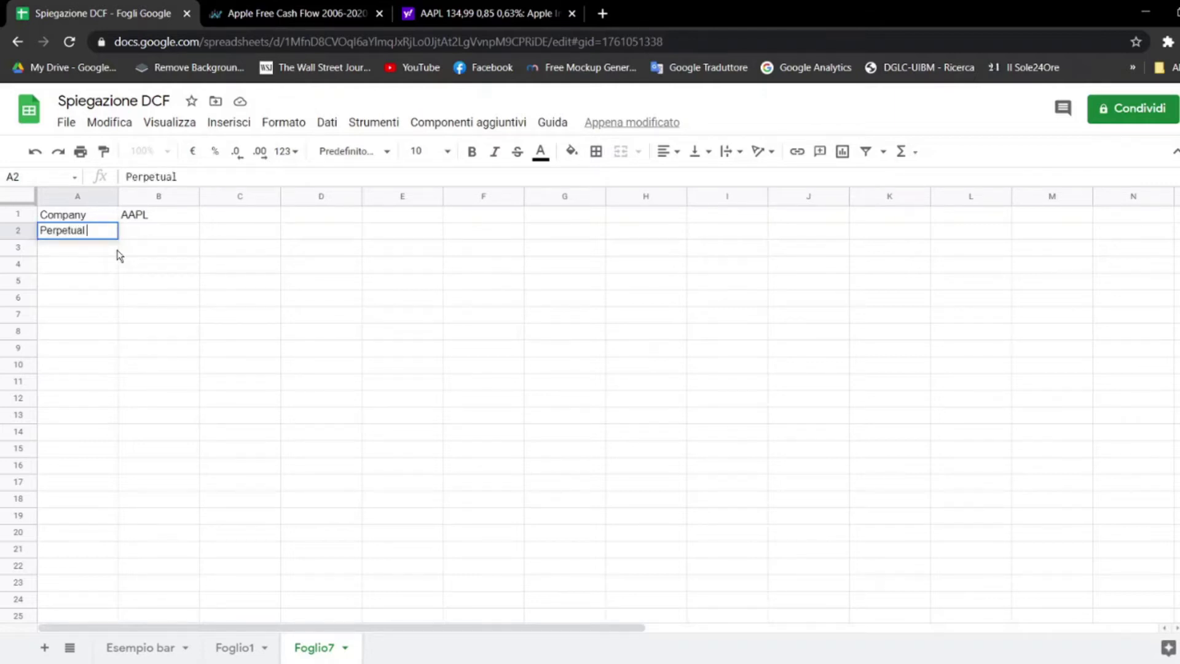
{"action": "type", "text": "th Rate"}
{"action": "key", "text": "Return"}
{"action": "type", "text": "Rendimento atesso"}
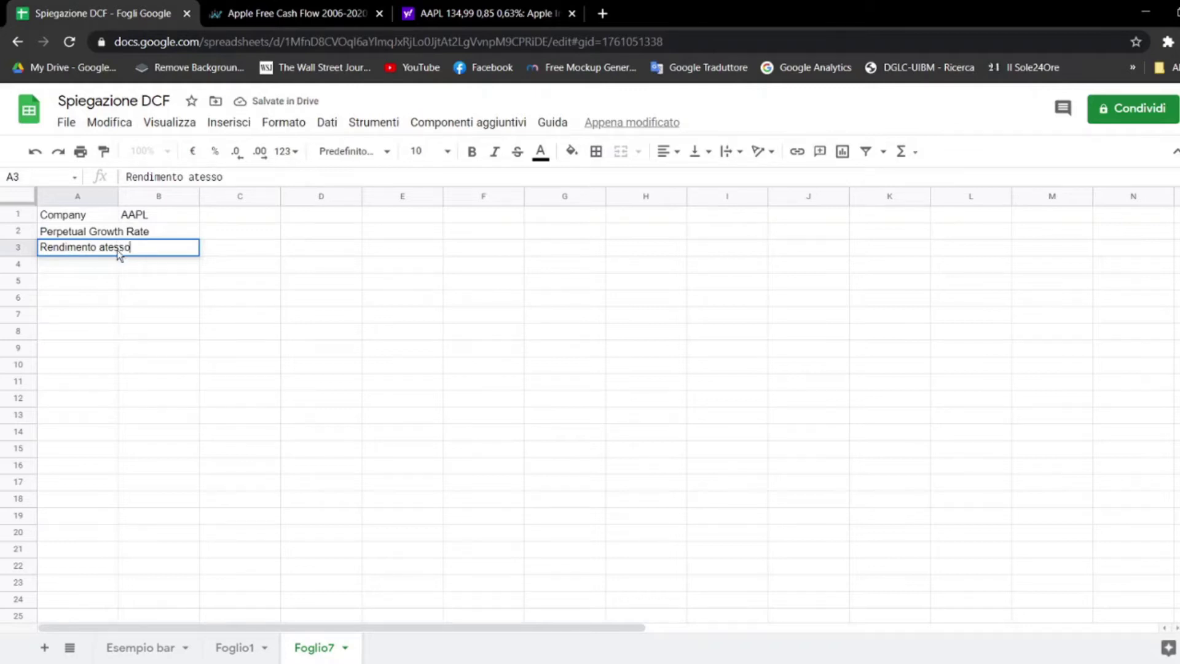
{"action": "key", "text": "Return"}
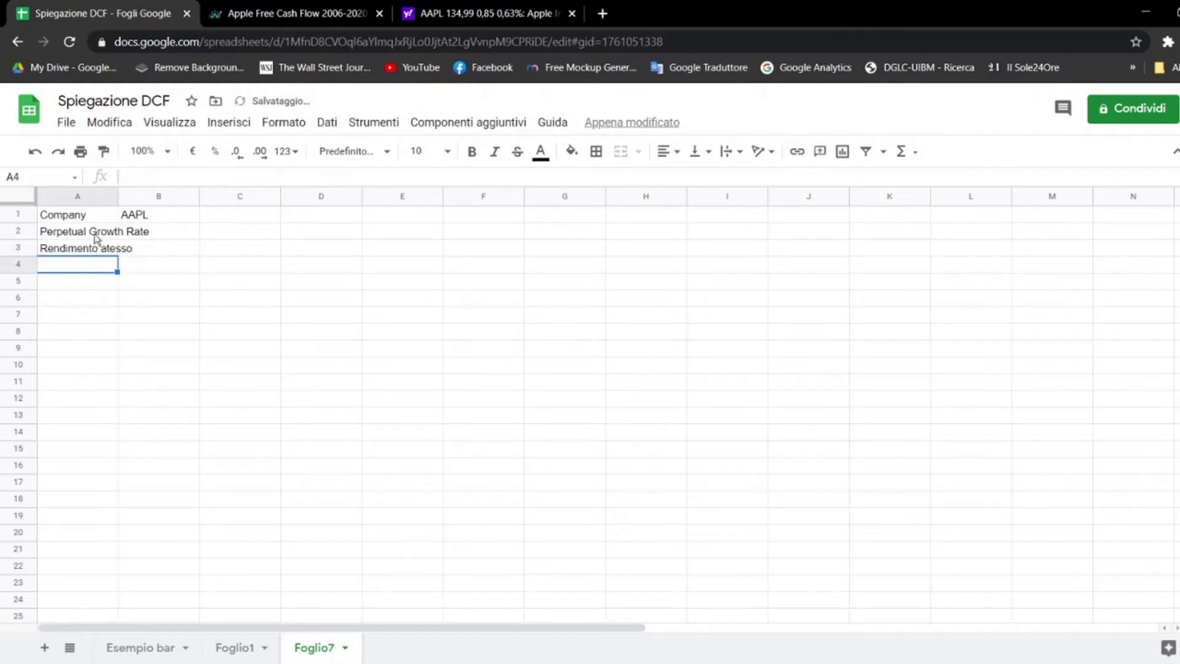
Step: Widen column A and correct the spelling of the Rendimento atteso label
{"action": "mouse_move", "coordinate": [117, 200]}
{"action": "left_mouse_down"}
{"action": "mouse_move", "coordinate": [153, 200]}
{"action": "mouse_move", "coordinate": [182, 250]}
{"action": "left_mouse_up"}
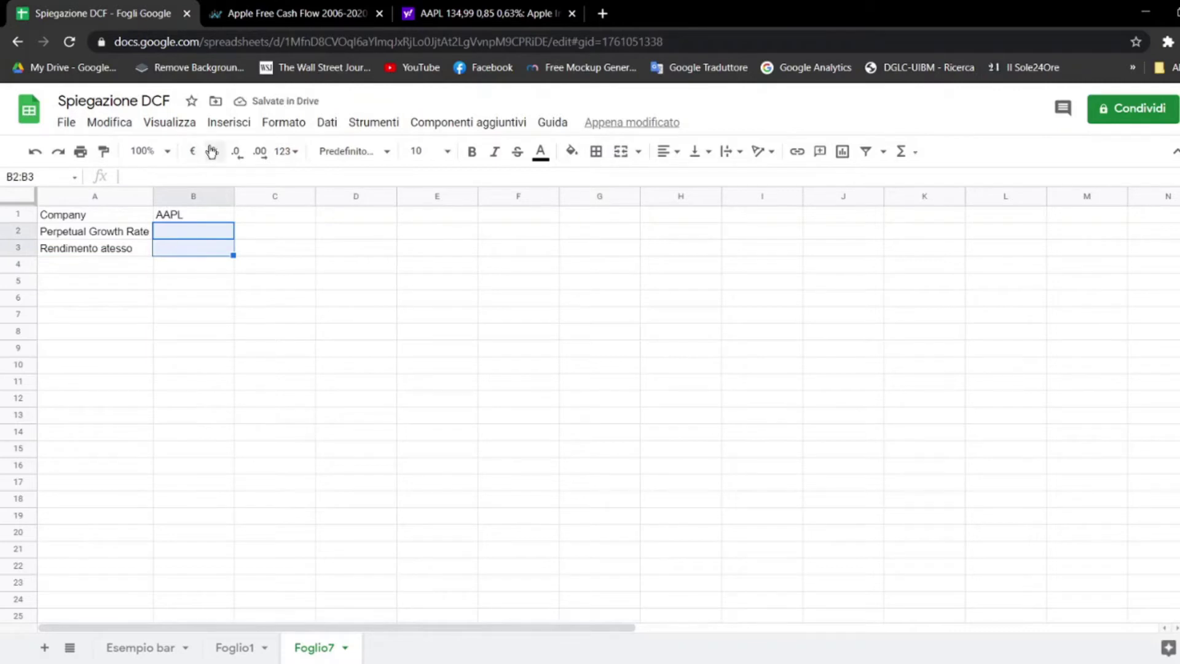
{"action": "left_click", "coordinate": [108, 279]}
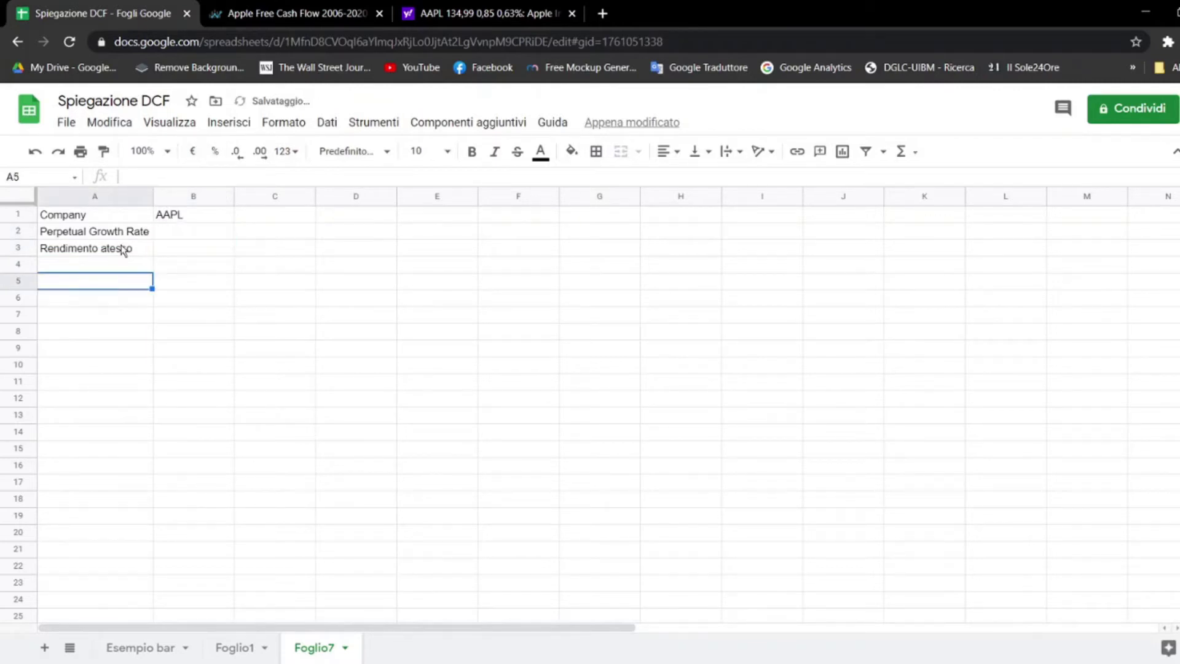
{"action": "left_click", "coordinate": [126, 253]}
{"action": "left_click", "coordinate": [210, 177]}
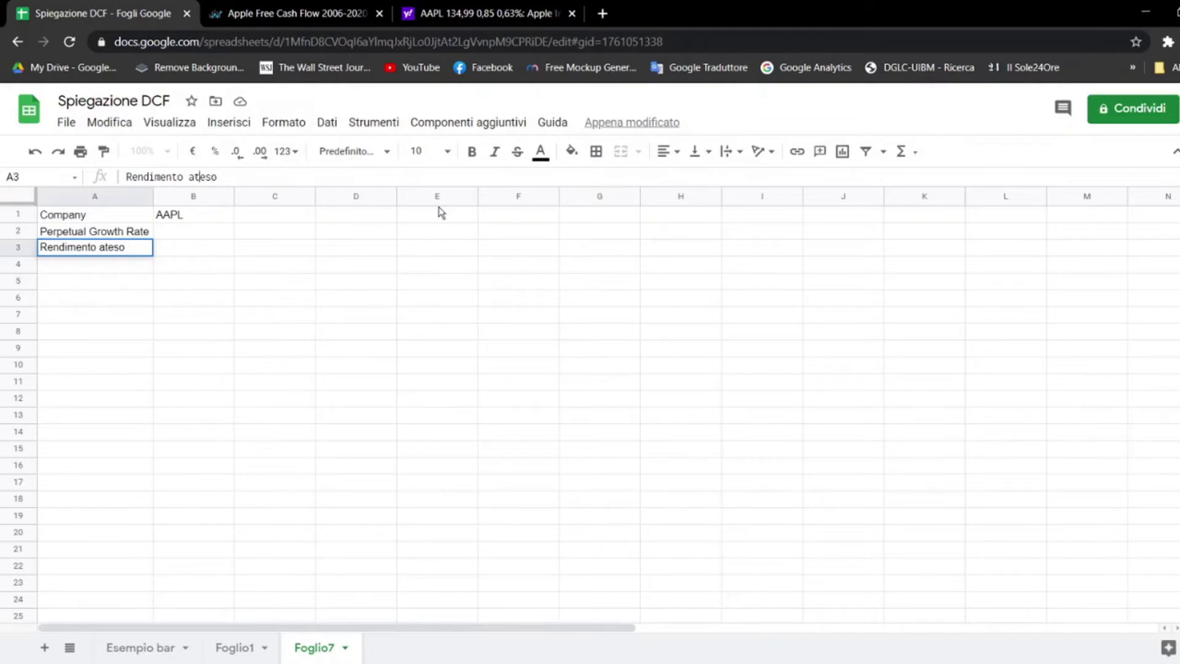
{"action": "type", "text": "t"}
{"action": "key", "text": "Return"}
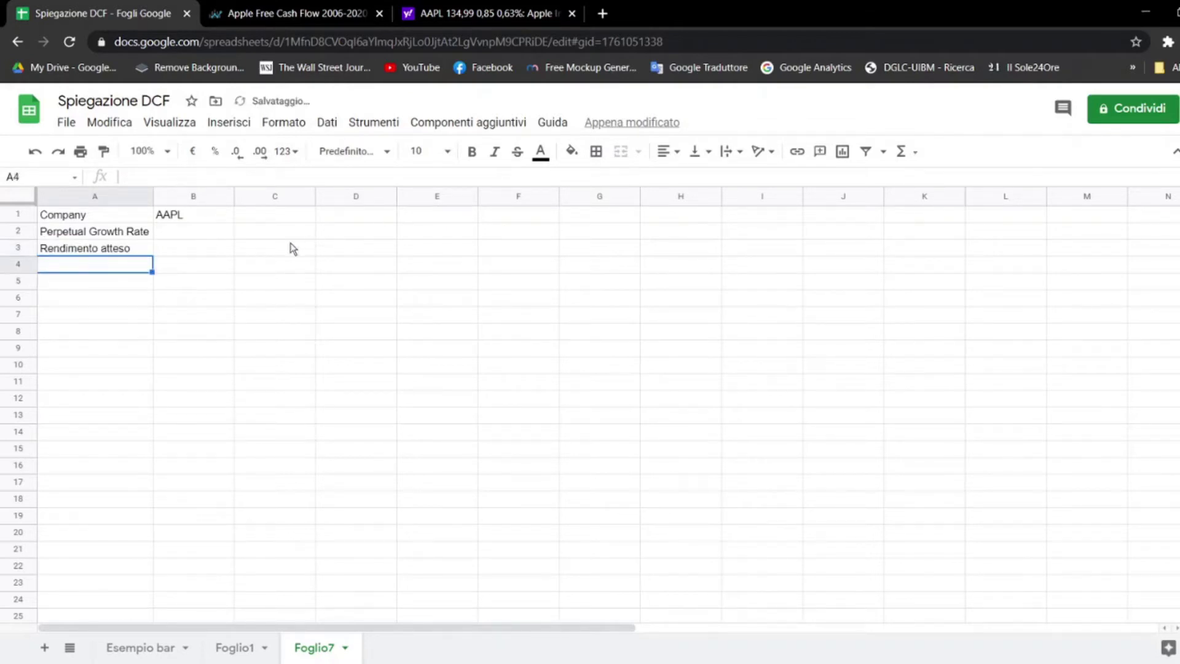
Step: Set the expected return in B3 to 10%
{"action": "left_click", "coordinate": [226, 249]}
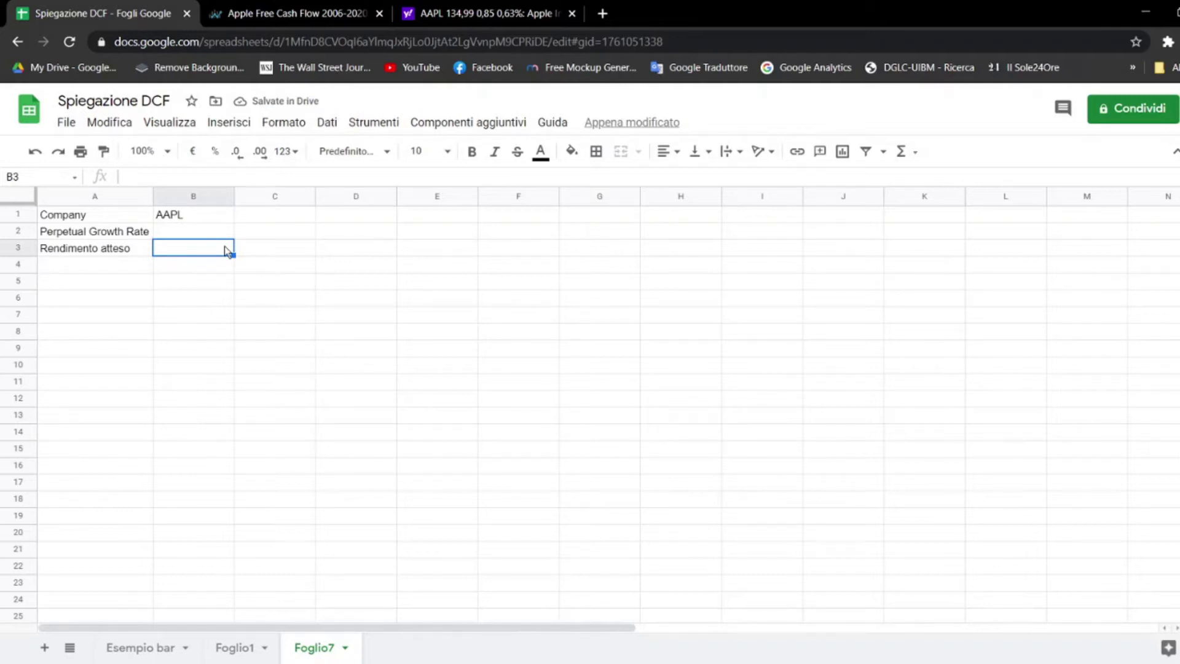
{"action": "type", "text": "10%"}
{"action": "key", "text": "Return"}
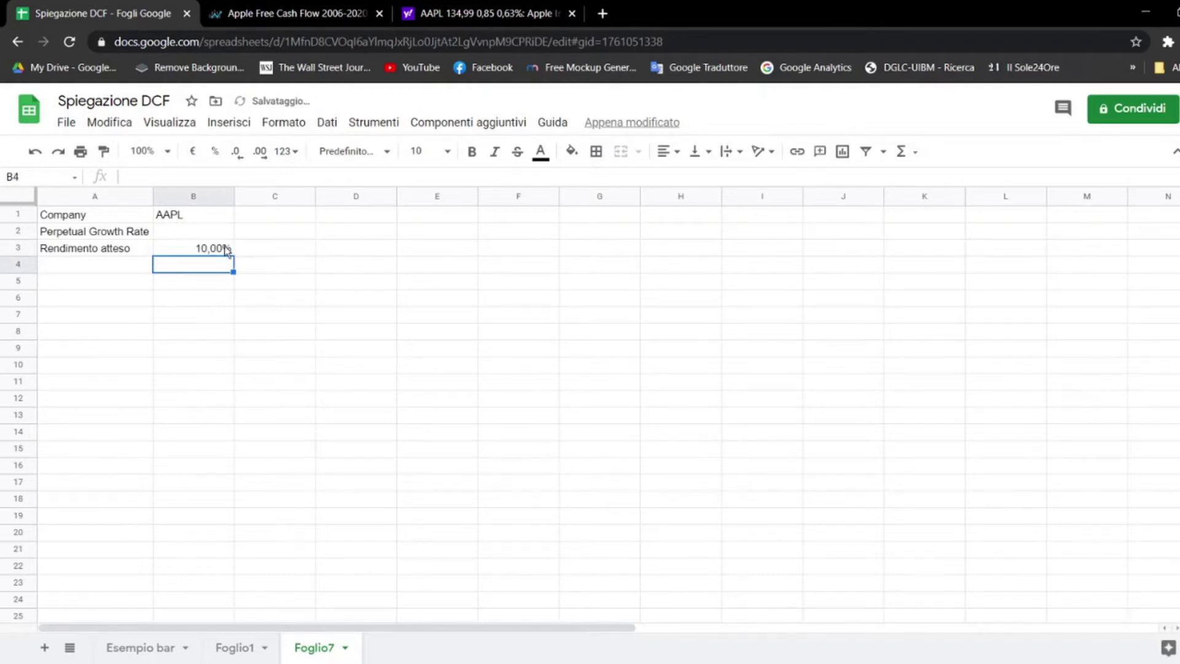
{"action": "left_click", "coordinate": [226, 249]}
{"action": "left_click", "coordinate": [228, 234]}
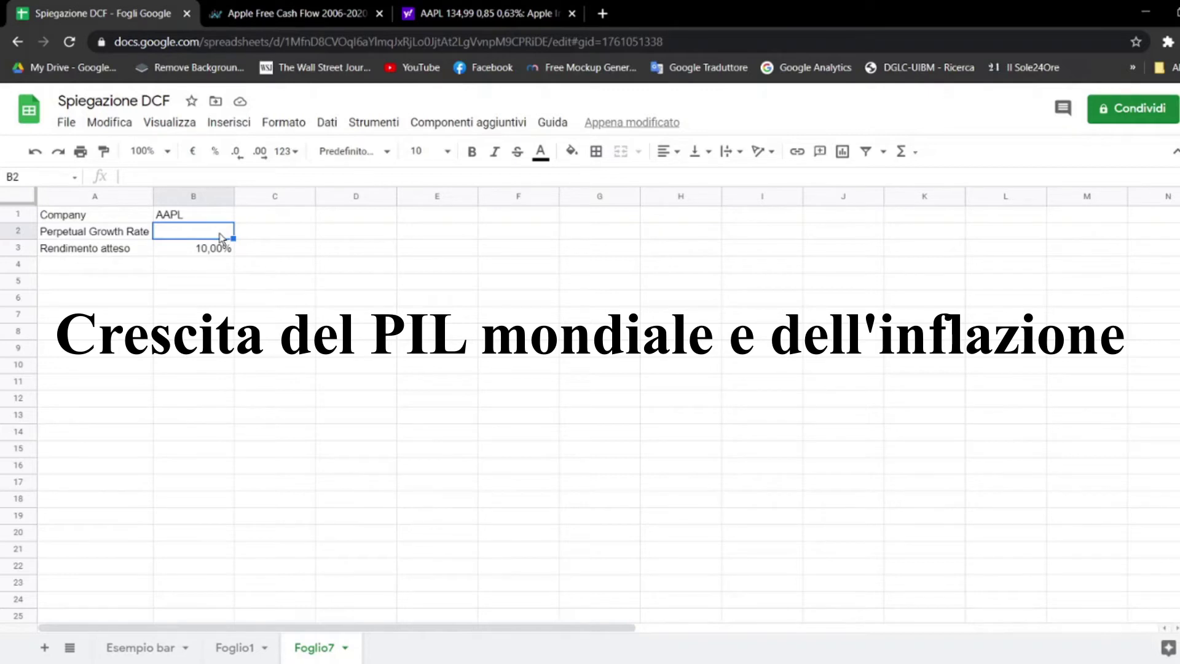
{"action": "type", "text": "2,5"}
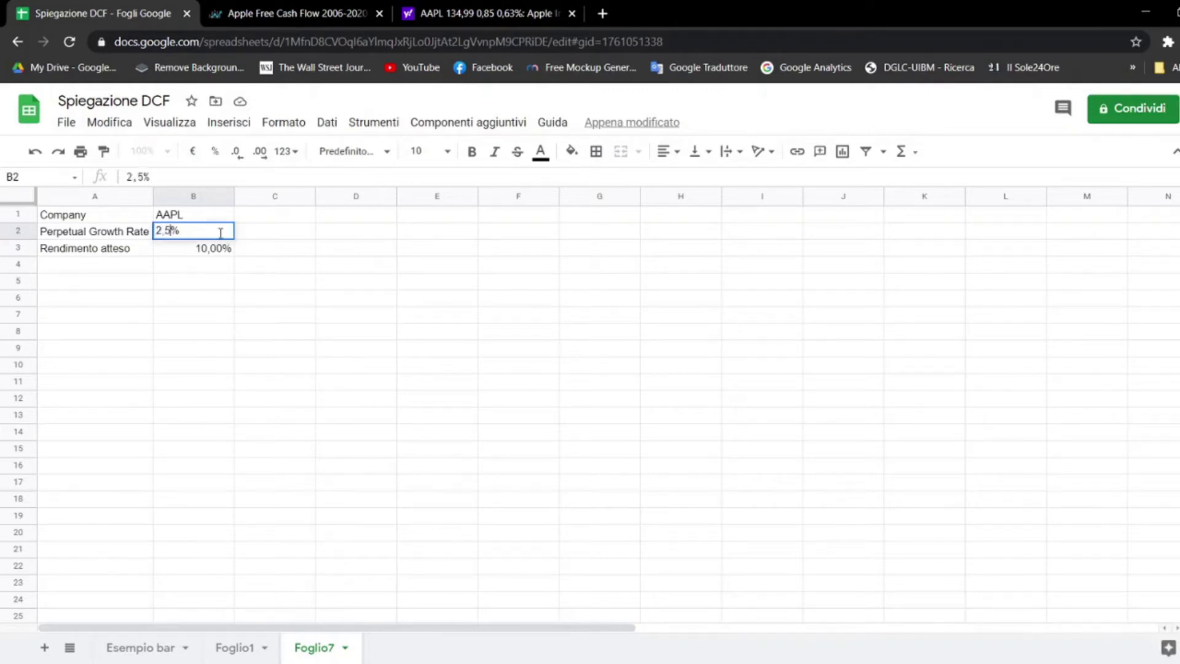
Step: Confirm the 2,5% growth rate in B2 and enter a centred 2011 in B5
{"action": "key", "text": "Return"}
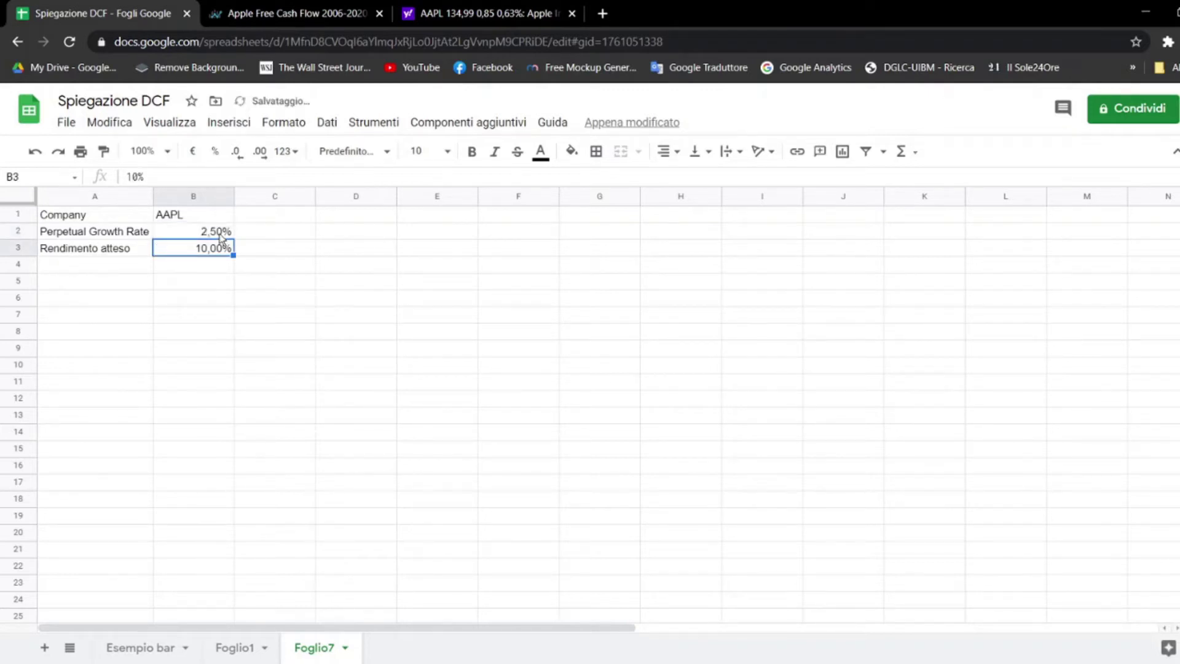
{"action": "left_click", "coordinate": [191, 286]}
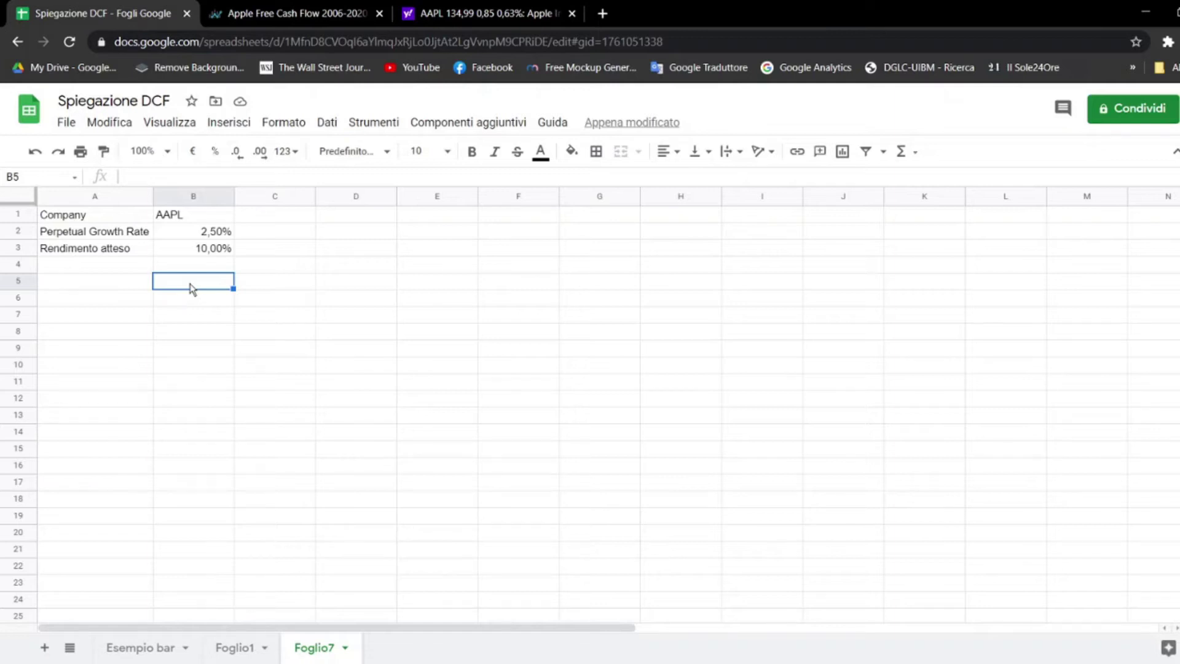
{"action": "type", "text": "2011"}
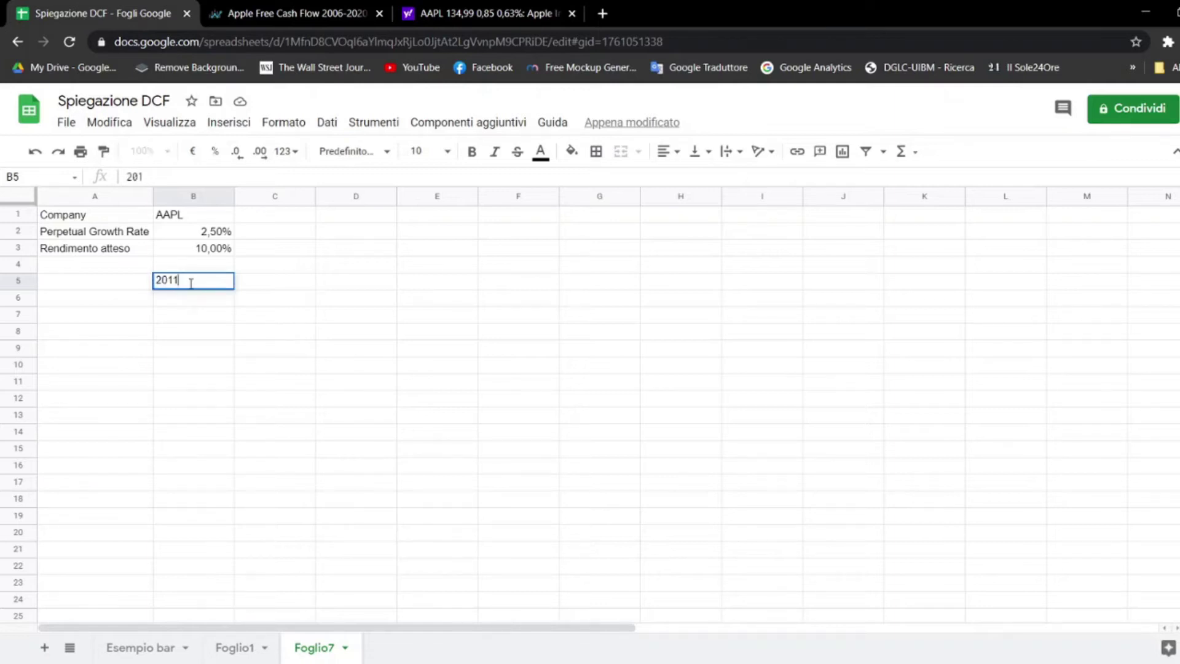
{"action": "key", "text": "Return"}
{"action": "left_click", "coordinate": [225, 280]}
{"action": "left_click", "coordinate": [677, 152]}
{"action": "left_click", "coordinate": [686, 178]}
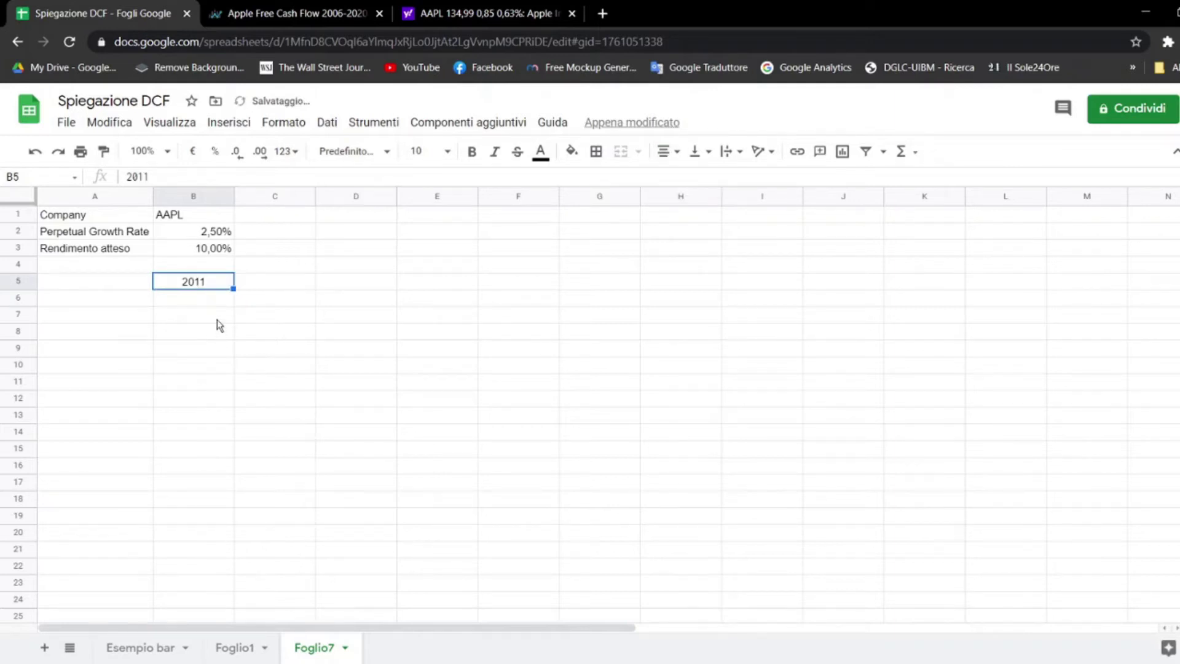
Step: Extend the years through 2020 across row 5 with dark green fill and white text
{"action": "left_click_drag", "start_coordinate": [236, 289], "coordinate": [918, 290]}
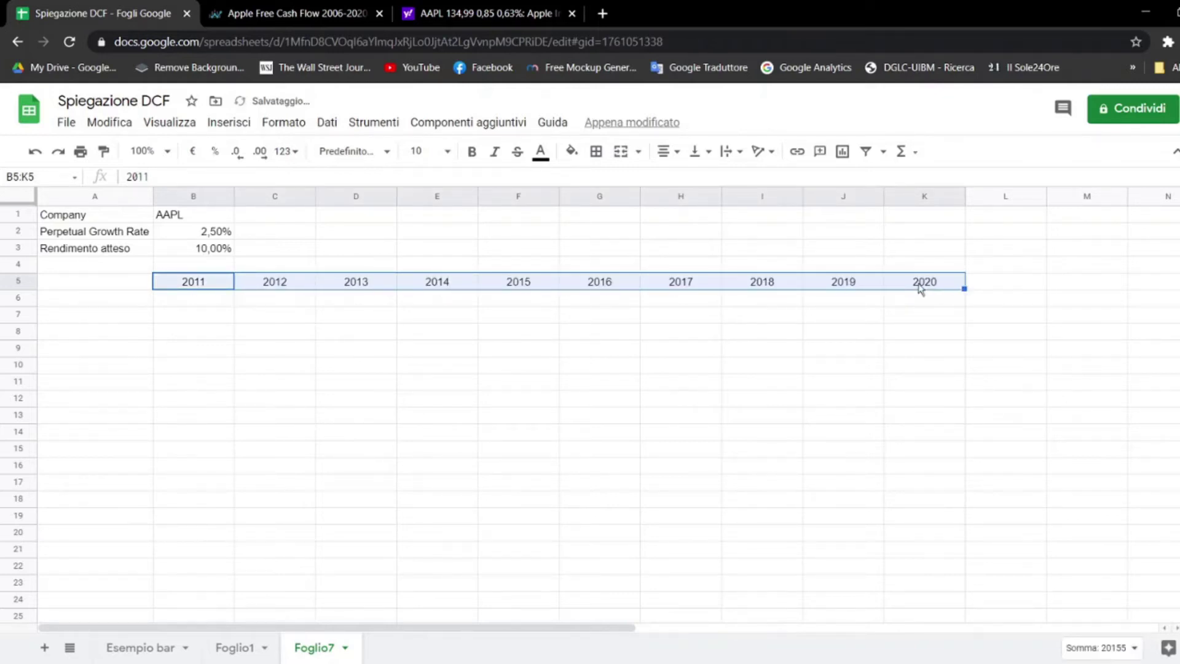
{"action": "left_click", "coordinate": [572, 151]}
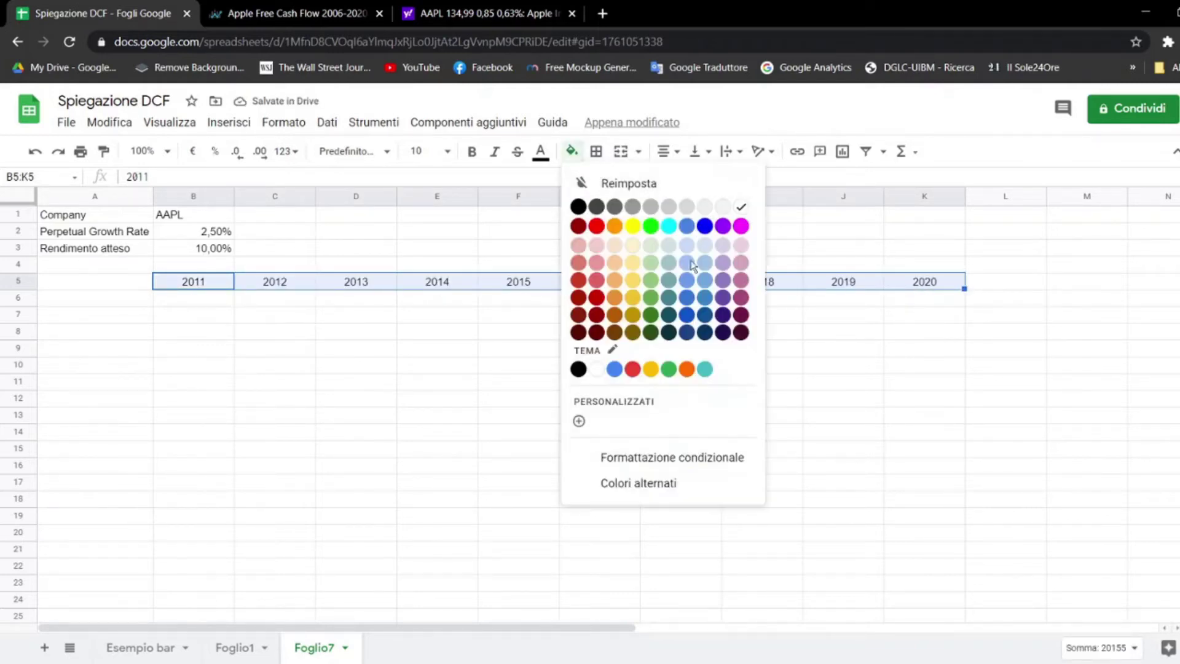
{"action": "left_click", "coordinate": [650, 315]}
{"action": "left_click", "coordinate": [540, 152]}
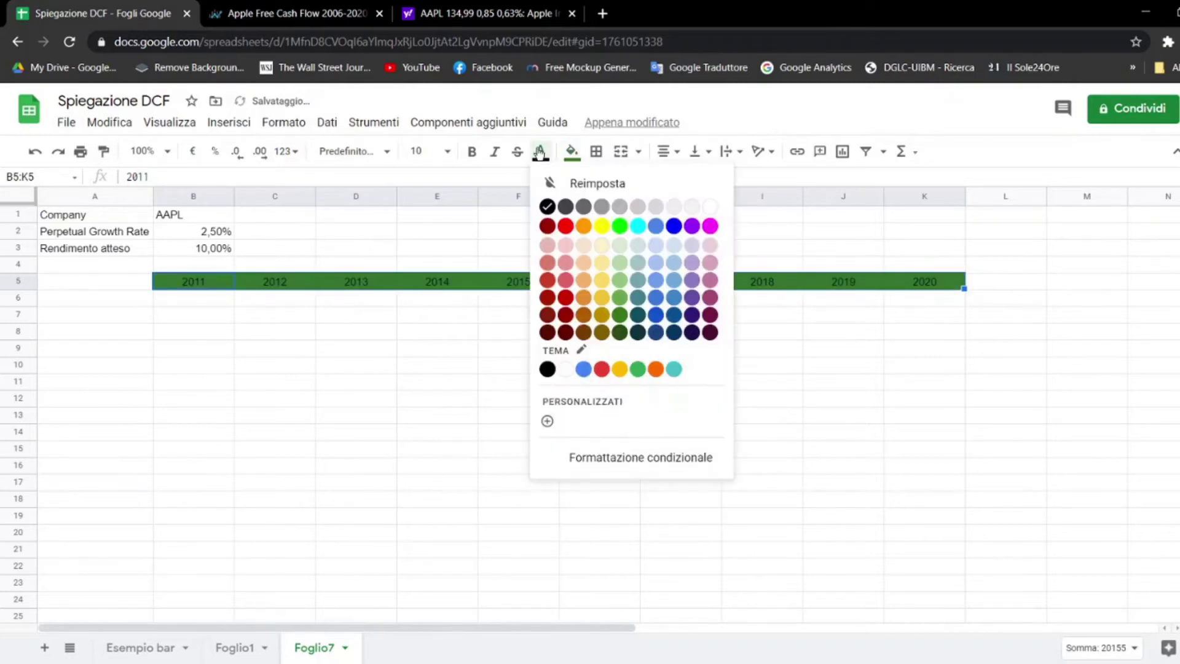
{"action": "left_click", "coordinate": [709, 207]}
{"action": "left_click", "coordinate": [256, 308]}
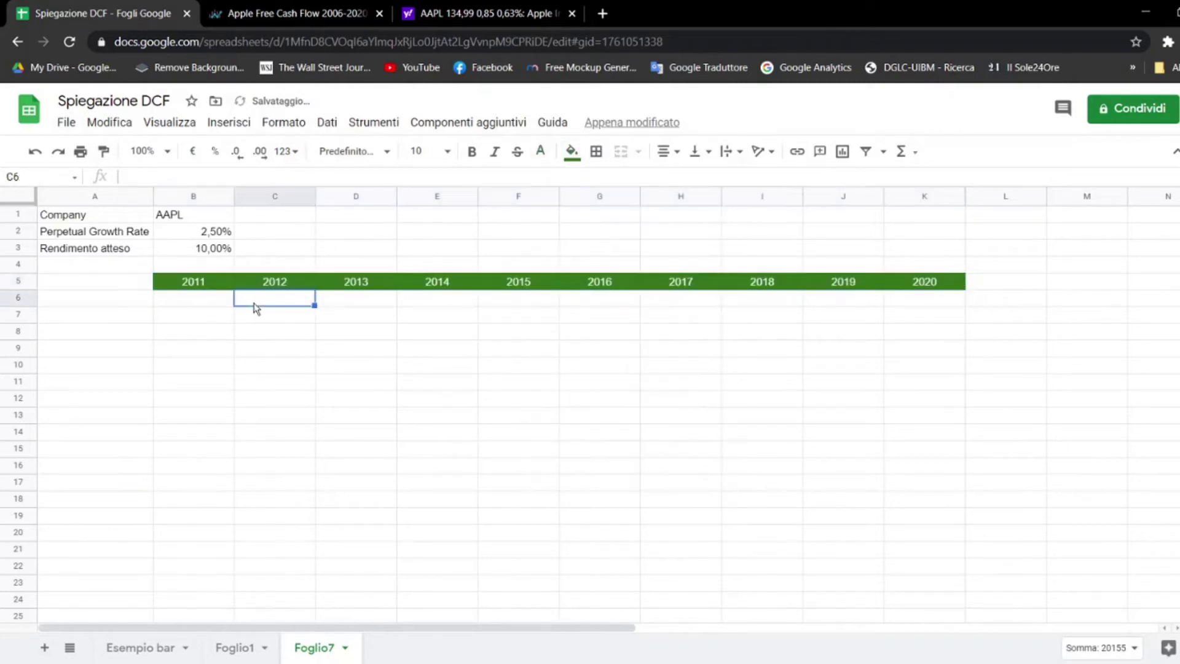
{"action": "left_click", "coordinate": [193, 301]}
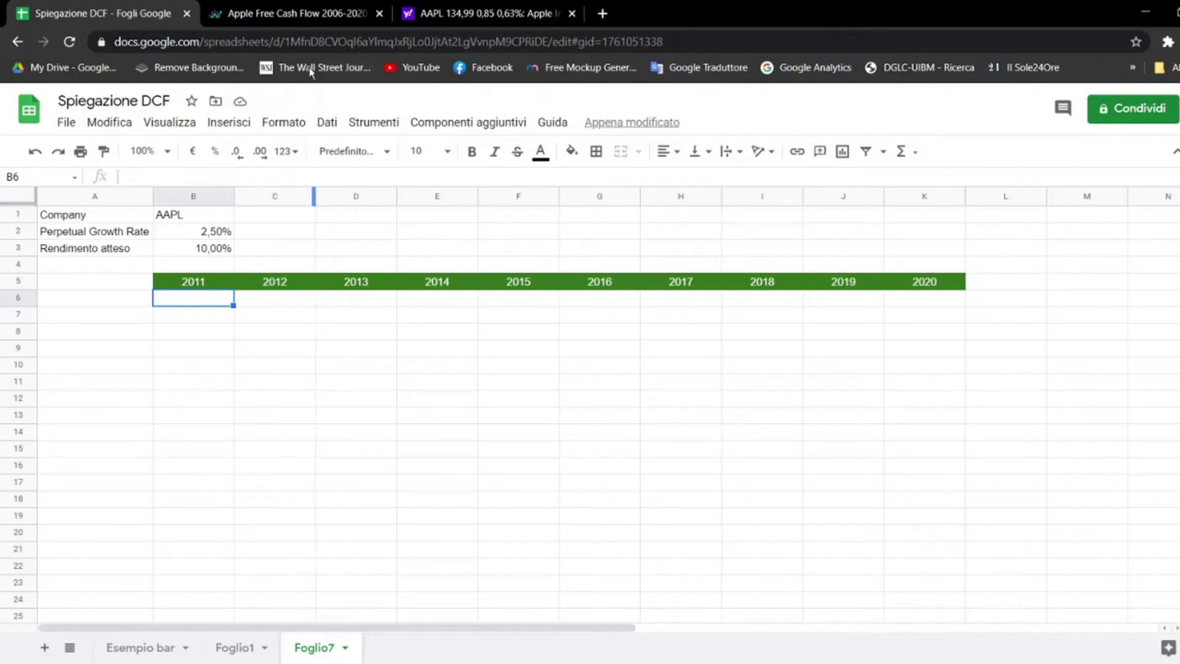
Step: Search the web for 'fcf apple'
{"action": "left_click", "coordinate": [309, 13]}
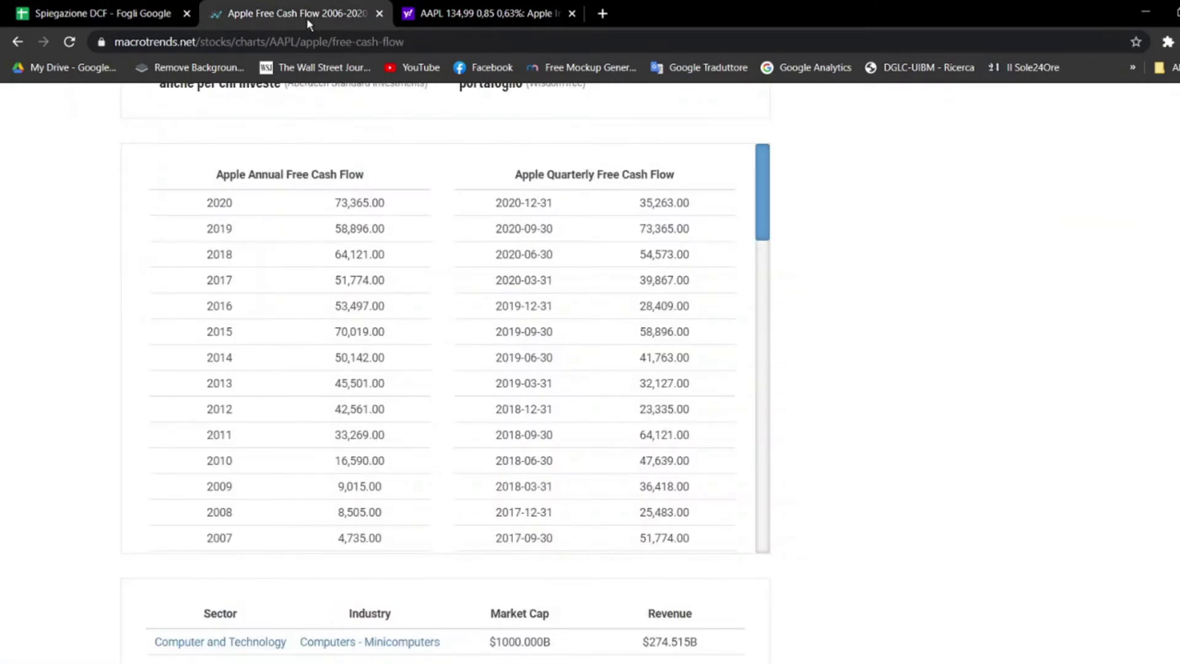
{"action": "left_click", "coordinate": [299, 45]}
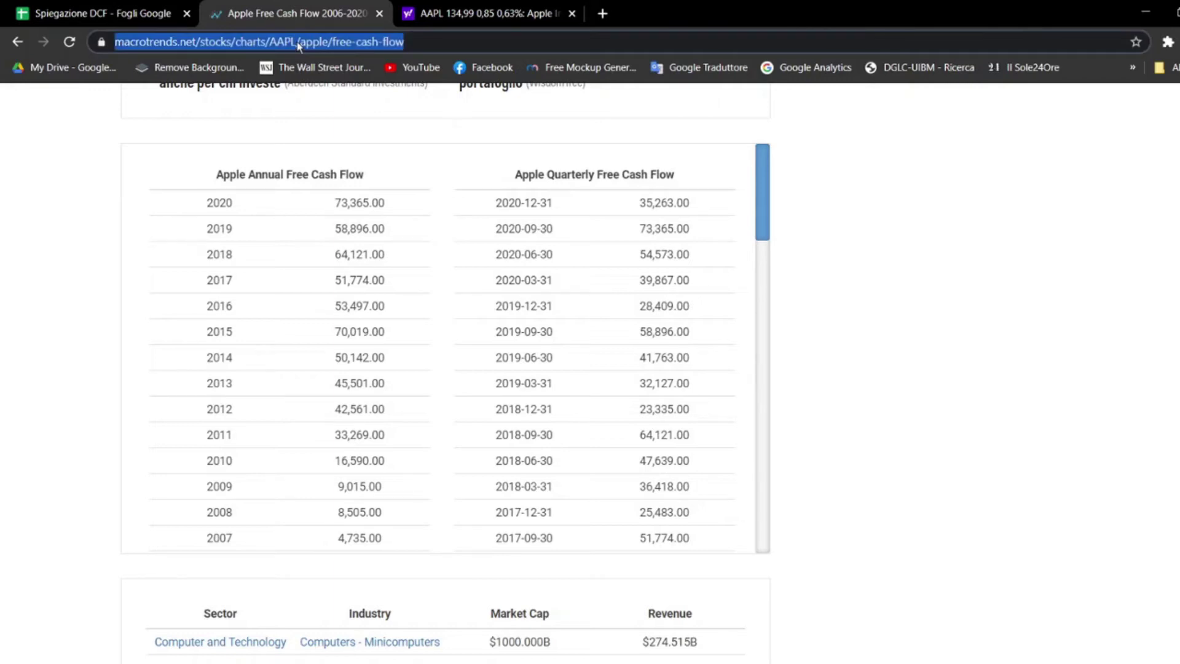
{"action": "type", "text": "fcf apple"}
{"action": "key", "text": "Return"}
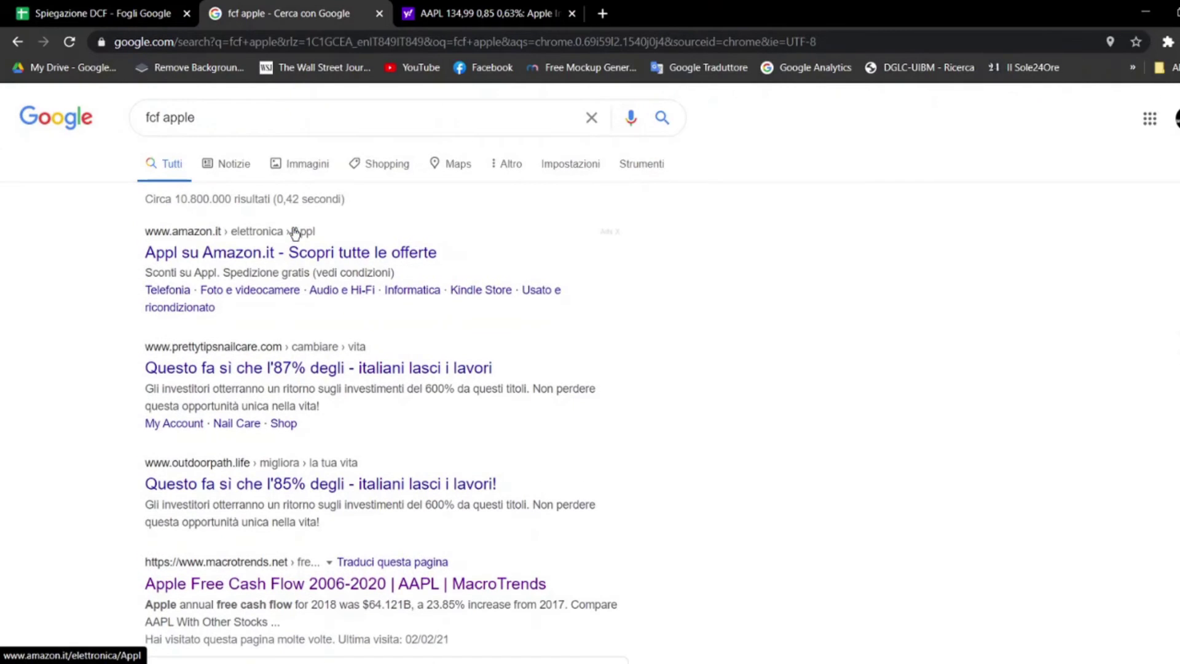
Step: Open MacroTrends' Apple free cash flow page and scroll to the annual figures
{"action": "scroll", "coordinate": [295, 233], "scroll_direction": "down", "scroll_amount": 2}
{"action": "scroll", "coordinate": [308, 264], "scroll_direction": "down", "scroll_amount": 2}
{"action": "scroll", "coordinate": [308, 264], "scroll_direction": "down", "scroll_amount": 2}
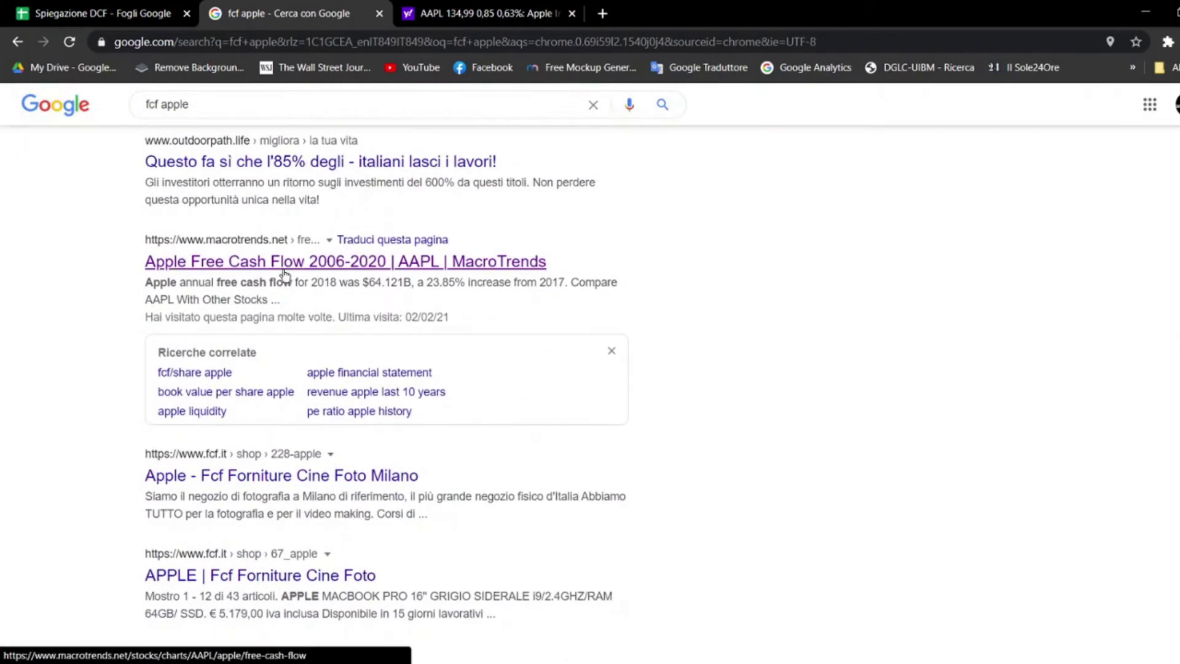
{"action": "left_click", "coordinate": [285, 273]}
{"action": "scroll", "coordinate": [421, 304], "scroll_direction": "down", "scroll_amount": 5}
{"action": "scroll", "coordinate": [421, 304], "scroll_direction": "down", "scroll_amount": 4}
{"action": "scroll", "coordinate": [421, 304], "scroll_direction": "down", "scroll_amount": 5}
{"action": "scroll", "coordinate": [421, 305], "scroll_direction": "down", "scroll_amount": 5}
{"action": "scroll", "coordinate": [421, 305], "scroll_direction": "down", "scroll_amount": 5}
{"action": "scroll", "coordinate": [421, 310], "scroll_direction": "down", "scroll_amount": 2}
{"action": "scroll", "coordinate": [399, 350], "scroll_direction": "up", "scroll_amount": 1}
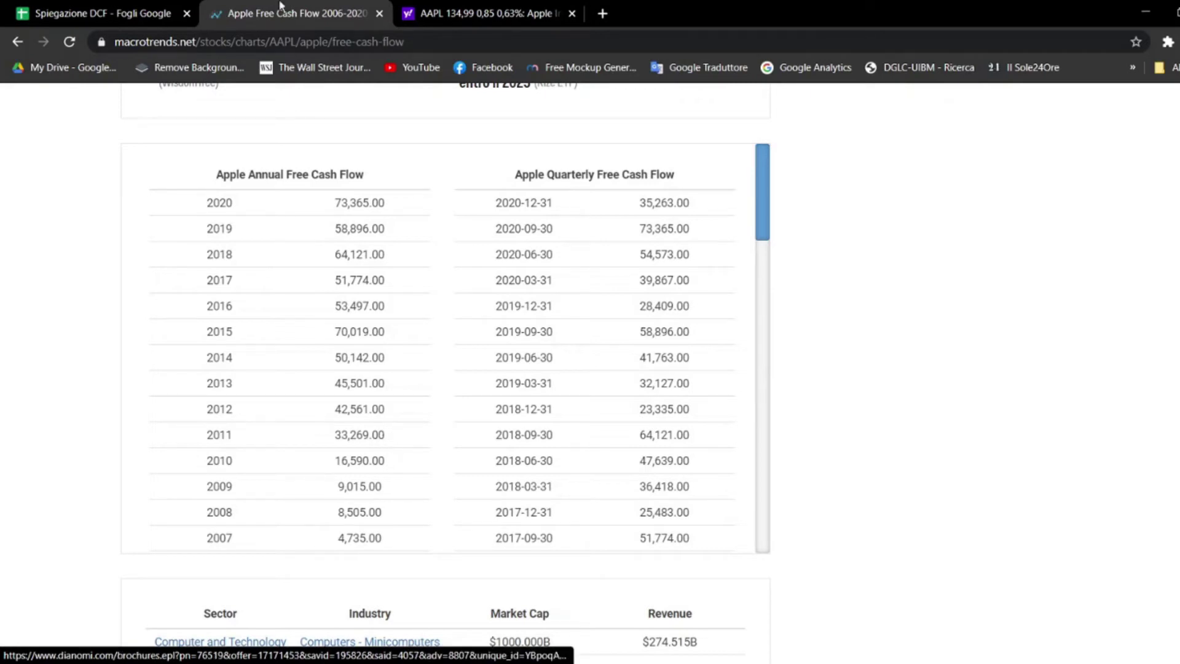
{"action": "left_click", "coordinate": [181, 7]}
Step: Enter 2011–2015 free cash flow: 33269, 42561, 45501, 50142, 70019
{"action": "type", "text": "33269"}
{"action": "key", "text": "Tab"}
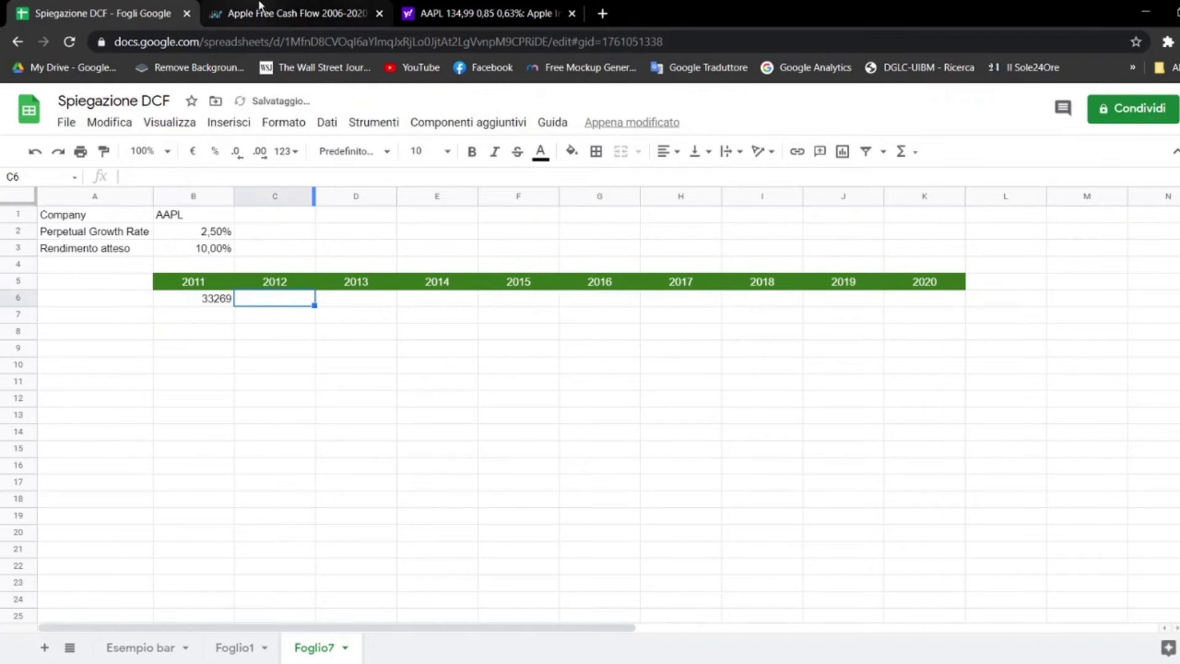
{"action": "left_click", "coordinate": [348, 8]}
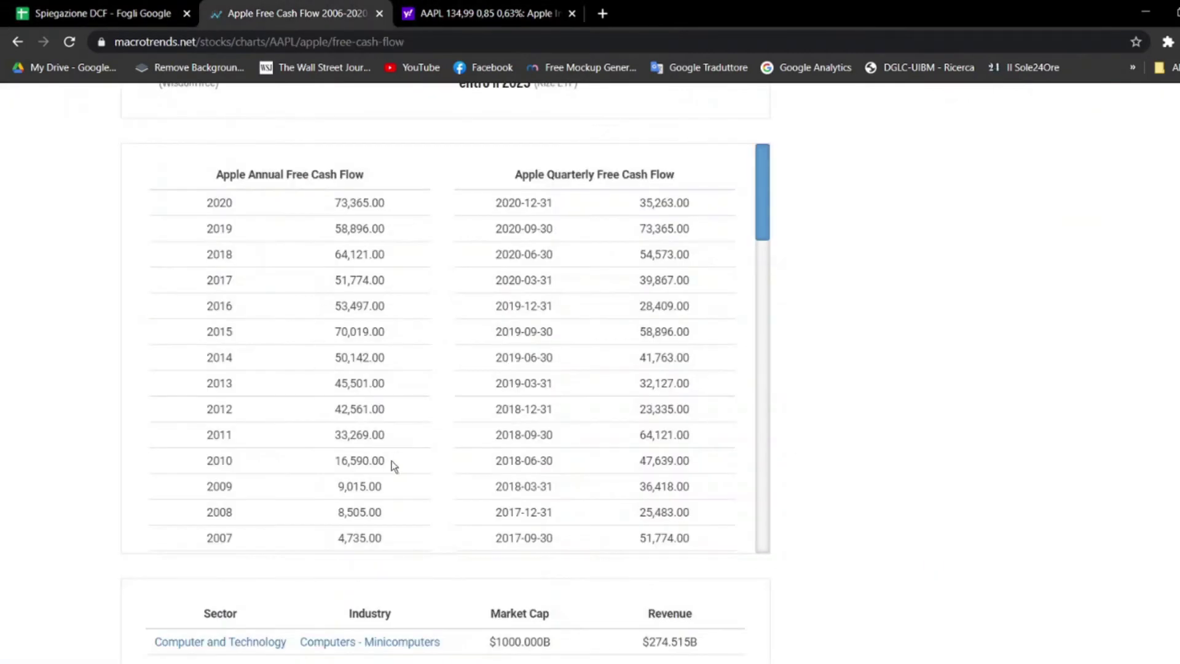
{"action": "left_click", "coordinate": [104, 9]}
{"action": "type", "text": "42561"}
{"action": "key", "text": "Tab"}
{"action": "left_click", "coordinate": [288, 8]}
{"action": "left_click", "coordinate": [124, 10]}
{"action": "type", "text": "45501"}
{"action": "key", "text": "Tab"}
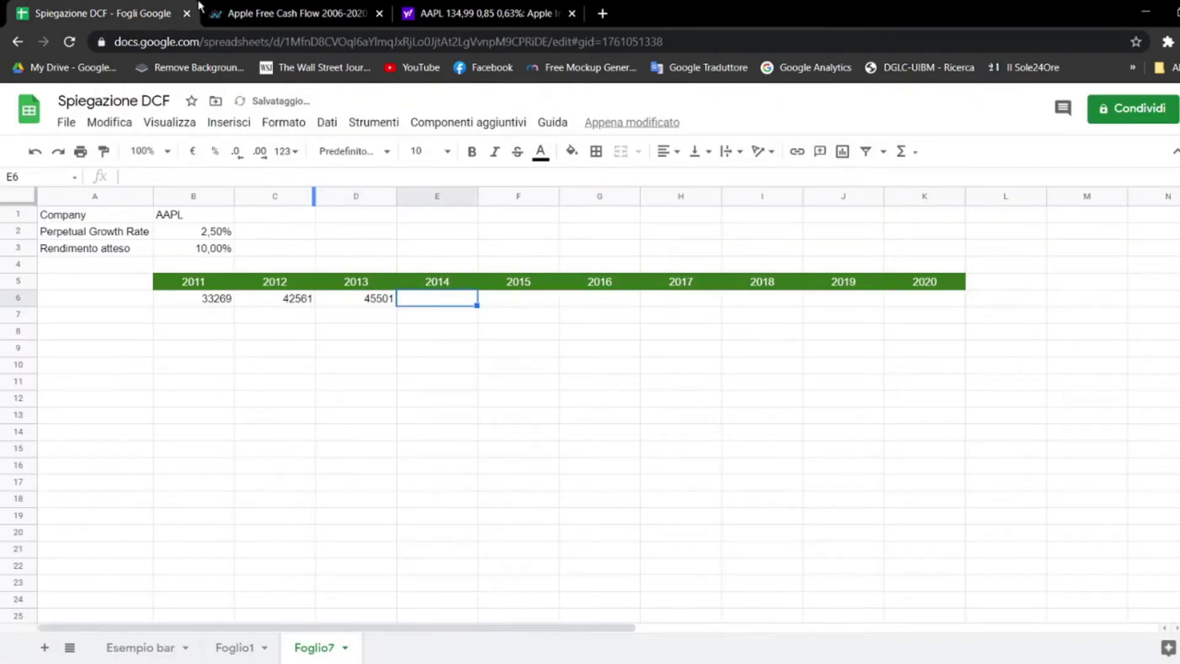
{"action": "left_click", "coordinate": [265, 13]}
{"action": "left_click", "coordinate": [84, 6]}
{"action": "type", "text": "50142"}
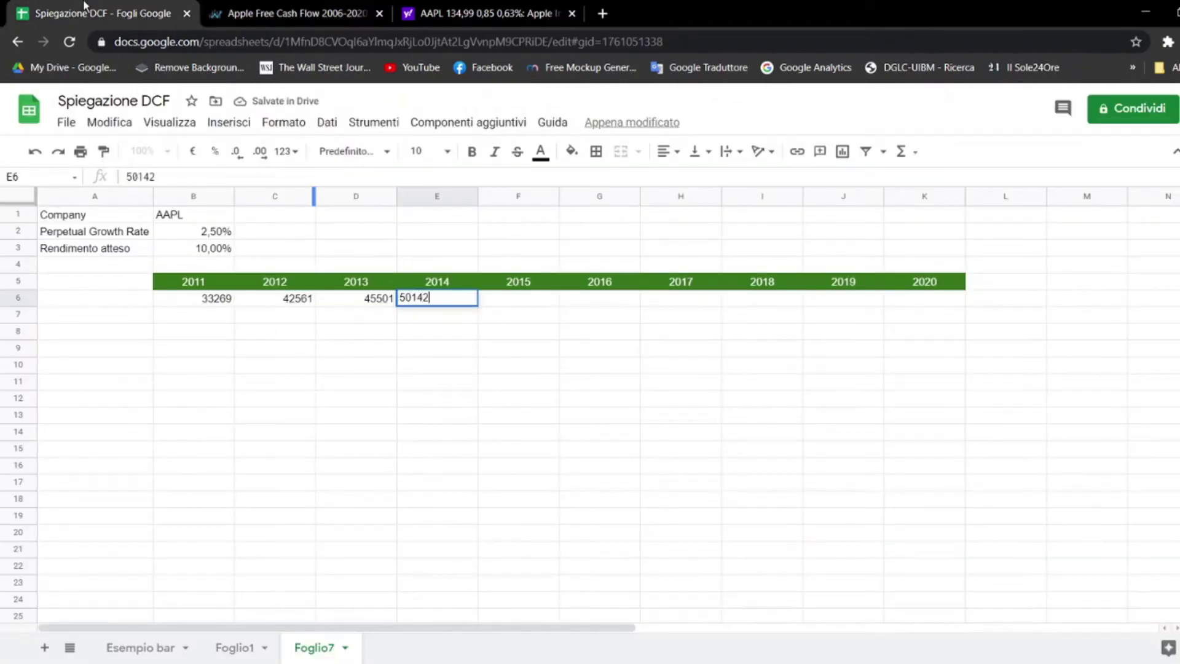
{"action": "key", "text": "Tab"}
{"action": "left_click", "coordinate": [288, 7]}
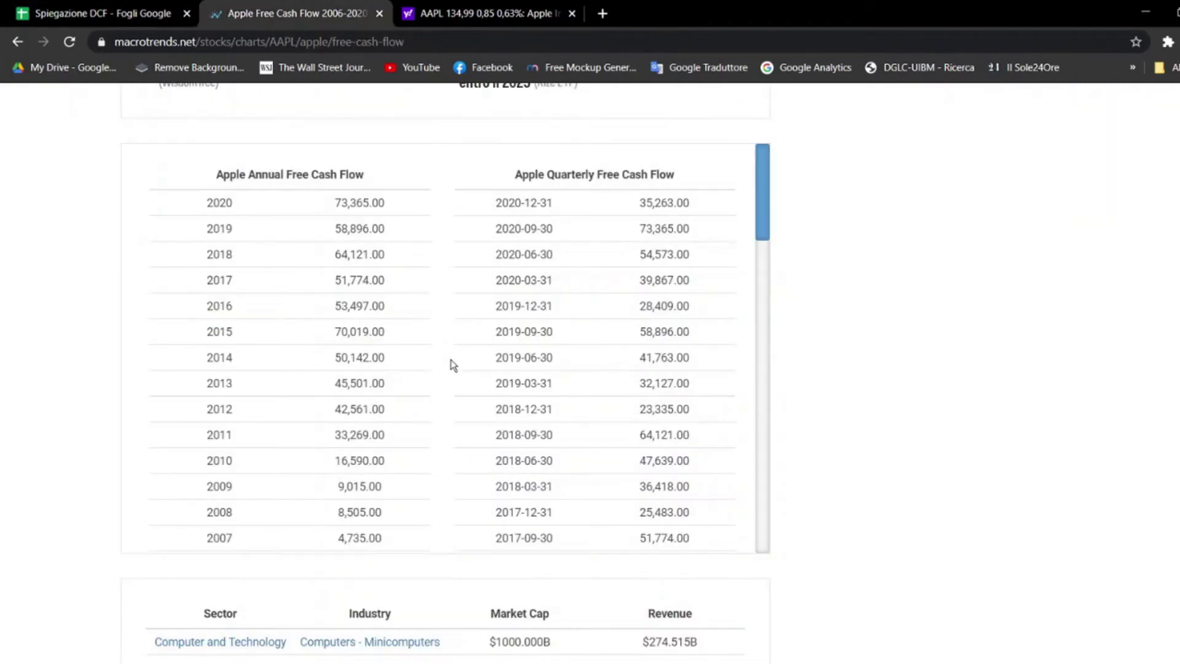
{"action": "left_click", "coordinate": [71, 6]}
{"action": "type", "text": "70019"}
{"action": "key", "text": "Tab"}
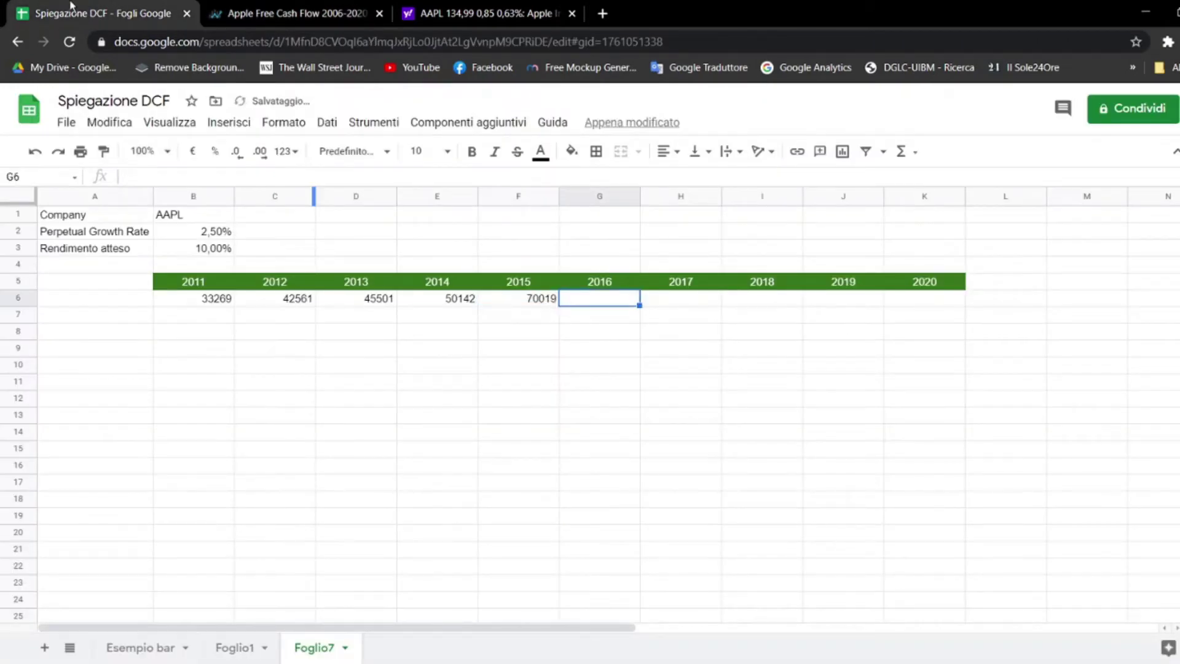
Step: Enter 2016–2020 free cash flow: 53497, 51774, 64121, 58896, 73365
{"action": "left_click", "coordinate": [244, 12]}
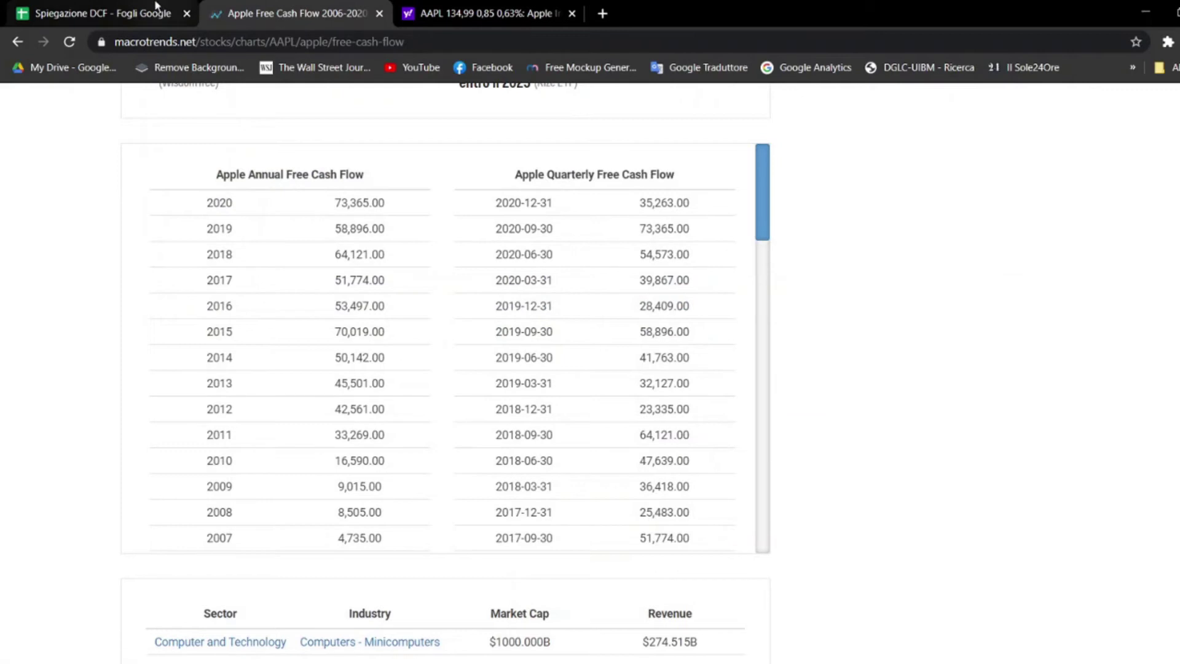
{"action": "left_click", "coordinate": [60, 6]}
{"action": "type", "text": "53497"}
{"action": "key", "text": "Tab"}
{"action": "left_click", "coordinate": [285, 9]}
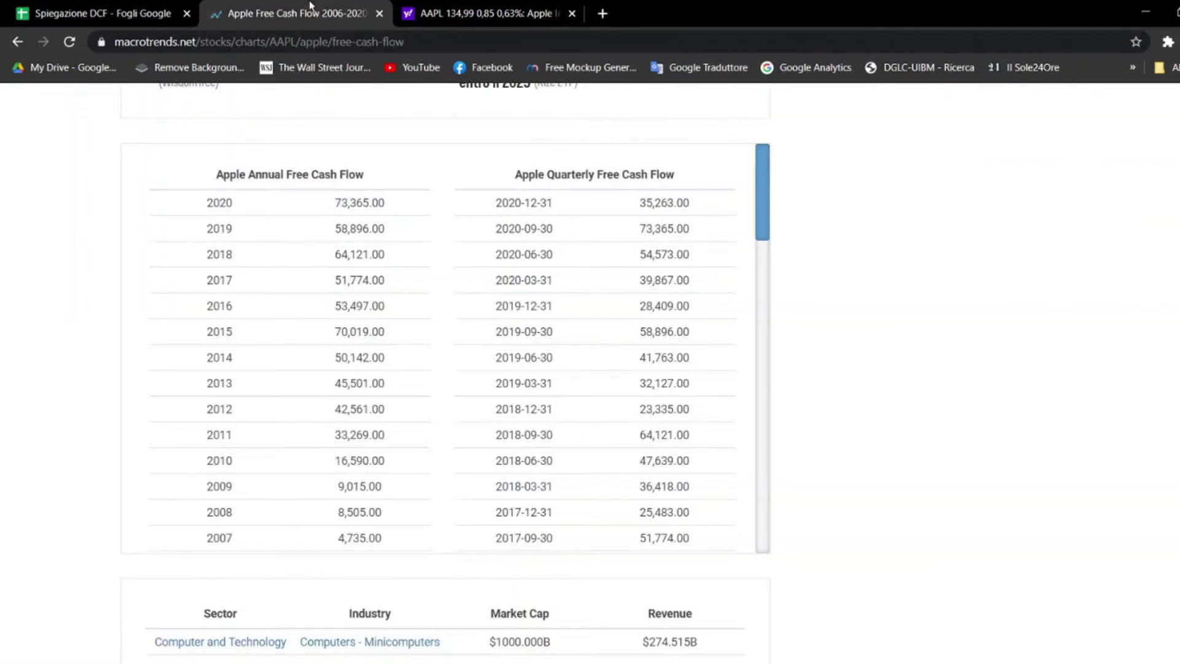
{"action": "key", "text": "ctrl+shift+Tab"}
{"action": "type", "text": "51774"}
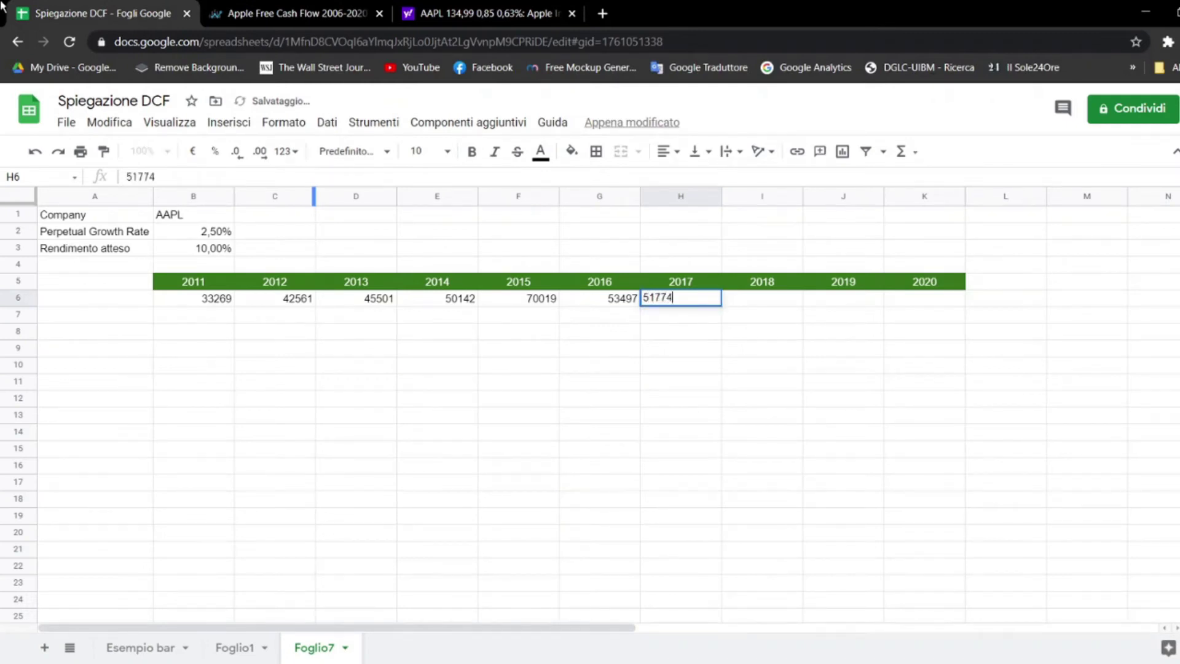
{"action": "key", "text": "Tab"}
{"action": "left_click", "coordinate": [275, 8]}
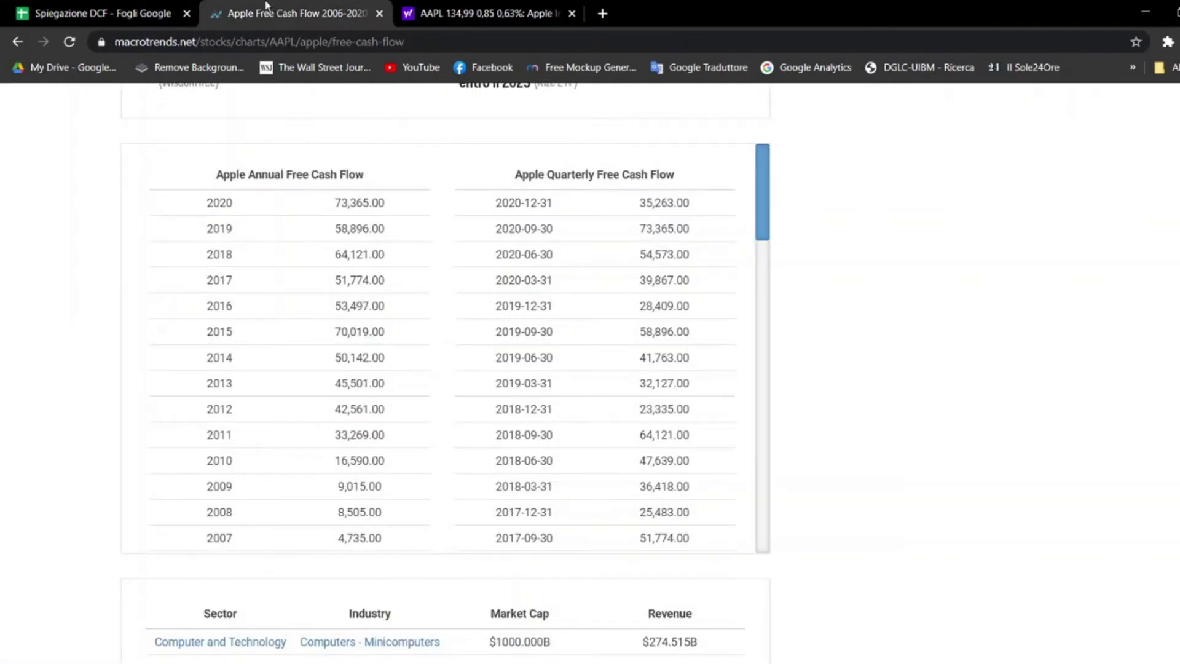
{"action": "left_click", "coordinate": [123, 5]}
{"action": "type", "text": "64121"}
{"action": "key", "text": "Tab"}
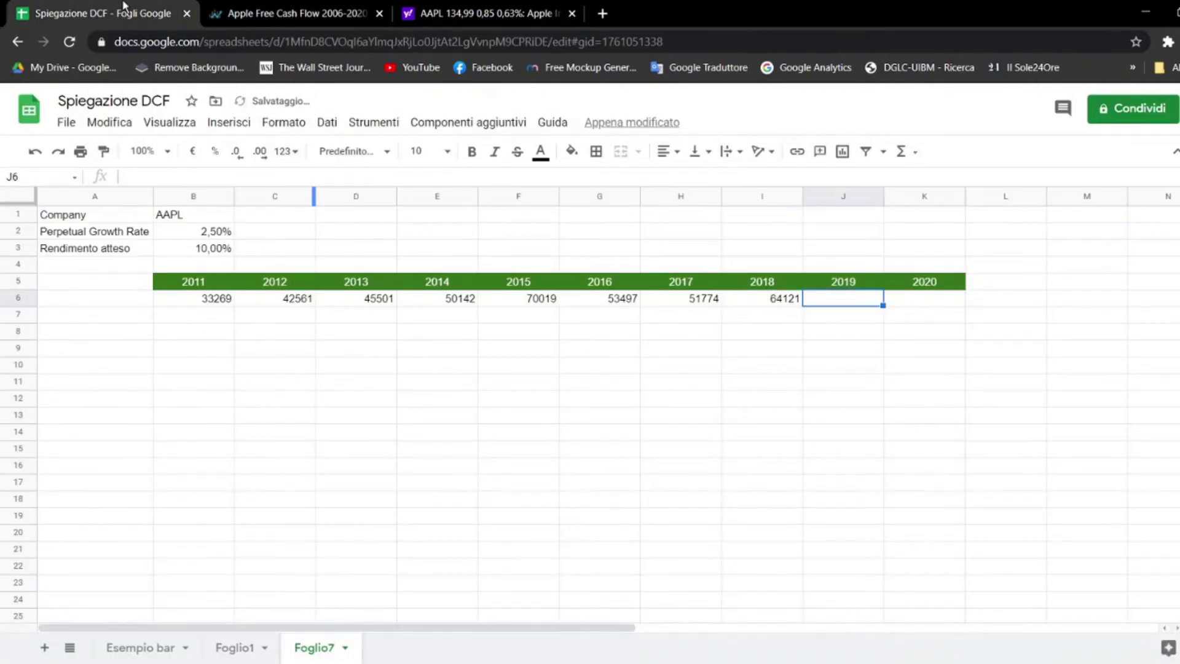
{"action": "key", "text": "ctrl+Tab"}
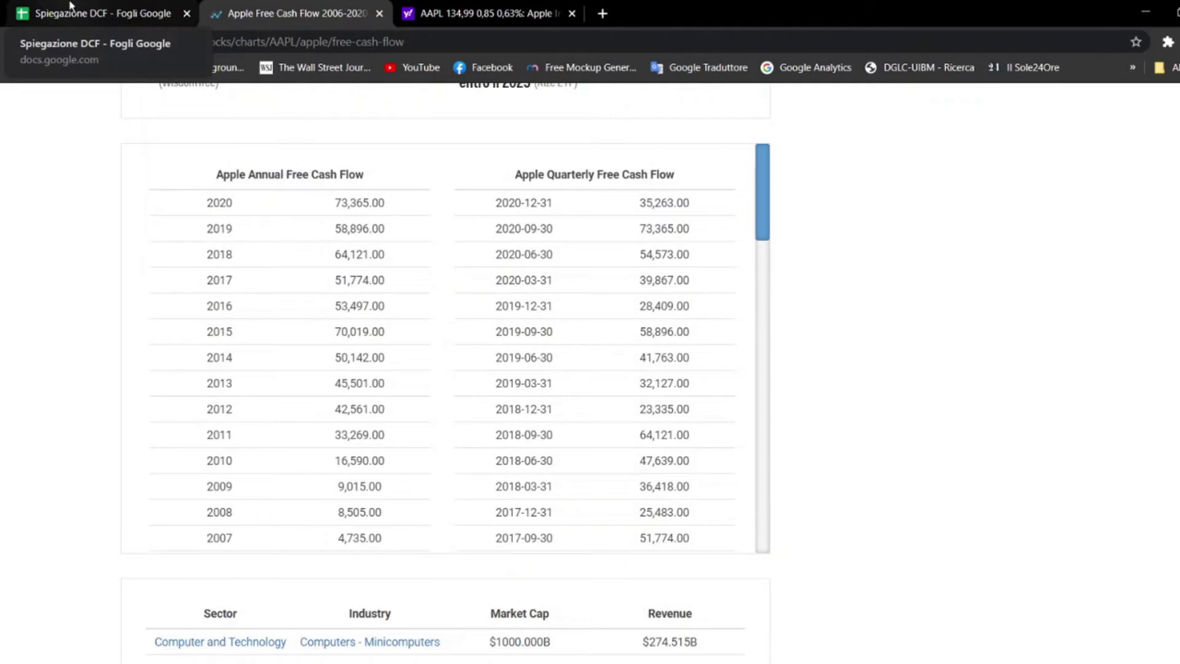
{"action": "left_click", "coordinate": [69, 5]}
{"action": "type", "text": "58896"}
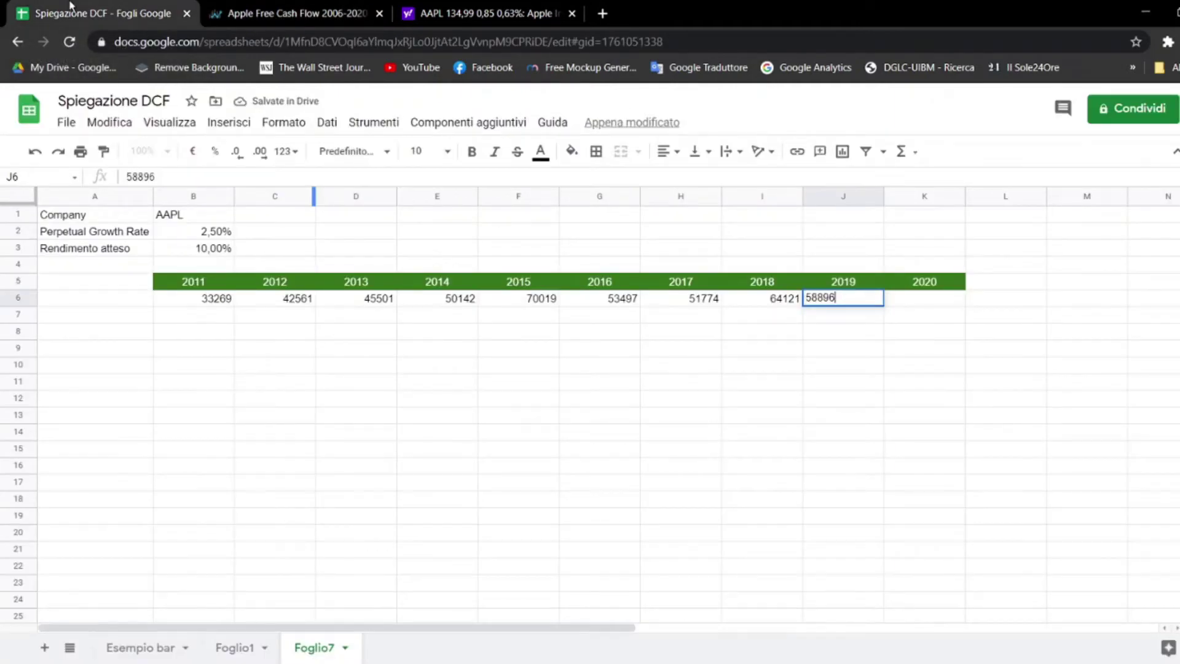
{"action": "key", "text": "Tab"}
{"action": "left_click", "coordinate": [287, 6]}
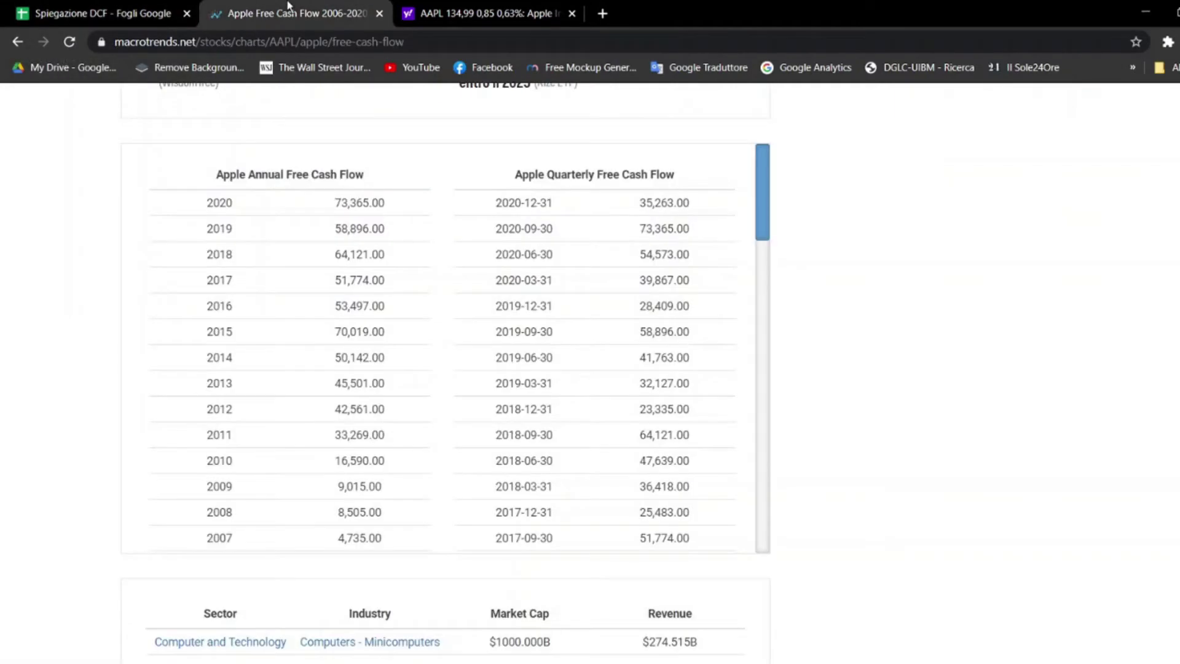
{"action": "left_click", "coordinate": [96, 5]}
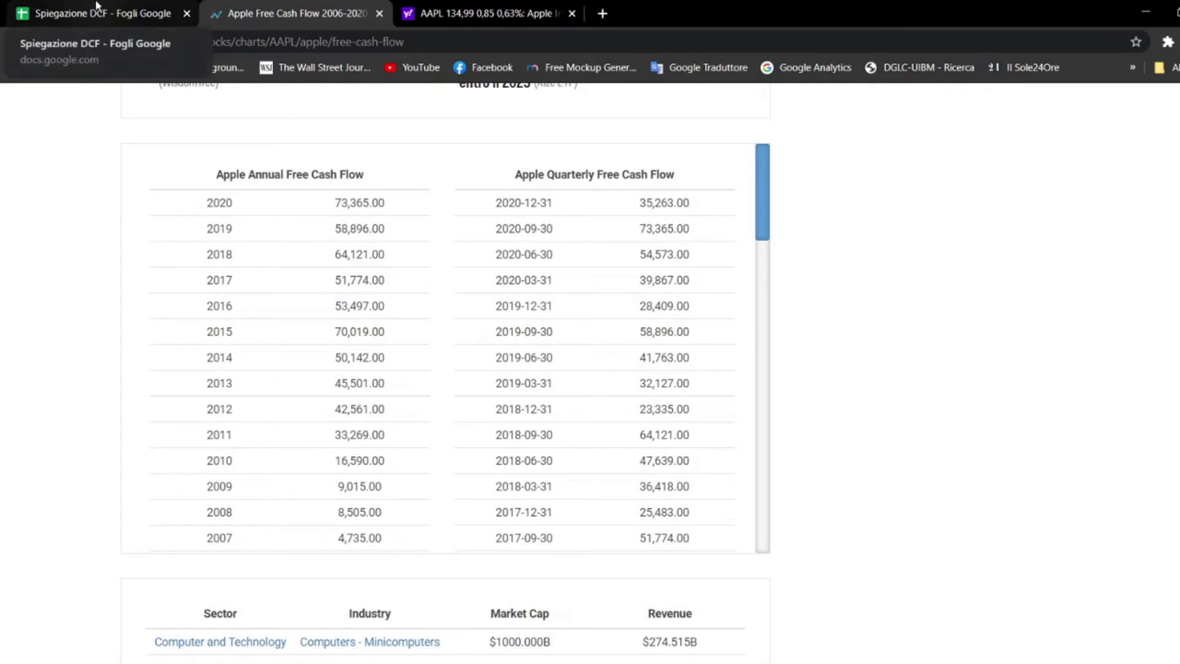
{"action": "type", "text": "73365"}
{"action": "key", "text": "Tab"}
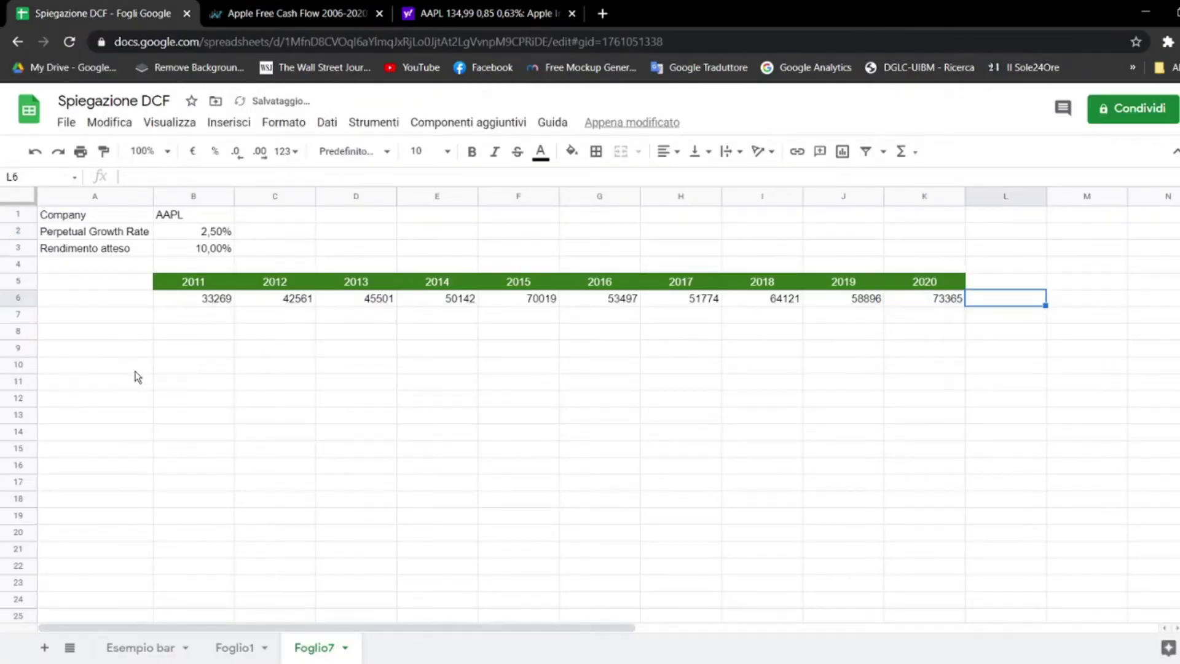
{"action": "left_click_drag", "start_coordinate": [205, 300], "coordinate": [627, 301]}
Step: Centre the B6:K6 free cash flow values and format them as US dollars
{"action": "left_click_drag", "start_coordinate": [712, 315], "coordinate": [916, 311]}
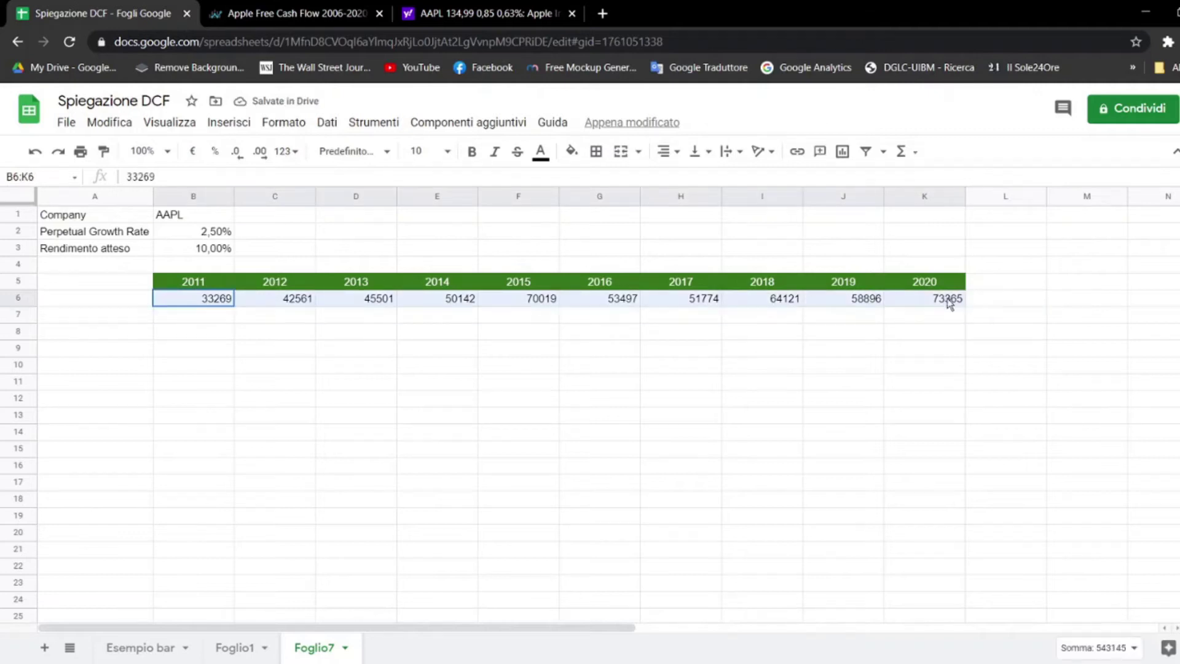
{"action": "left_click", "coordinate": [666, 154]}
{"action": "left_click", "coordinate": [685, 177]}
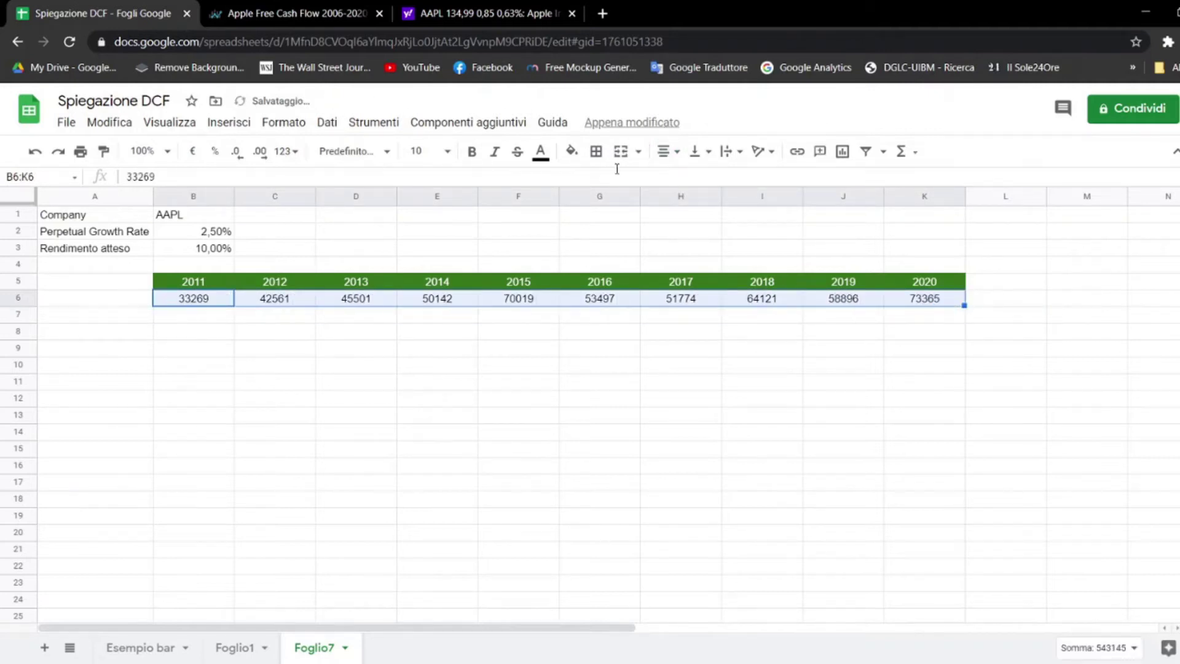
{"action": "left_click", "coordinate": [282, 124]}
{"action": "mouse_move", "coordinate": [308, 190]}
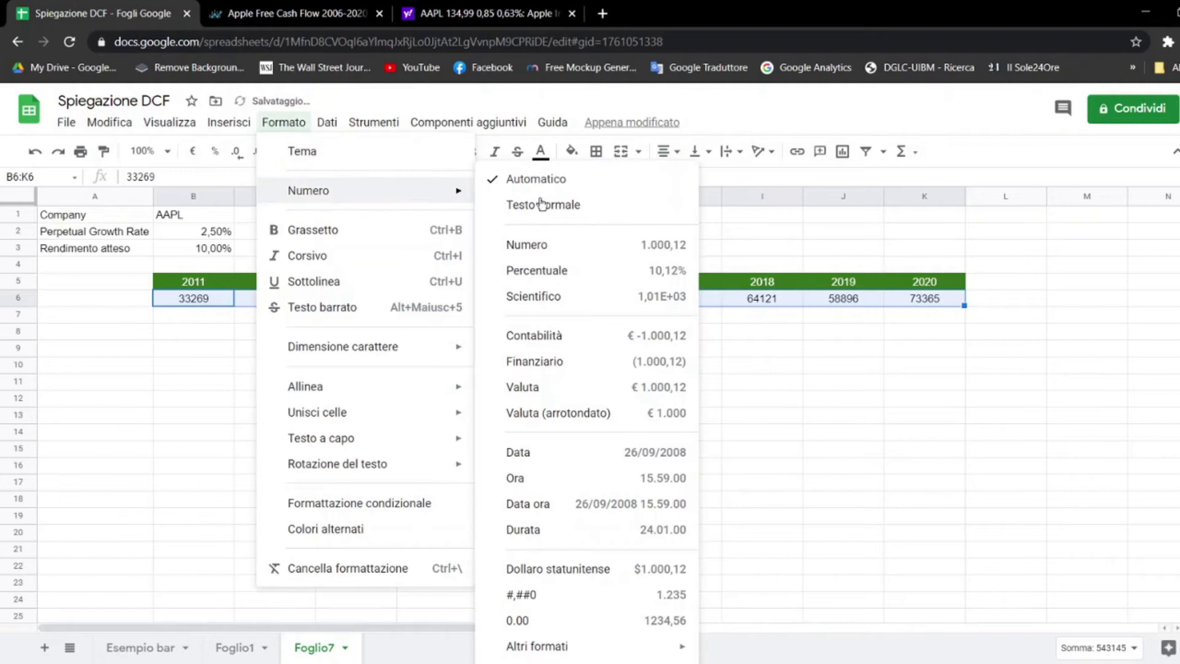
{"action": "left_click", "coordinate": [584, 568]}
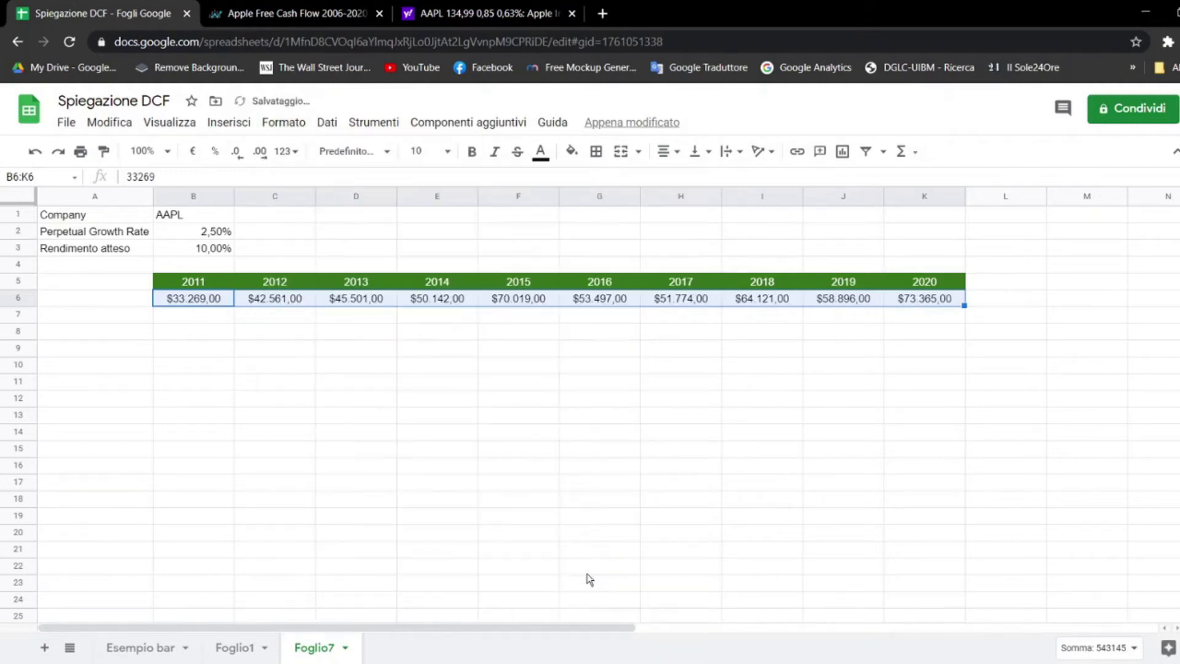
{"action": "left_click", "coordinate": [447, 365]}
{"action": "left_click", "coordinate": [282, 335]}
{"action": "left_click", "coordinate": [267, 317]}
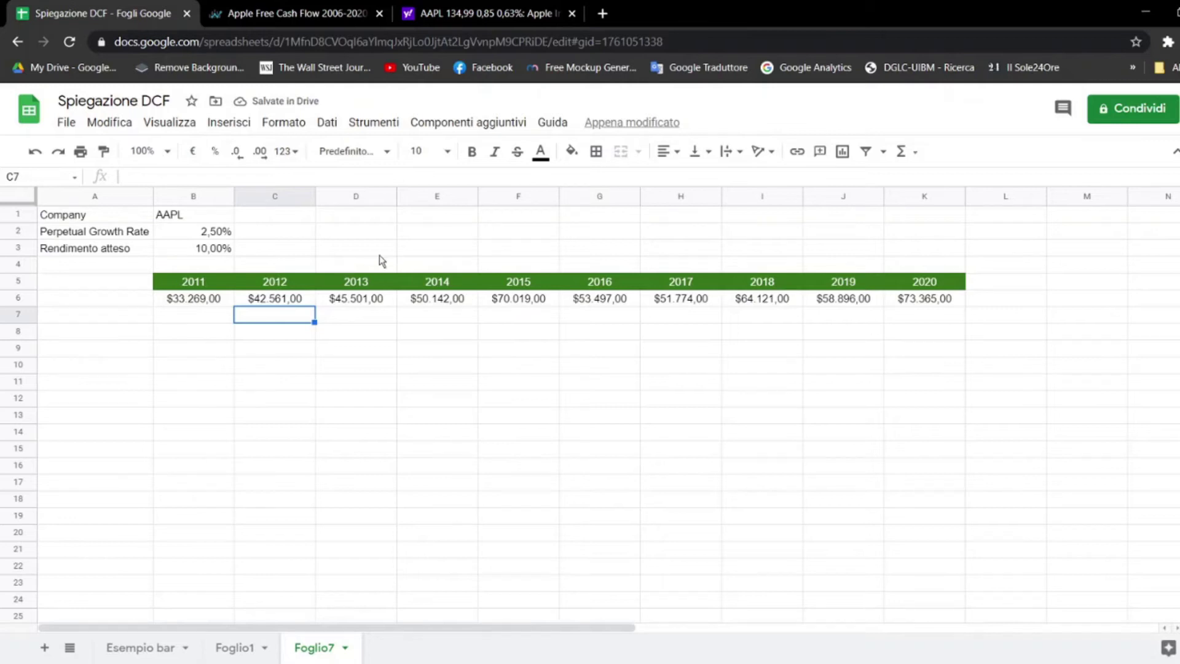
Step: Enter growth formula =C6/B6-1 in C7 as a percentage and copy it across to K7
{"action": "type", "text": "="}
{"action": "left_click", "coordinate": [276, 303]}
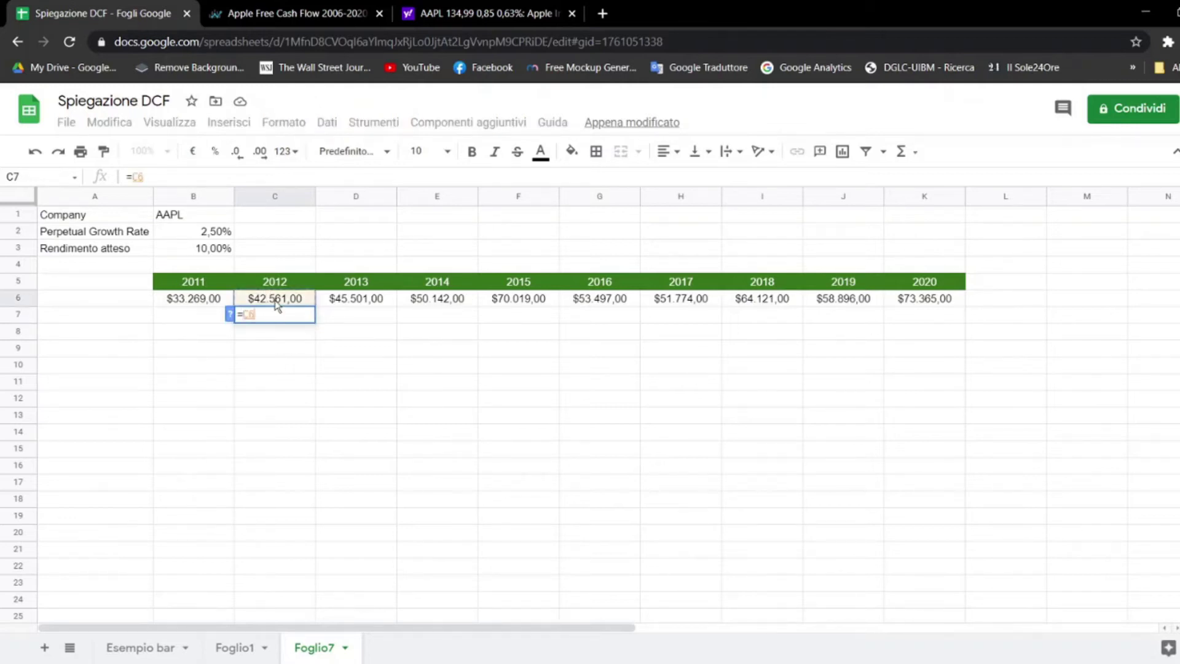
{"action": "type", "text": "/"}
{"action": "left_click", "coordinate": [218, 300]}
{"action": "key", "text": "Return"}
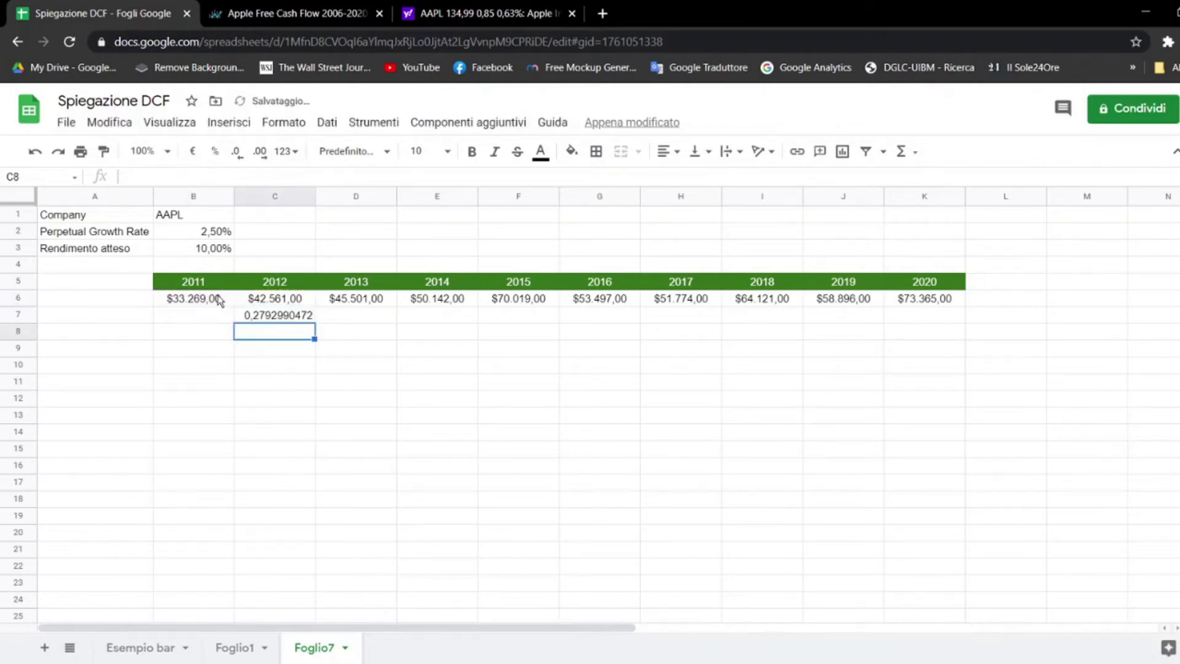
{"action": "left_click", "coordinate": [261, 317]}
{"action": "left_click", "coordinate": [216, 154]}
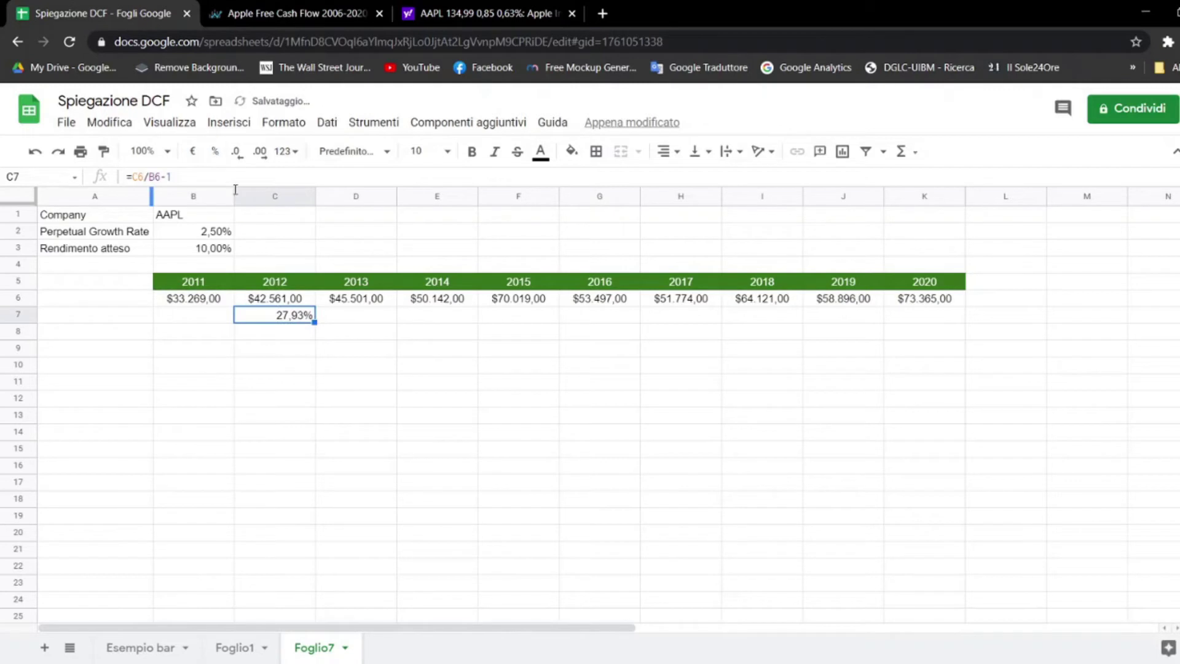
{"action": "left_click_drag", "start_coordinate": [314, 321], "coordinate": [922, 319]}
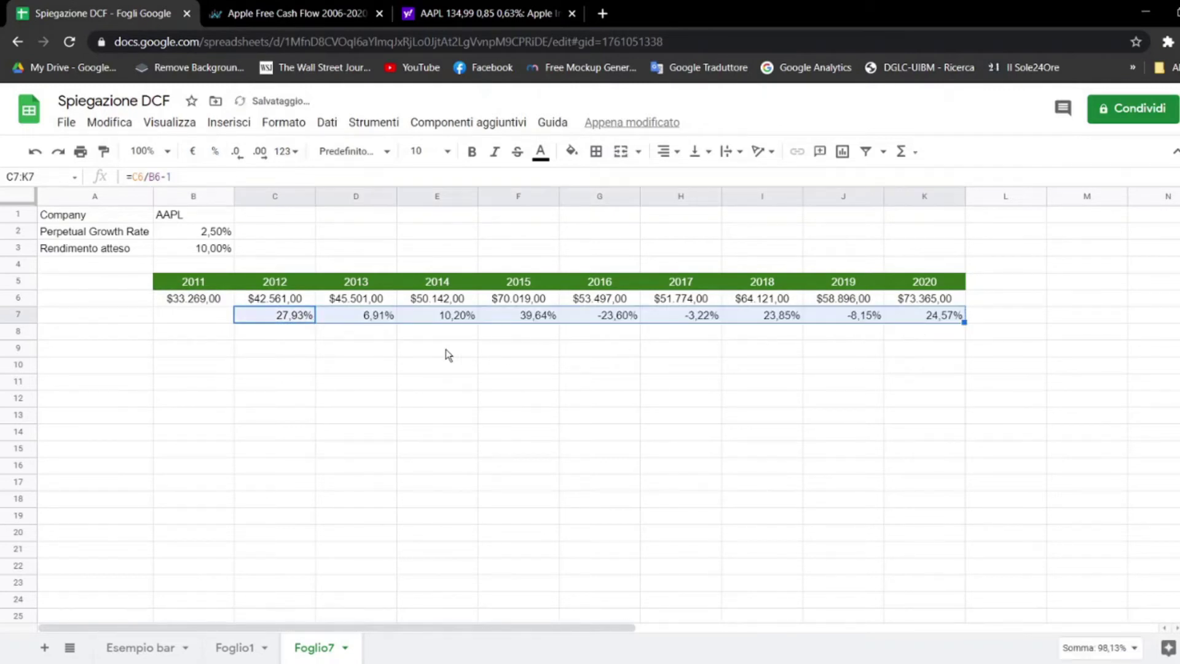
{"action": "key", "text": "Return"}
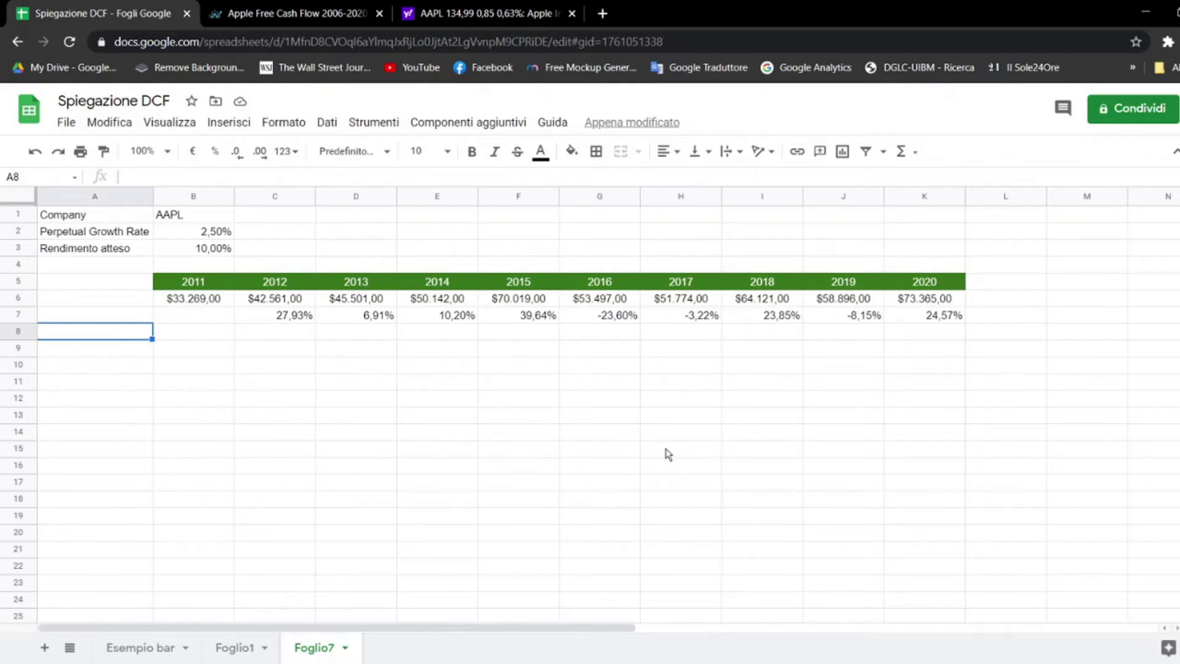
Step: Label A8 'Media crescita FCF' and put =MEDIA(C7:K7), giving 10,90%, in B8
{"action": "type", "text": "Media crescita FCF"}
{"action": "key", "text": "Return"}
{"action": "key", "text": "Up"}
{"action": "key", "text": "Right"}
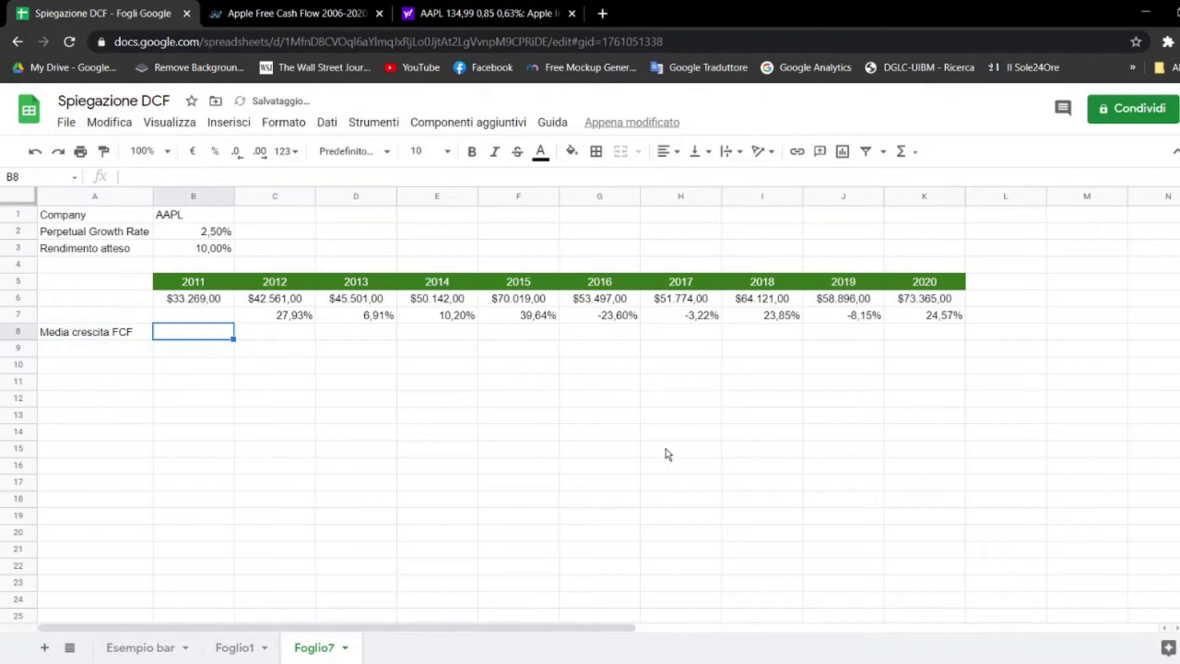
{"action": "type", "text": "=media("}
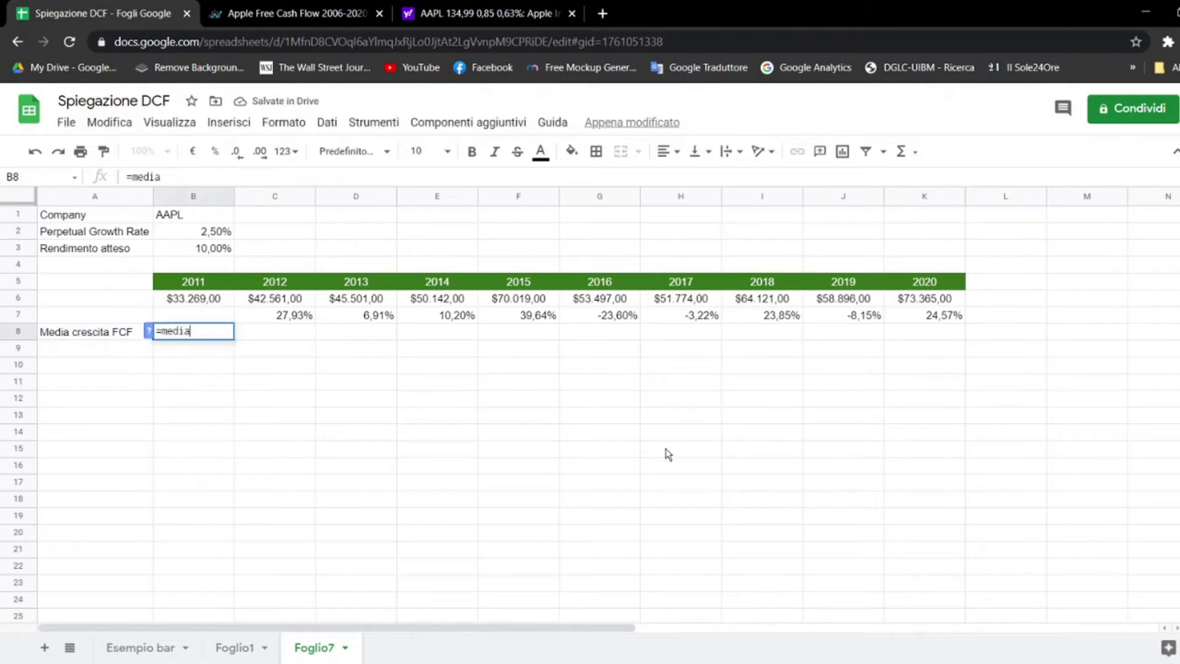
{"action": "left_click", "coordinate": [286, 316]}
{"action": "left_click_drag", "start_coordinate": [319, 316], "coordinate": [919, 322]}
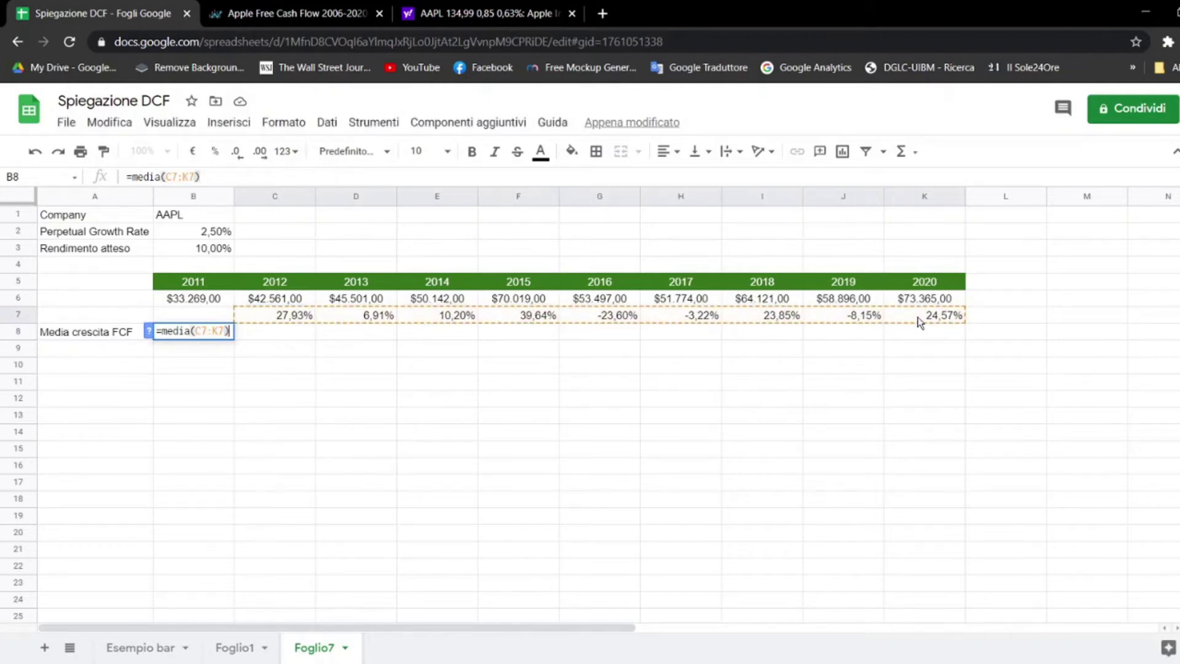
{"action": "key", "text": "Return"}
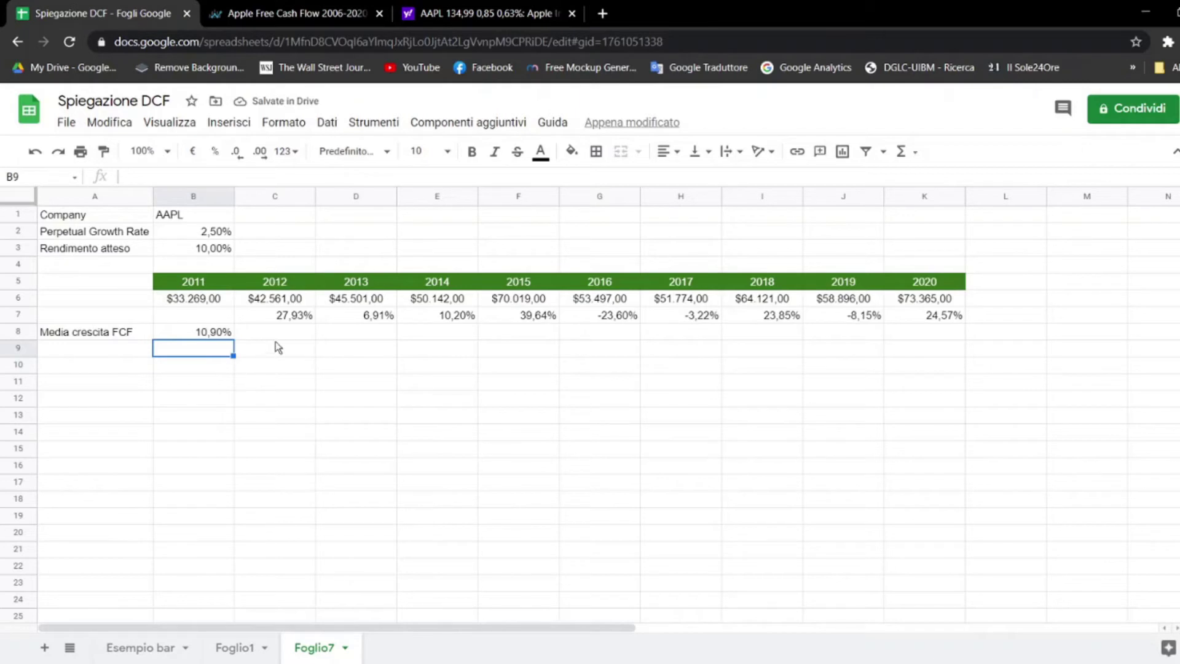
{"action": "left_click", "coordinate": [213, 370]}
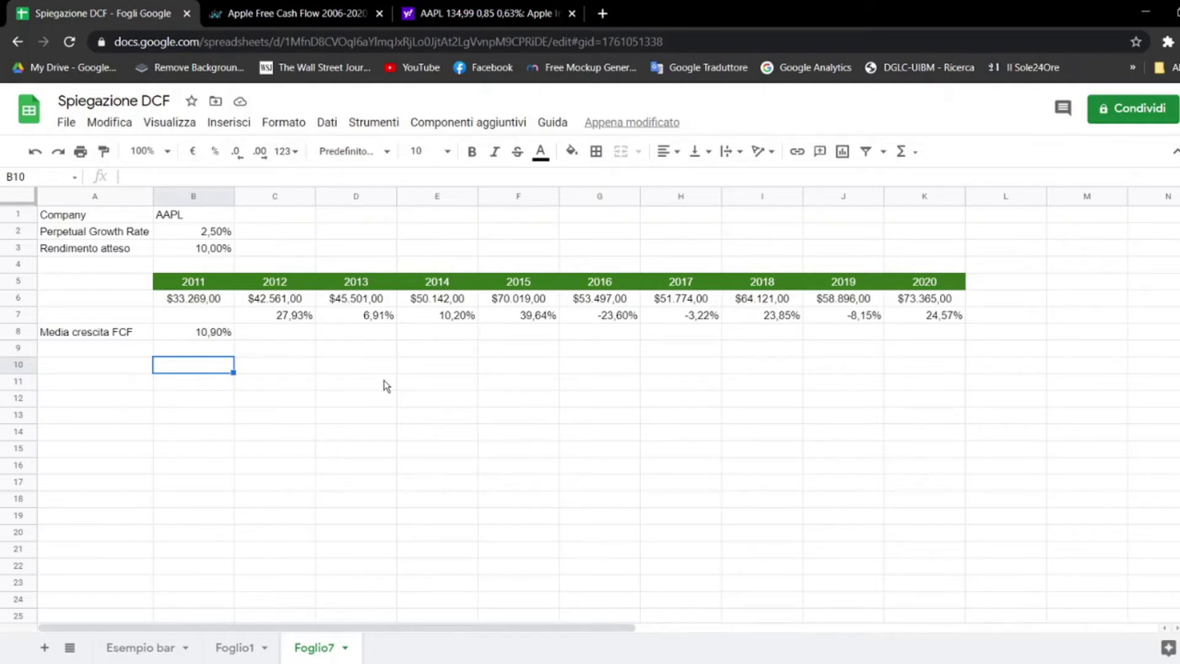
Step: Fill centred period numbers 1–10 across B10:K10 and add a centred 10 in L10
{"action": "type", "text": "1"}
{"action": "key", "text": "Return"}
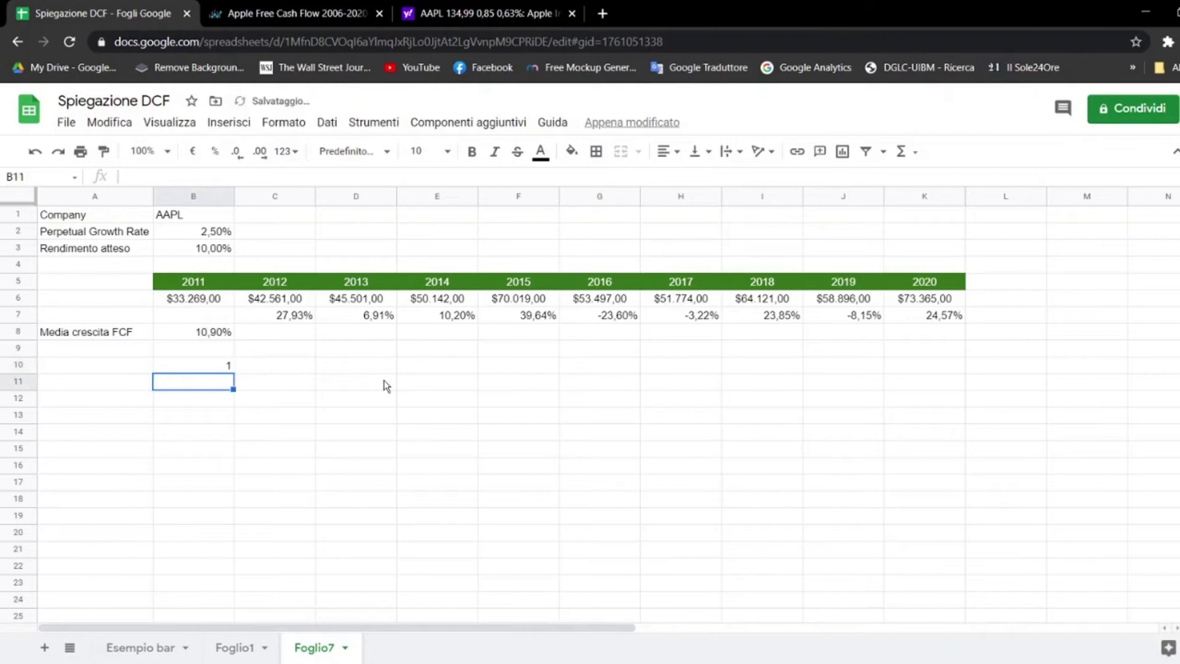
{"action": "left_click", "coordinate": [215, 367]}
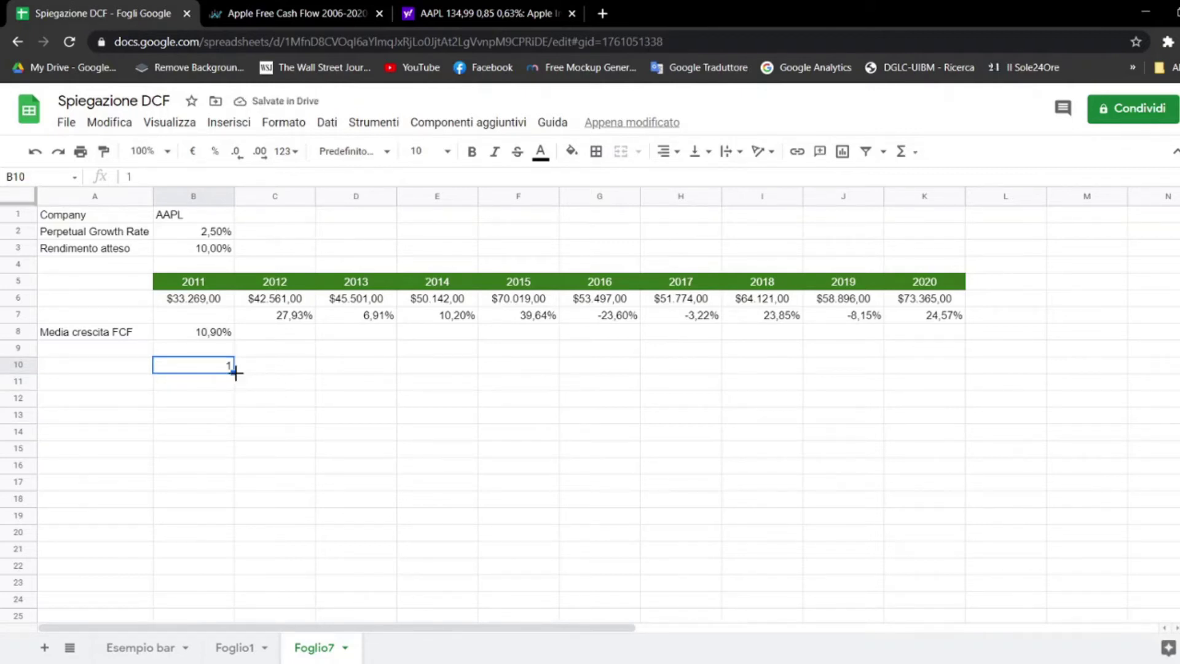
{"action": "left_click_drag", "start_coordinate": [234, 372], "coordinate": [942, 374]}
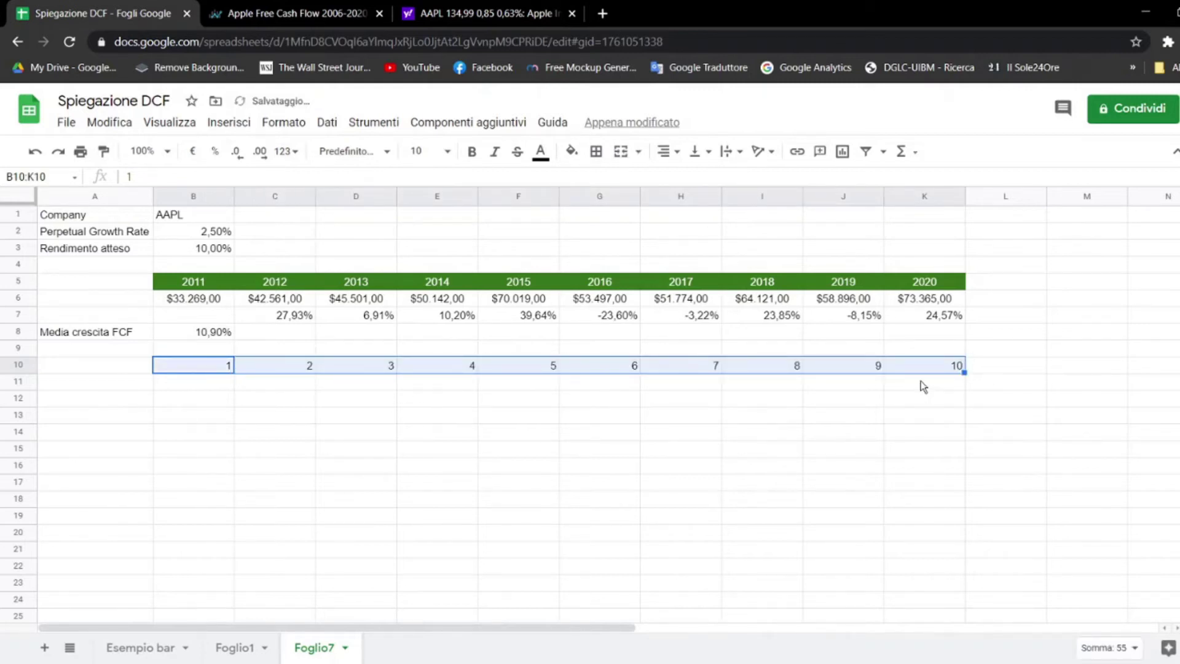
{"action": "left_click", "coordinate": [669, 151]}
{"action": "left_click", "coordinate": [686, 177]}
{"action": "left_click", "coordinate": [1007, 364]}
{"action": "type", "text": "10"}
{"action": "key", "text": "Return"}
{"action": "left_click", "coordinate": [1008, 369]}
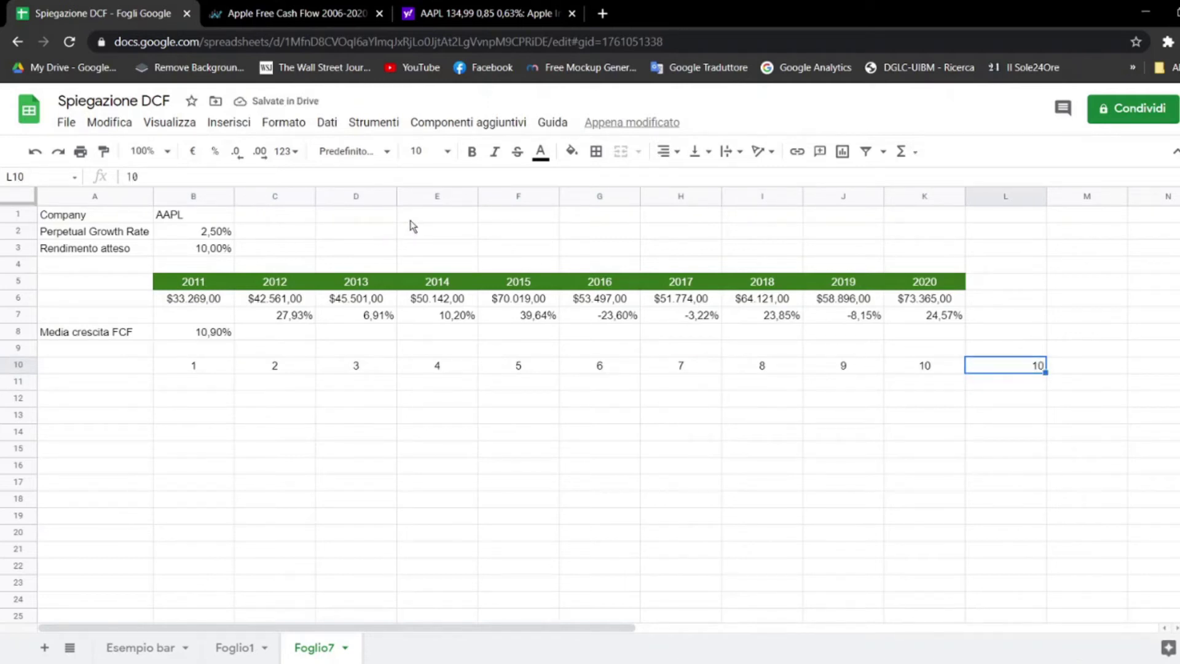
{"action": "left_click", "coordinate": [669, 151]}
{"action": "left_click", "coordinate": [686, 177]}
Step: Fill years 2021–2030 across B11:K11 and label L11 'Terminal Value'
{"action": "left_click", "coordinate": [213, 389]}
{"action": "type", "text": "202"}
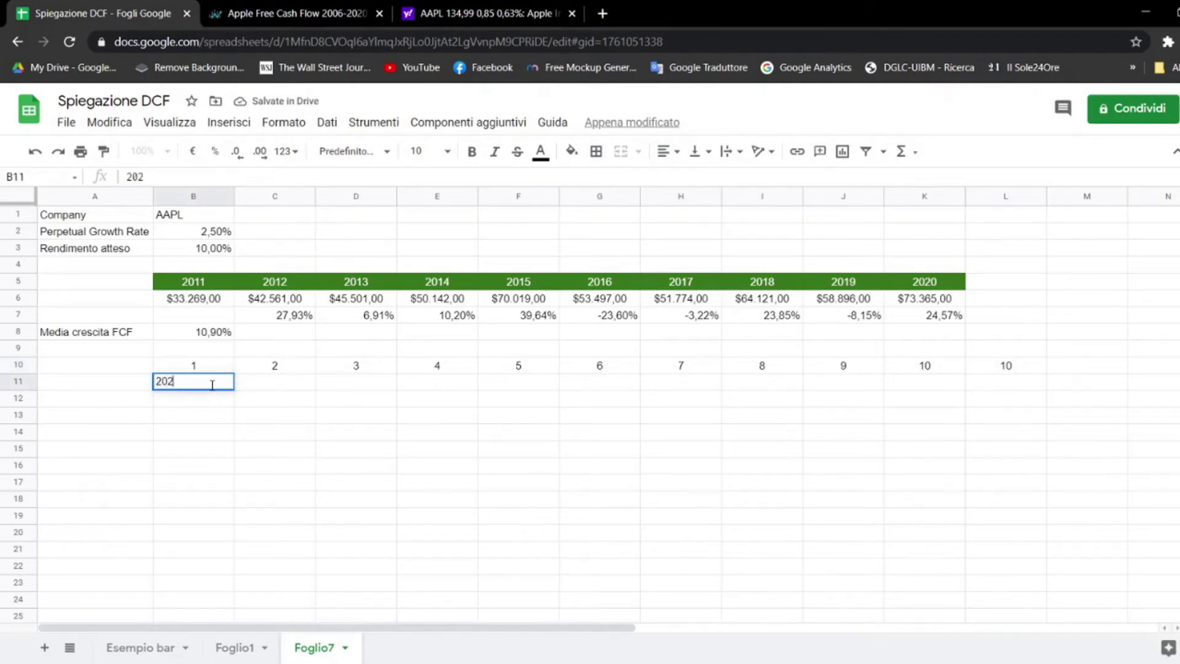
{"action": "type", "text": "1"}
{"action": "key", "text": "Return"}
{"action": "left_click", "coordinate": [210, 386]}
{"action": "left_click_drag", "start_coordinate": [233, 389], "coordinate": [962, 388]}
{"action": "left_click", "coordinate": [1001, 390]}
{"action": "type", "text": "Terminal Value"}
{"action": "key", "text": "Return"}
{"action": "left_click", "coordinate": [1000, 383]}
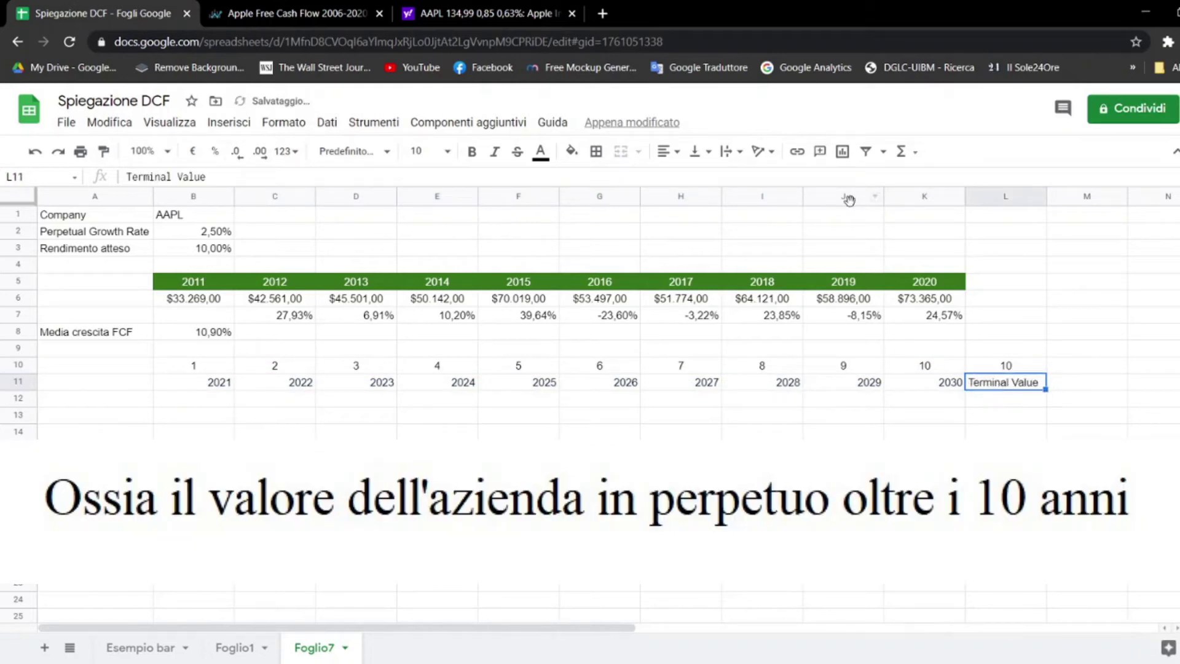
Step: Centre the Terminal Value label and the 2021–2030 year cells in row 11
{"action": "left_click", "coordinate": [669, 151]}
{"action": "left_click", "coordinate": [685, 179]}
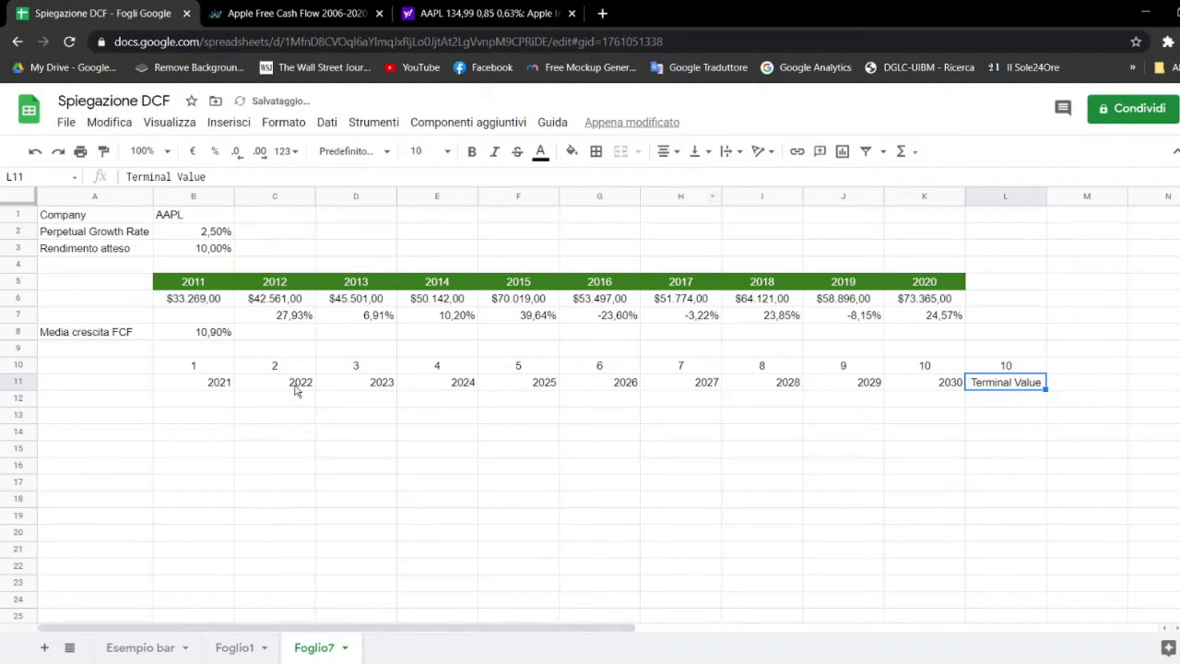
{"action": "left_click_drag", "start_coordinate": [211, 384], "coordinate": [935, 388]}
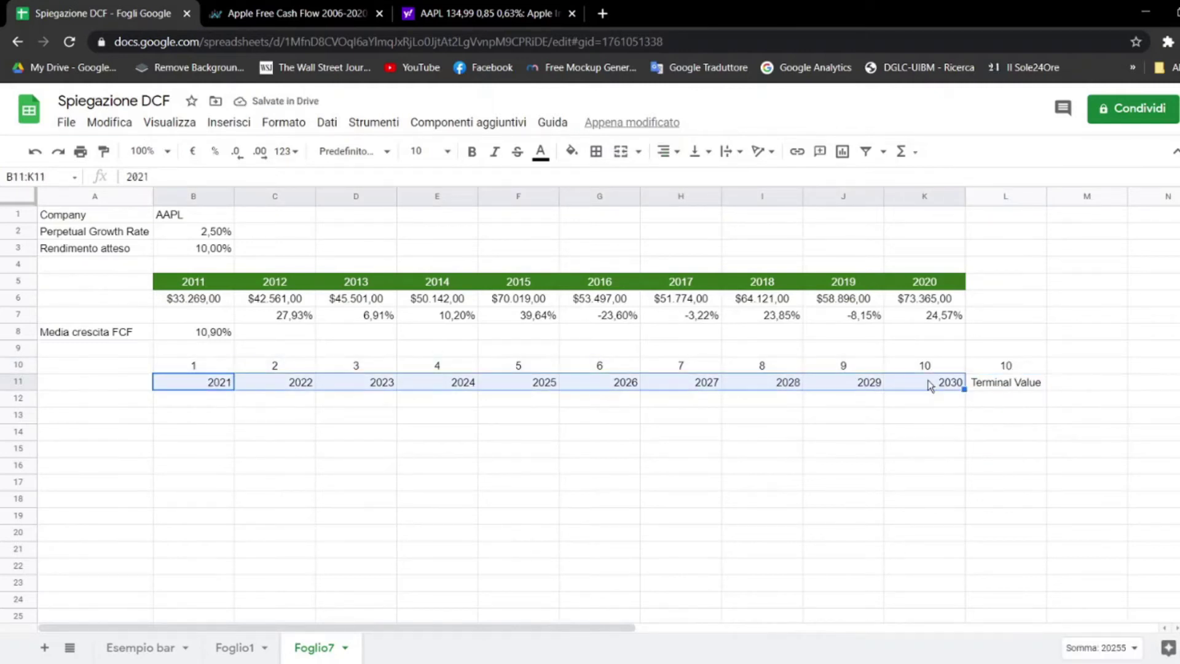
{"action": "left_click", "coordinate": [671, 152]}
{"action": "left_click", "coordinate": [684, 182]}
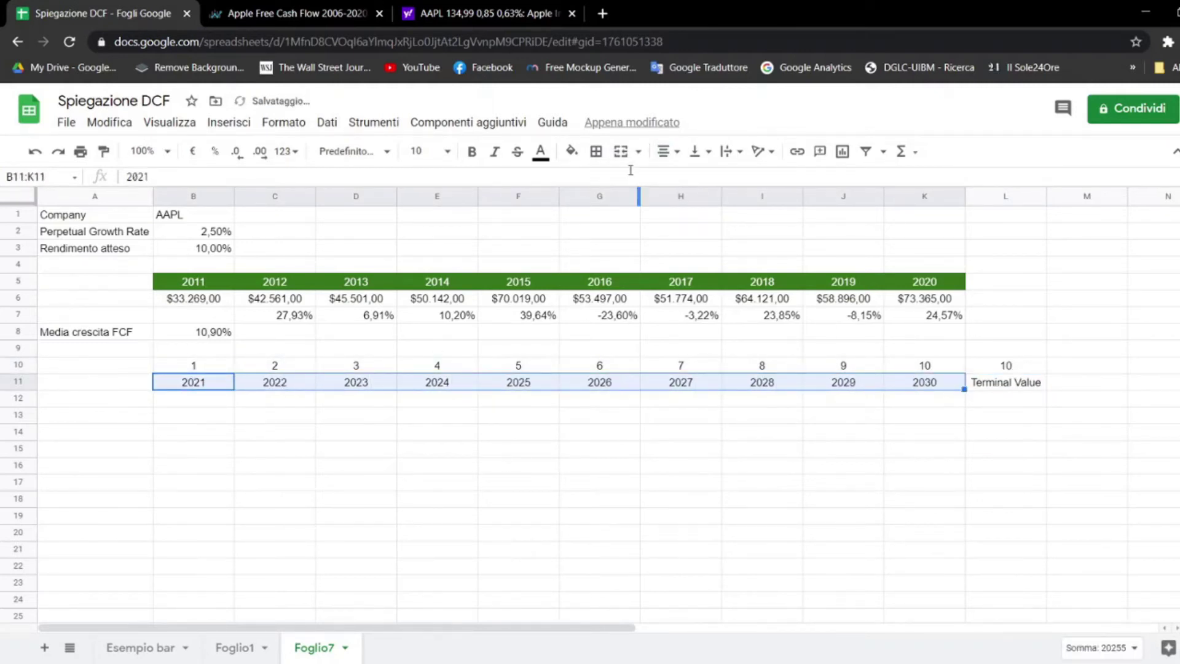
Step: Give the 2021–2030 year cells a dark green fill and white text
{"action": "left_click", "coordinate": [571, 151]}
{"action": "left_click", "coordinate": [646, 316]}
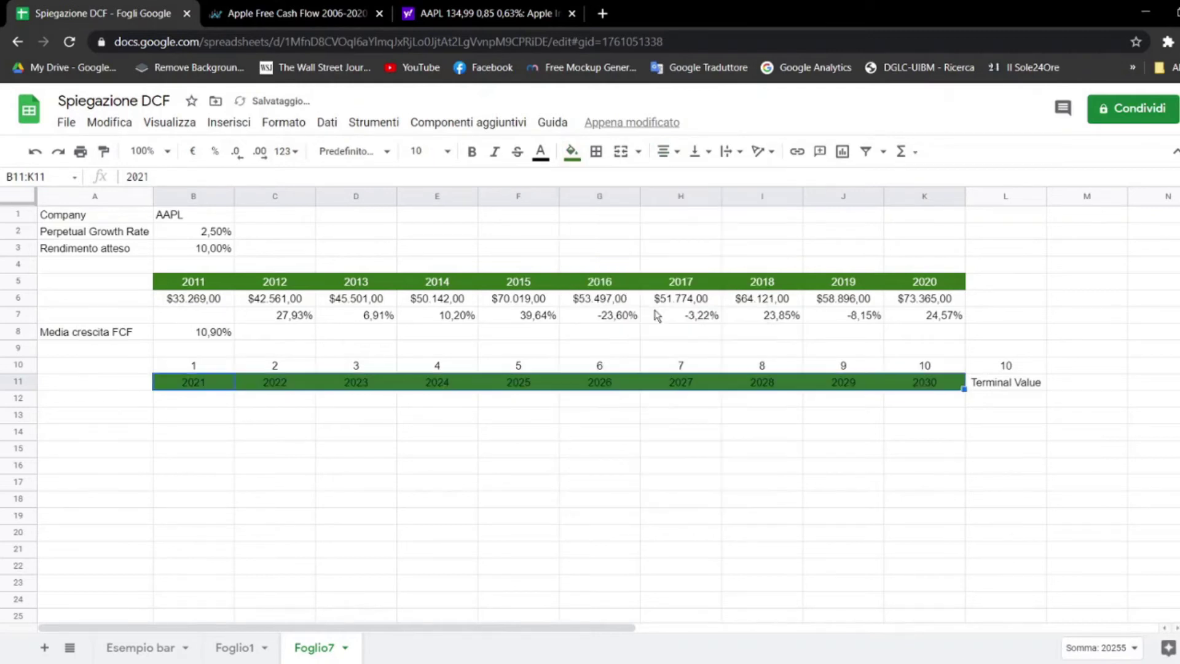
{"action": "left_click", "coordinate": [541, 153]}
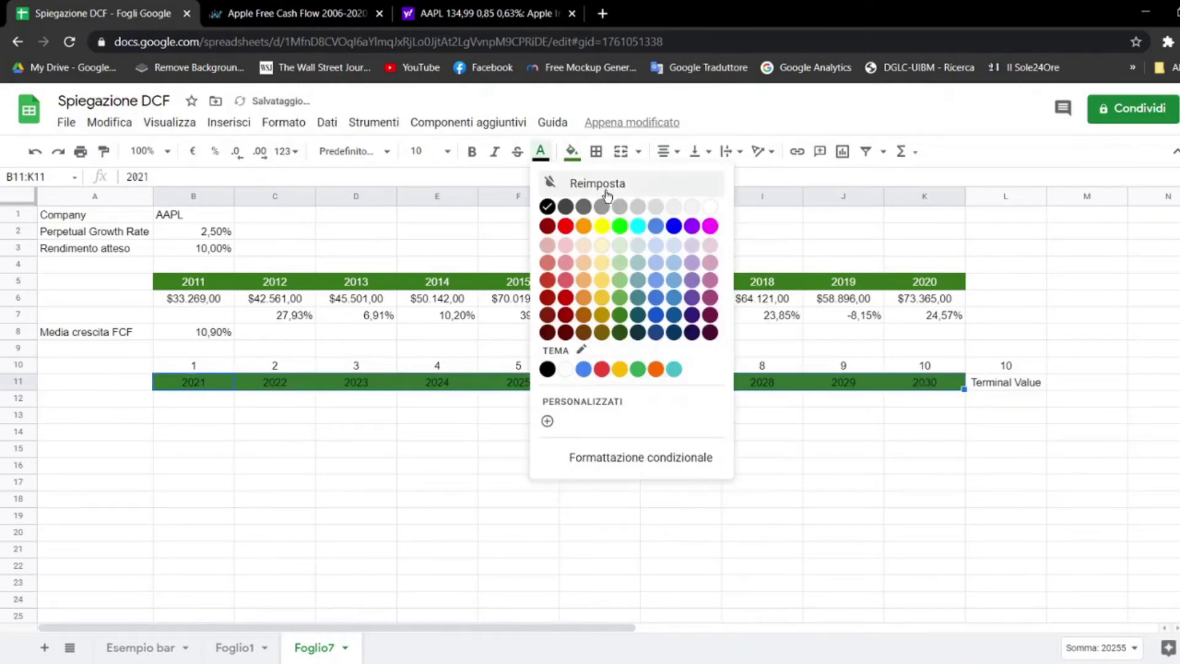
{"action": "left_click", "coordinate": [706, 205]}
{"action": "left_click", "coordinate": [192, 401]}
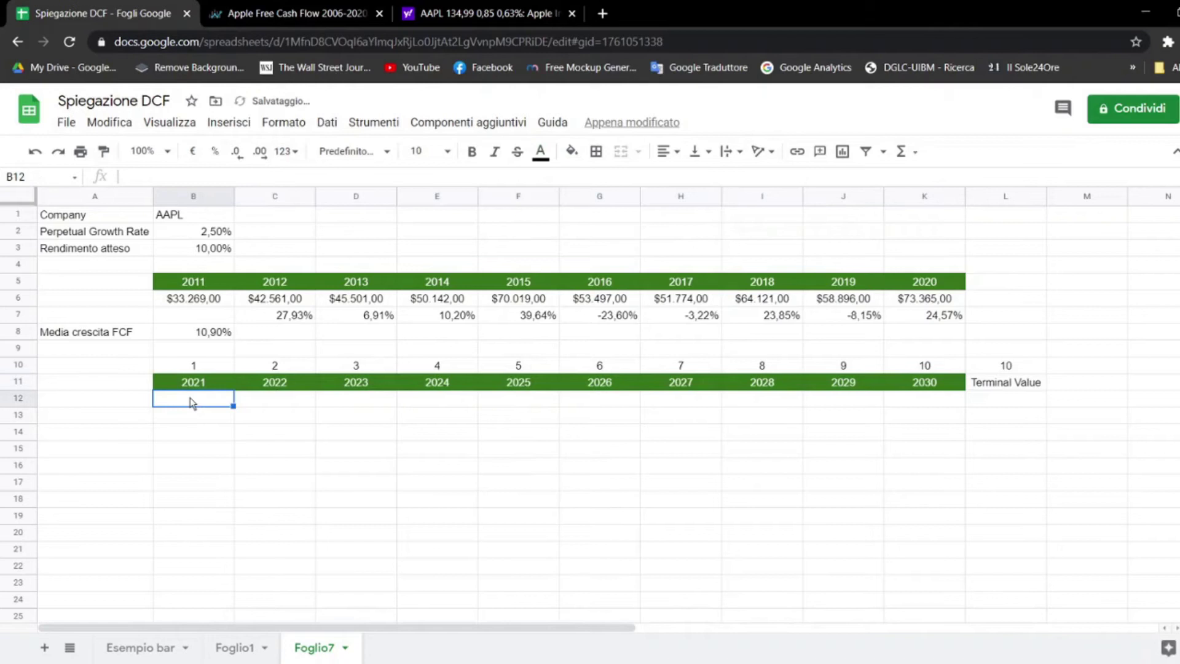
Step: In B12, project 2021 FCF as =K6*(1+B8), the 2020 FCF grown by the average rate
{"action": "type", "text": "="}
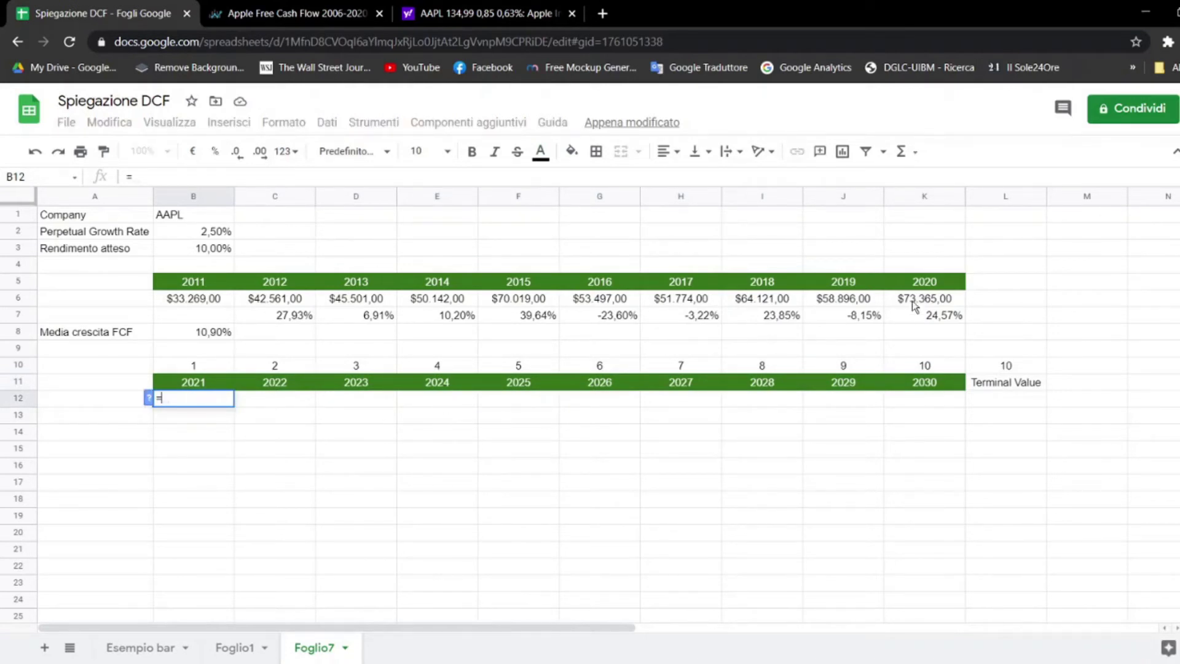
{"action": "left_click", "coordinate": [914, 306]}
{"action": "type", "text": "*(1"}
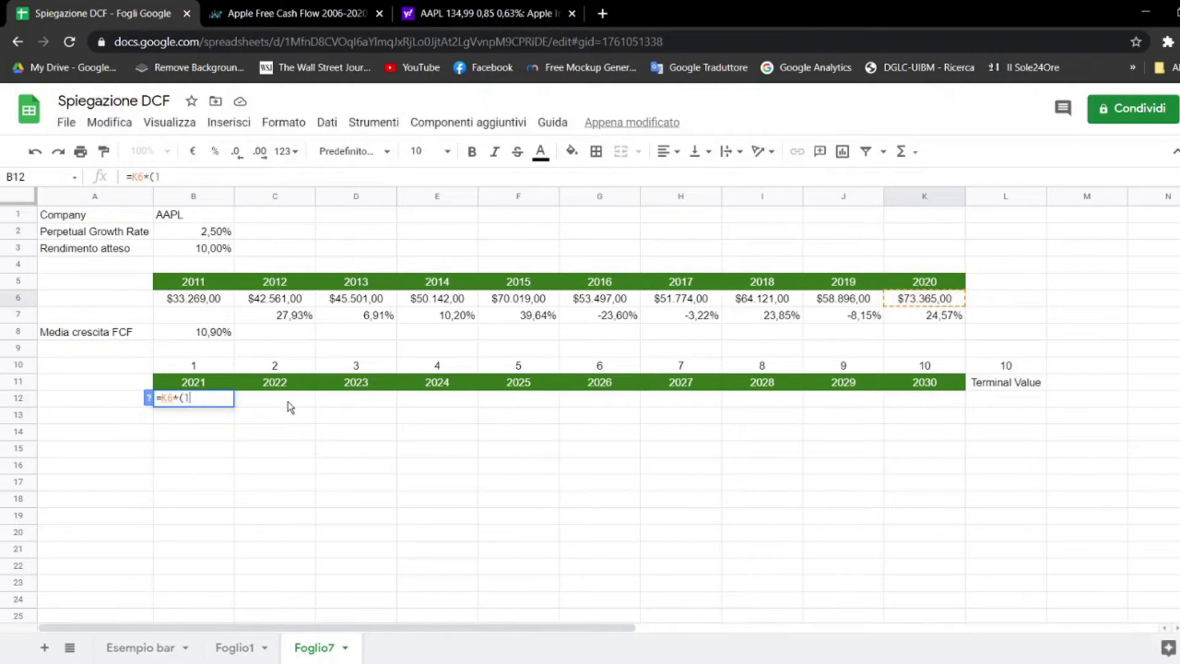
{"action": "type", "text": "+"}
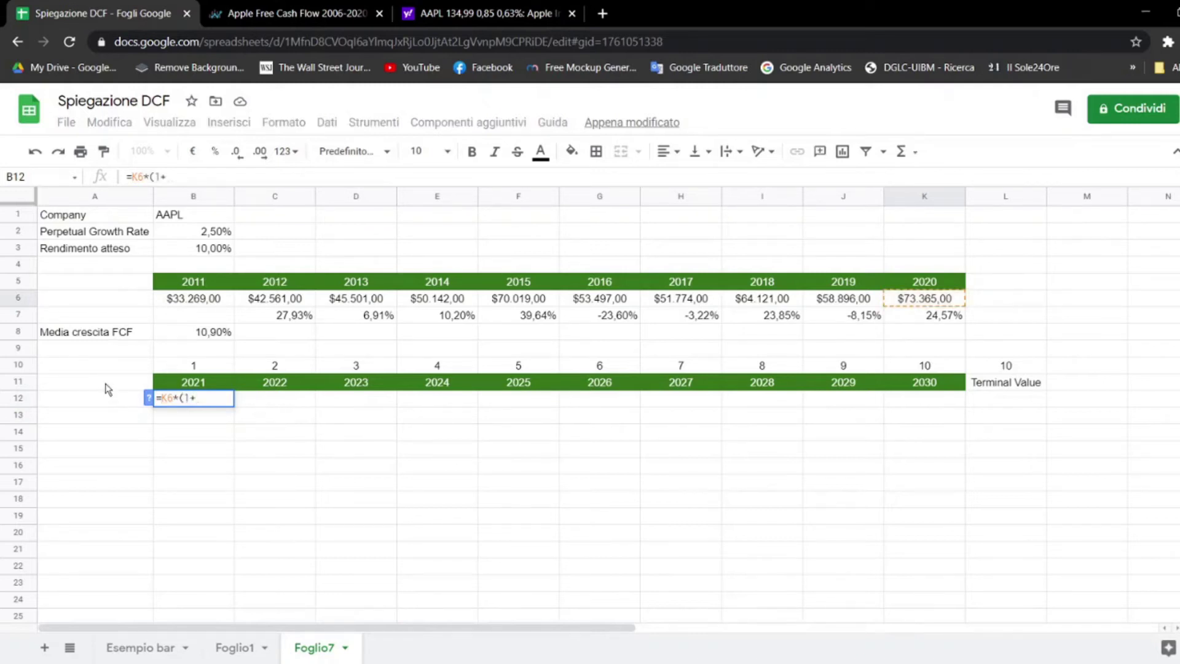
{"action": "left_click", "coordinate": [204, 333]}
{"action": "type", "text": ")"}
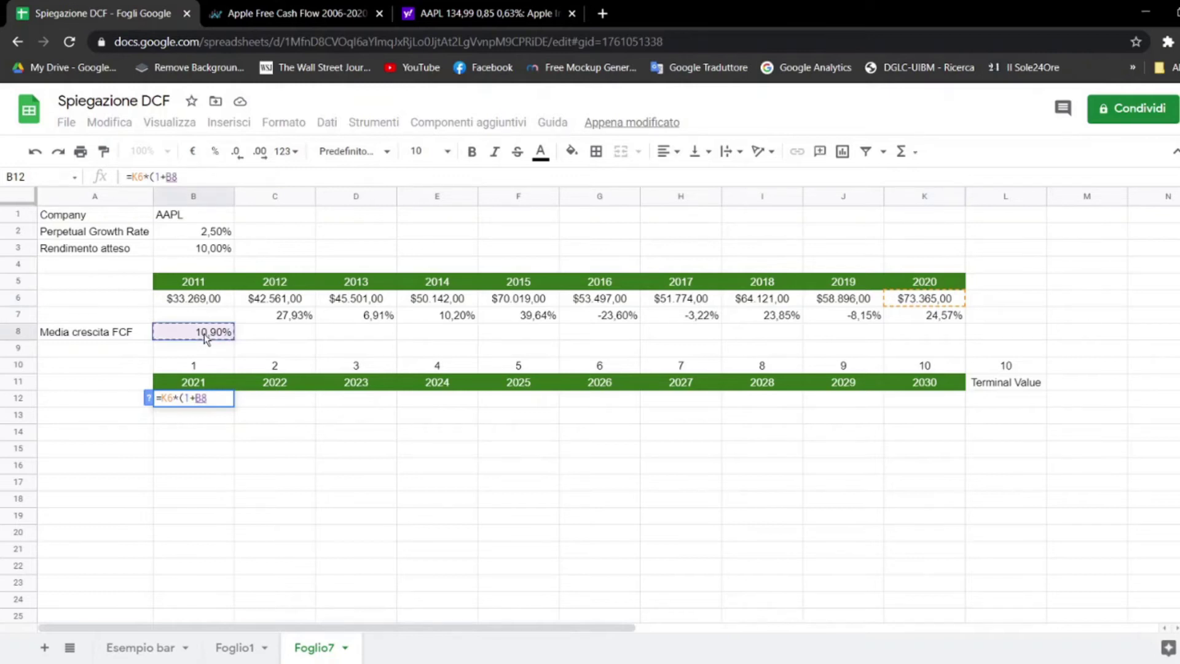
{"action": "key", "text": "Return"}
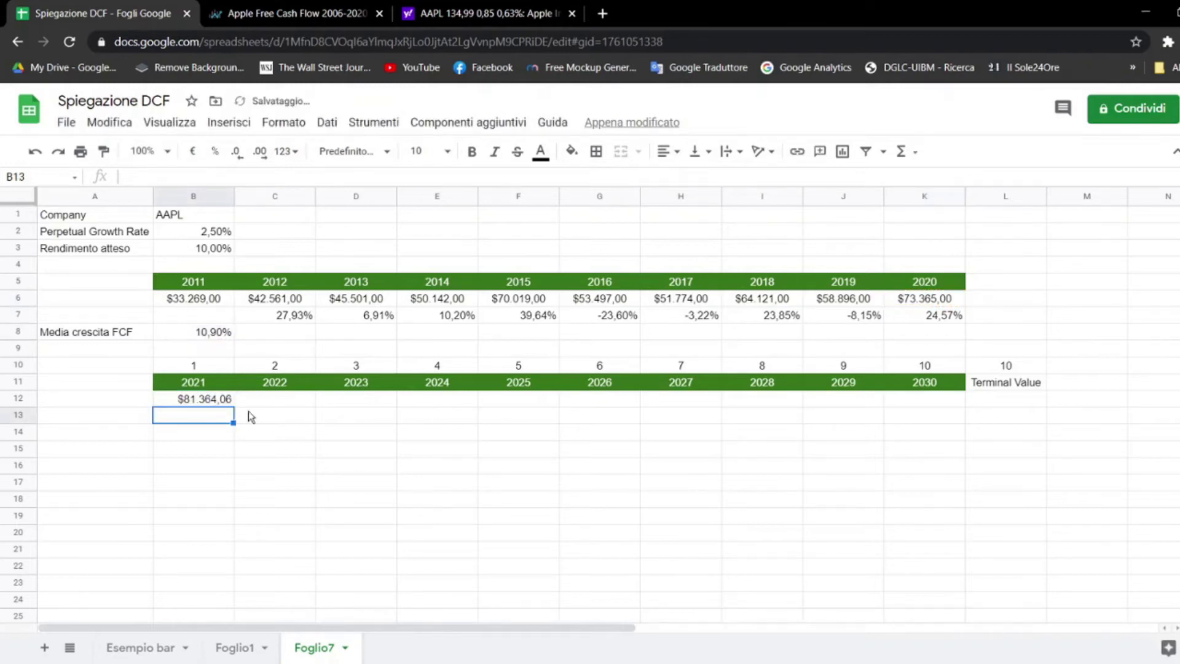
Step: In C12, project 2022 FCF as the 2021 value grown by the B8 average rate
{"action": "left_click", "coordinate": [264, 402]}
{"action": "type", "text": "="}
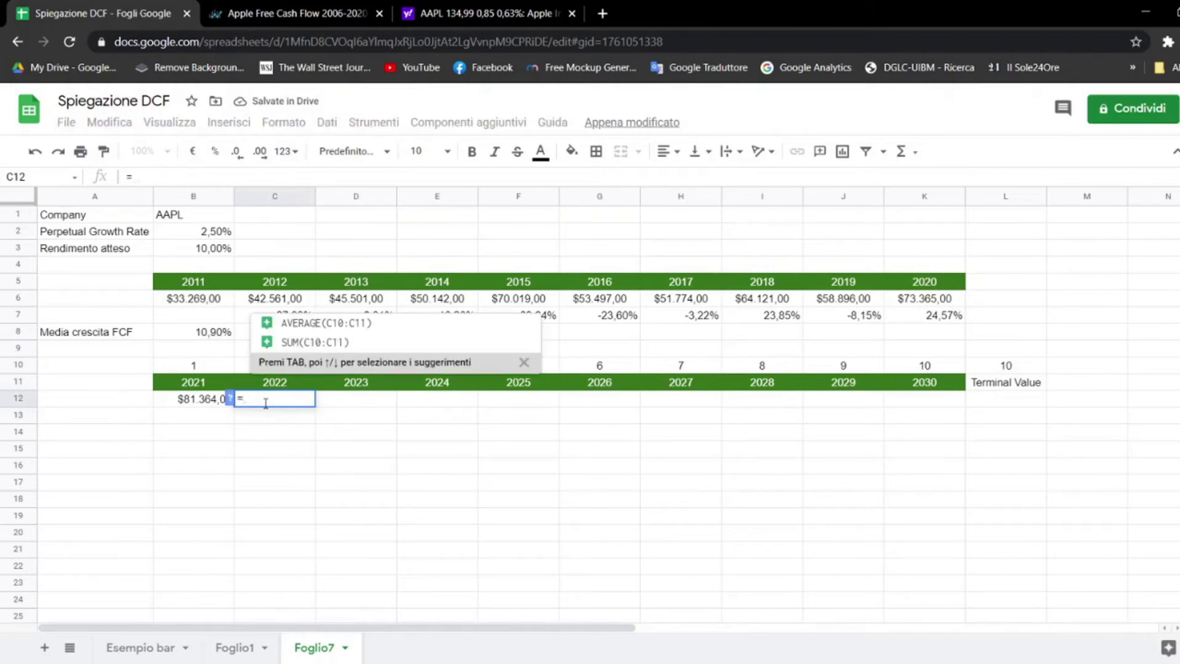
{"action": "left_click", "coordinate": [197, 402]}
{"action": "type", "text": "*"}
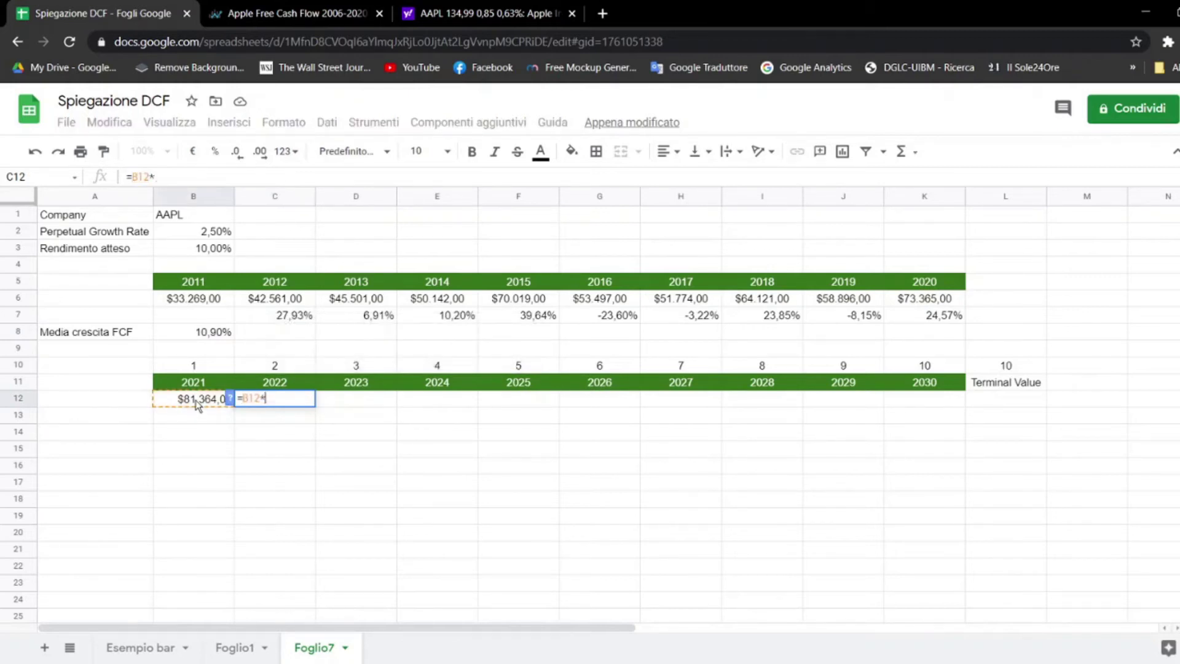
{"action": "type", "text": "(1+"}
{"action": "left_click", "coordinate": [221, 337]}
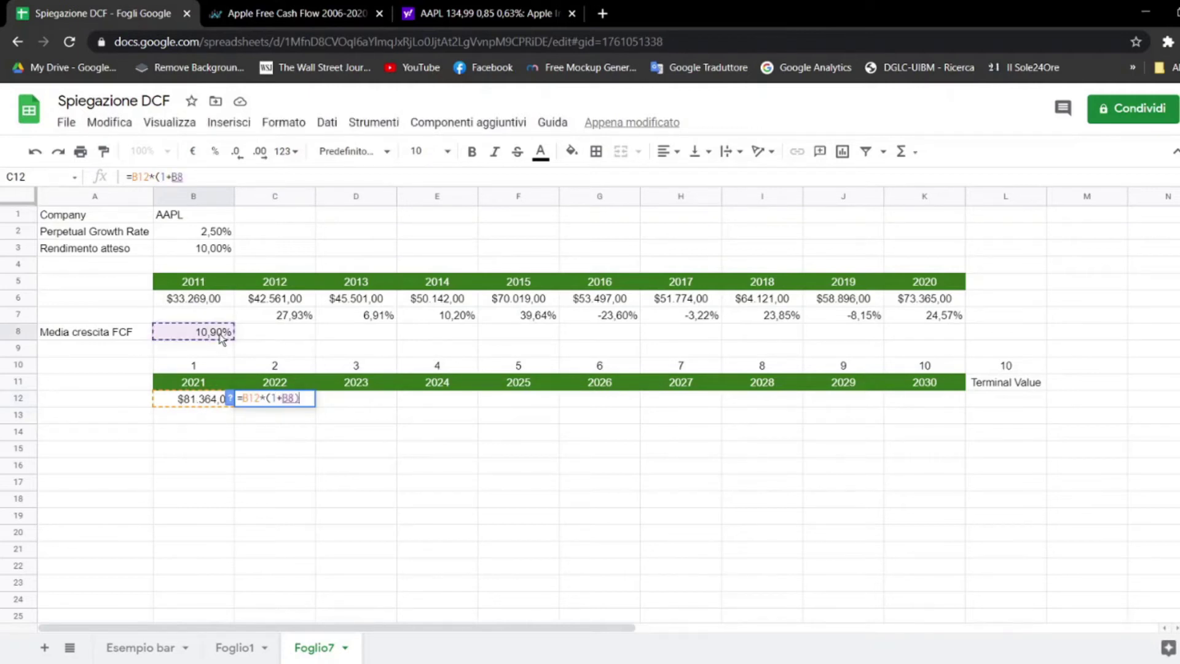
{"action": "key", "text": "Return"}
Step: Anchor B8 as $B$8 in C12 and fill the growth formula across row 12 through 2030
{"action": "left_click", "coordinate": [274, 400]}
{"action": "left_click", "coordinate": [207, 182]}
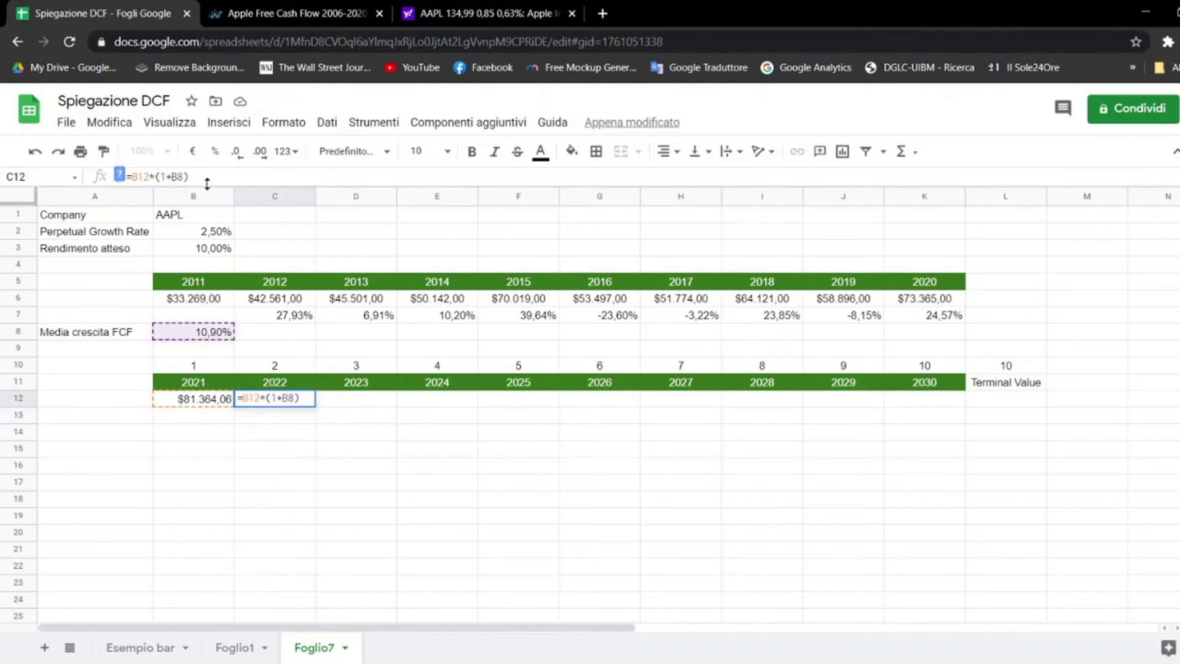
{"action": "type", "text": "$B"}
{"action": "type", "text": "$"}
{"action": "key", "text": "Return"}
{"action": "left_click", "coordinate": [280, 401]}
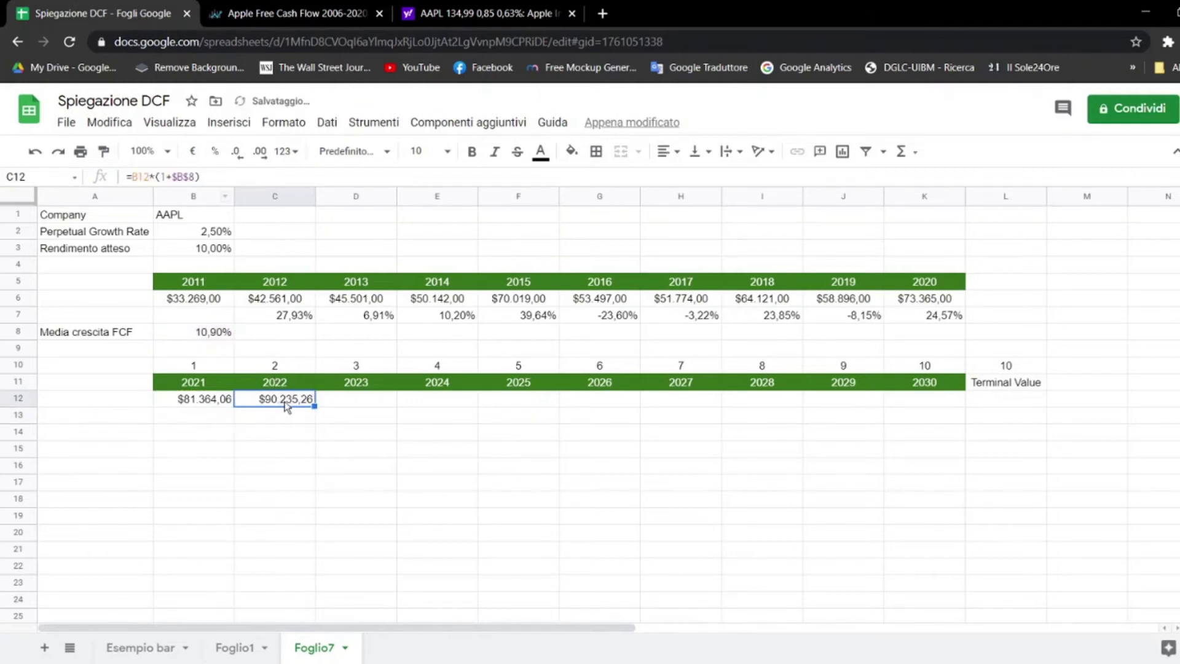
{"action": "left_click_drag", "start_coordinate": [314, 406], "coordinate": [941, 410]}
Step: Give the Terminal Value header in L11 a green fill and white text
{"action": "left_click", "coordinate": [1005, 381]}
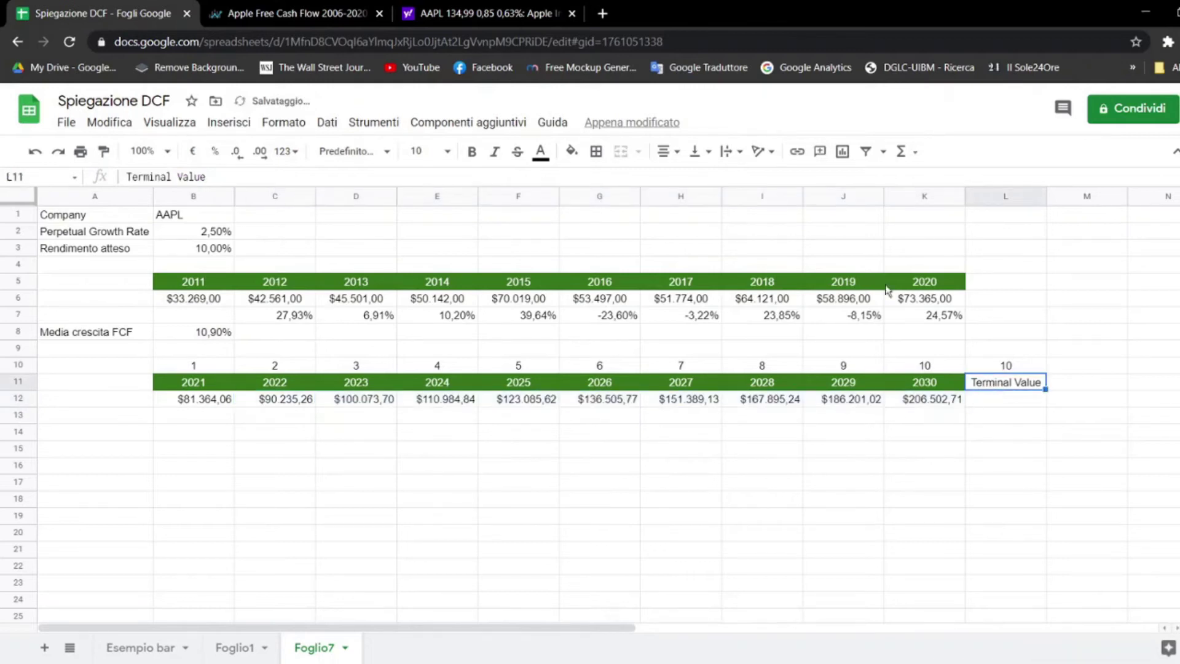
{"action": "left_click", "coordinate": [571, 151]}
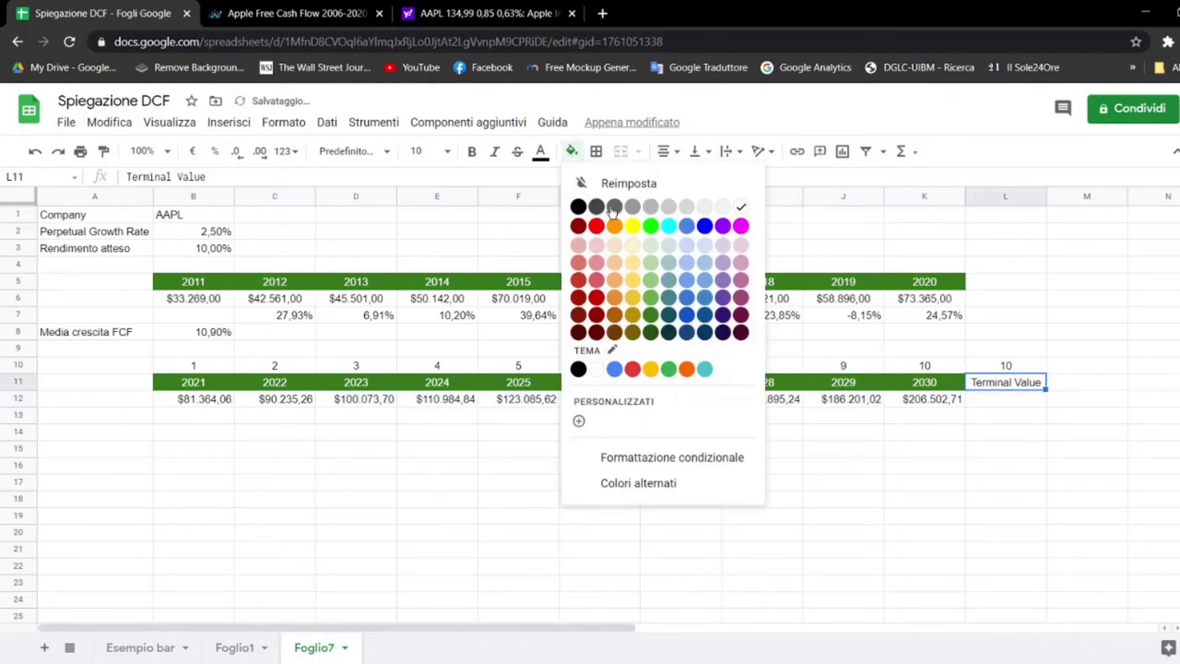
{"action": "left_click", "coordinate": [654, 318]}
{"action": "left_click", "coordinate": [540, 151]}
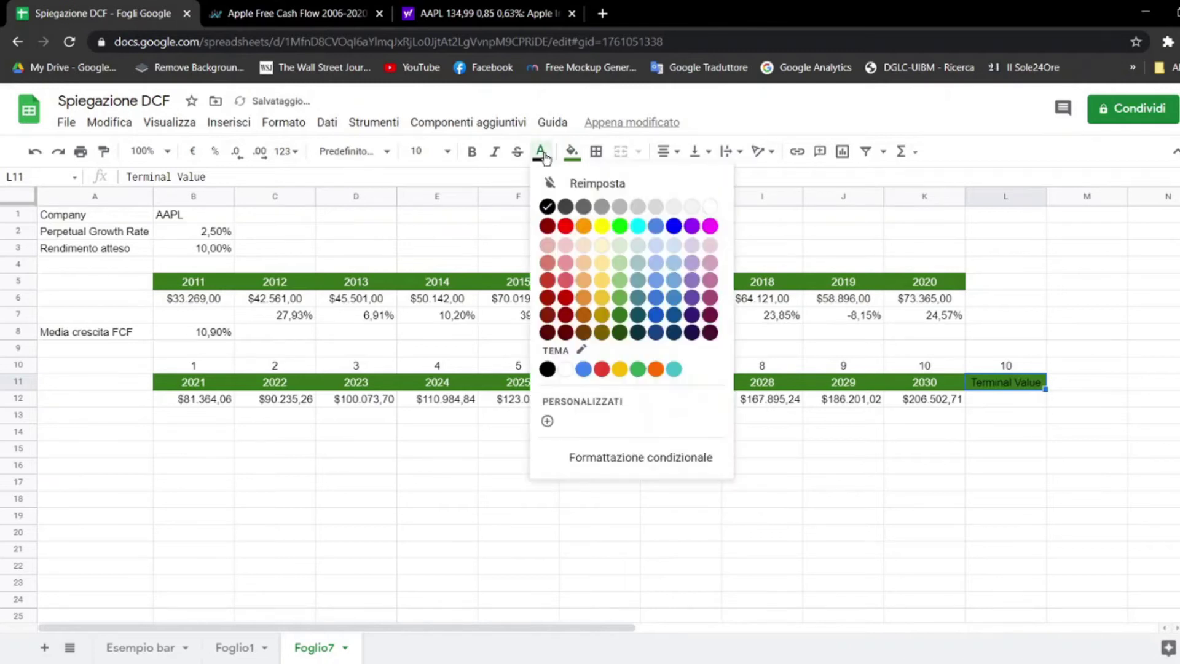
{"action": "left_click", "coordinate": [709, 207]}
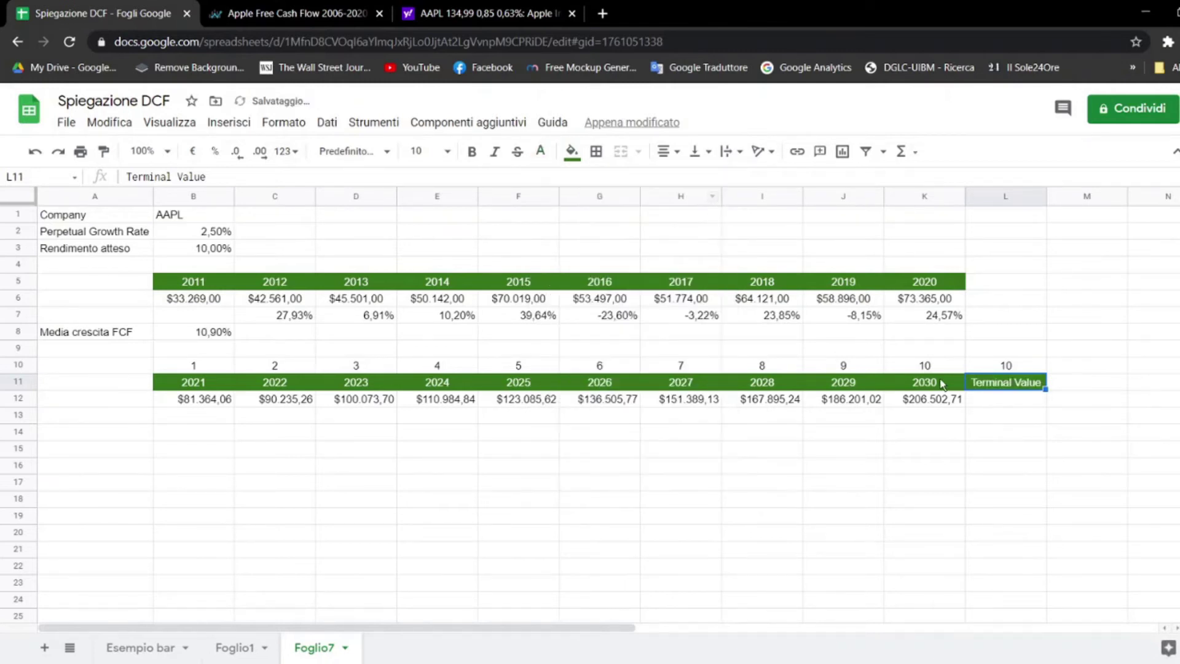
{"action": "left_click", "coordinate": [997, 403]}
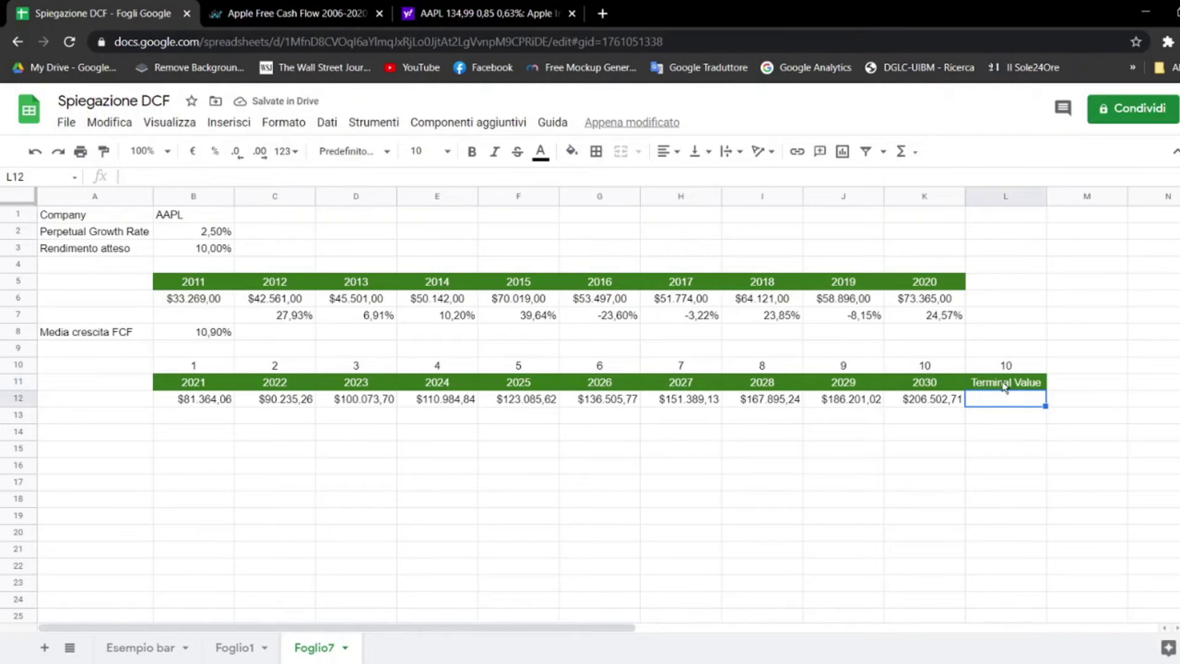
Step: In L12, compute the terminal value as =K12*(1+B2)/(B3-B2), giving $2.822.203,64
{"action": "type", "text": "="}
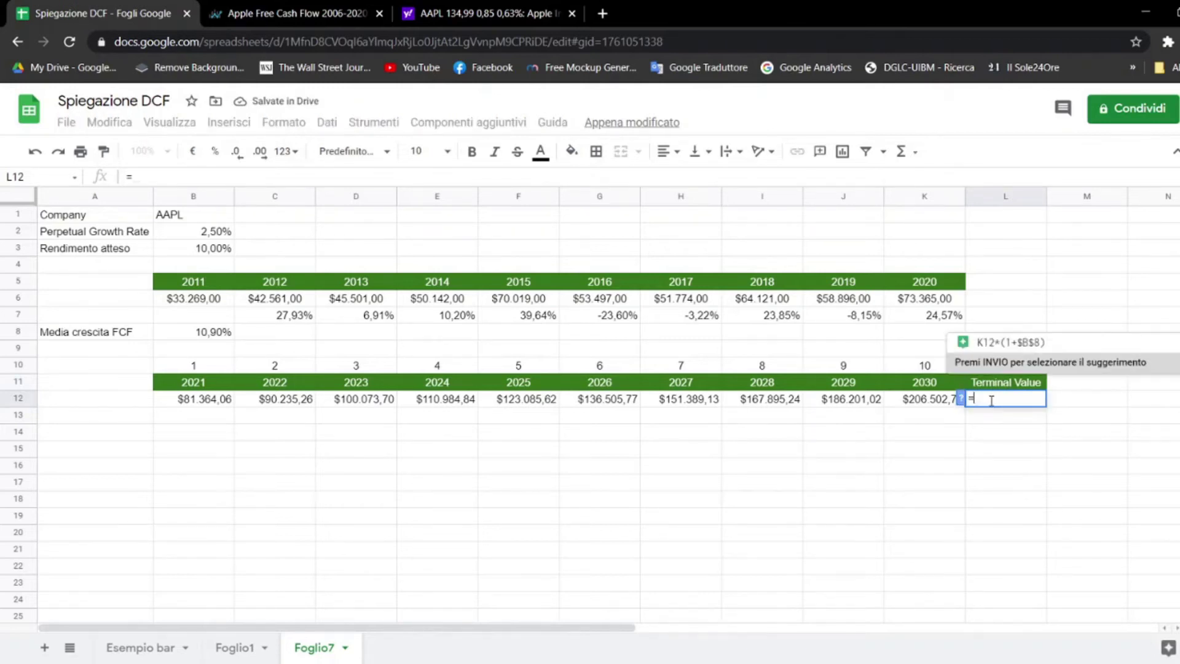
{"action": "left_click", "coordinate": [938, 403]}
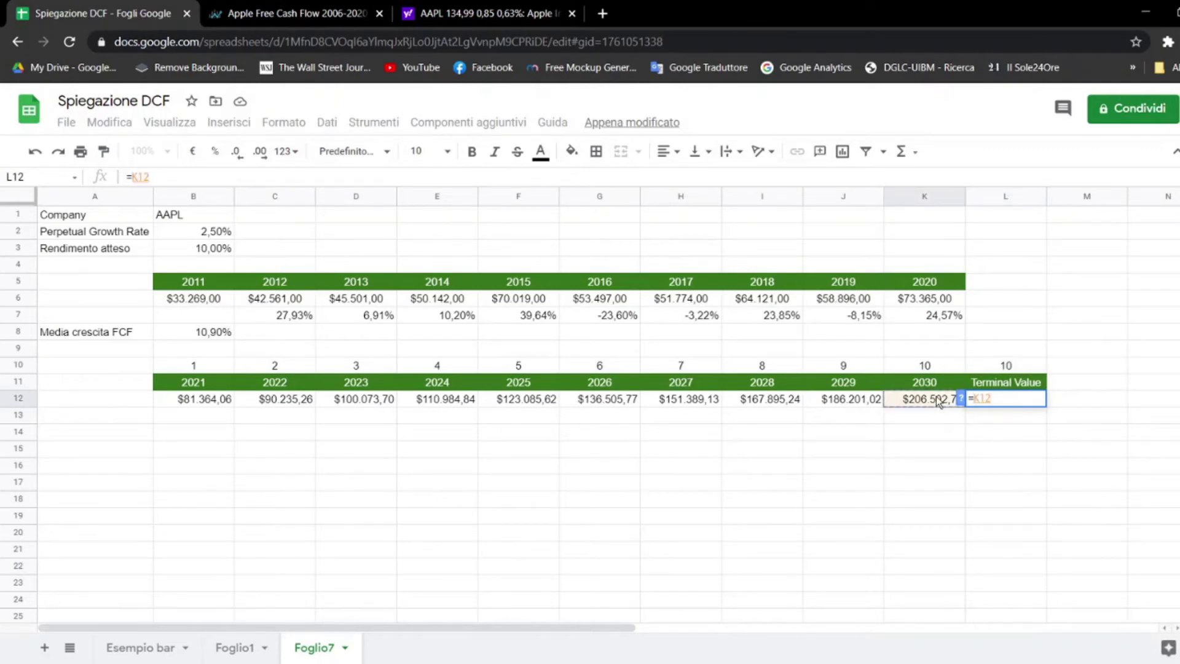
{"action": "type", "text": "*"}
{"action": "type", "text": "("}
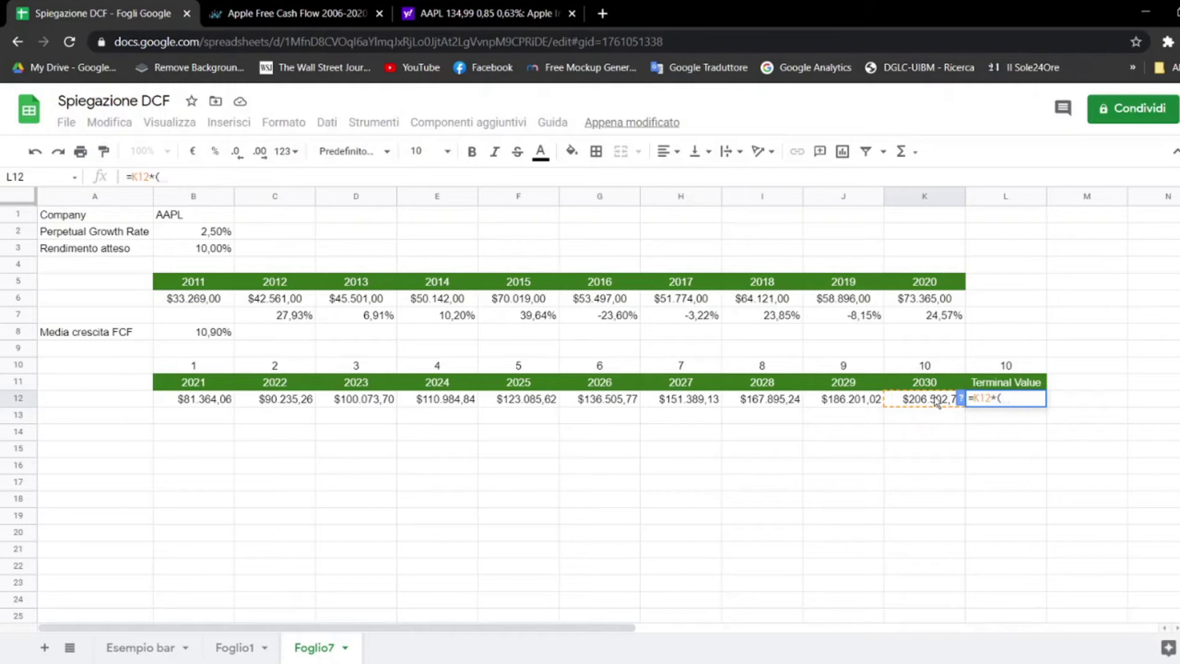
{"action": "type", "text": "1+"}
{"action": "left_click", "coordinate": [203, 234]}
{"action": "type", "text": ")"}
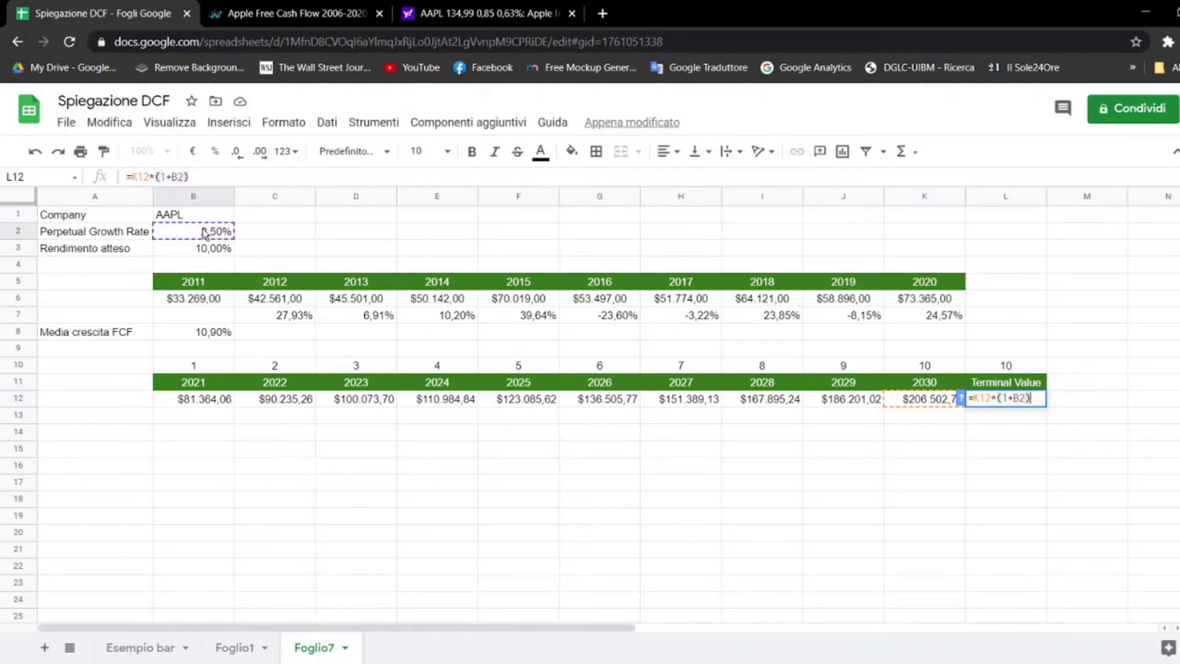
{"action": "type", "text": "/("}
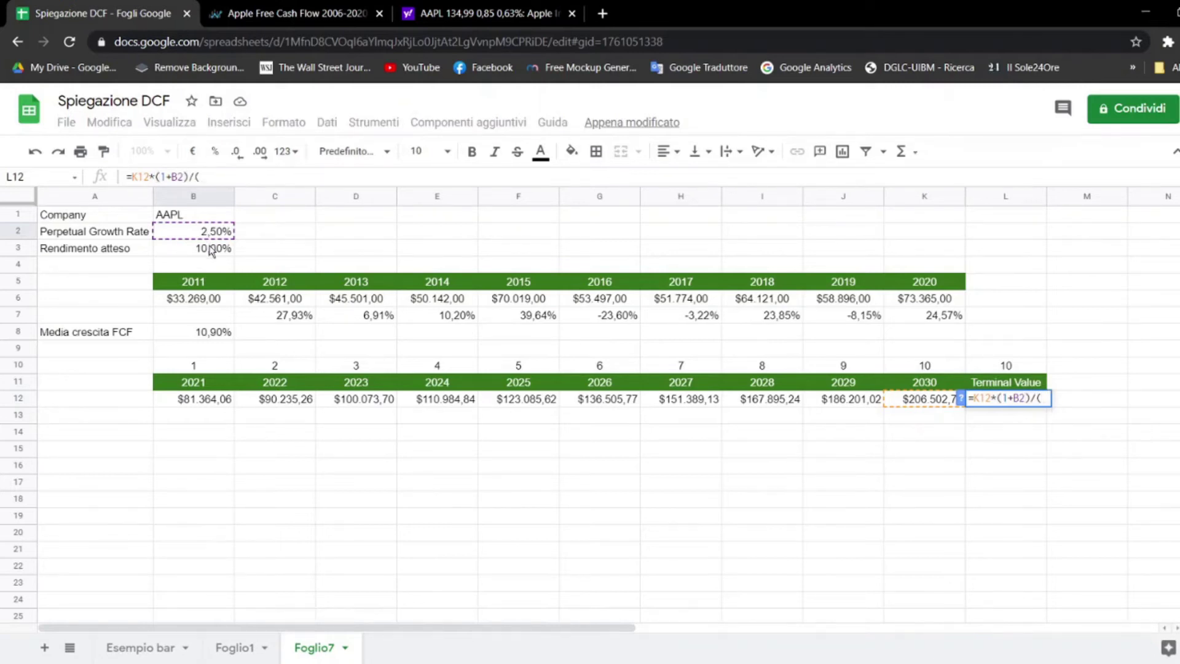
{"action": "left_click", "coordinate": [212, 251]}
{"action": "type", "text": "-"}
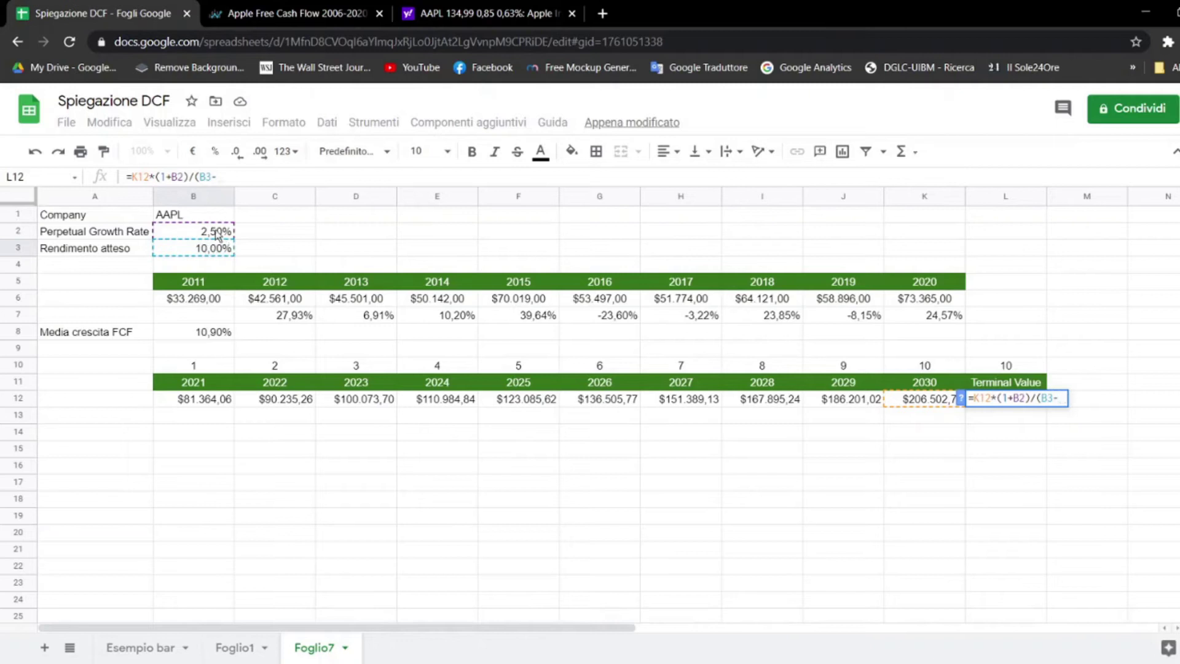
{"action": "left_click", "coordinate": [213, 233]}
{"action": "type", "text": ")"}
{"action": "key", "text": "Return"}
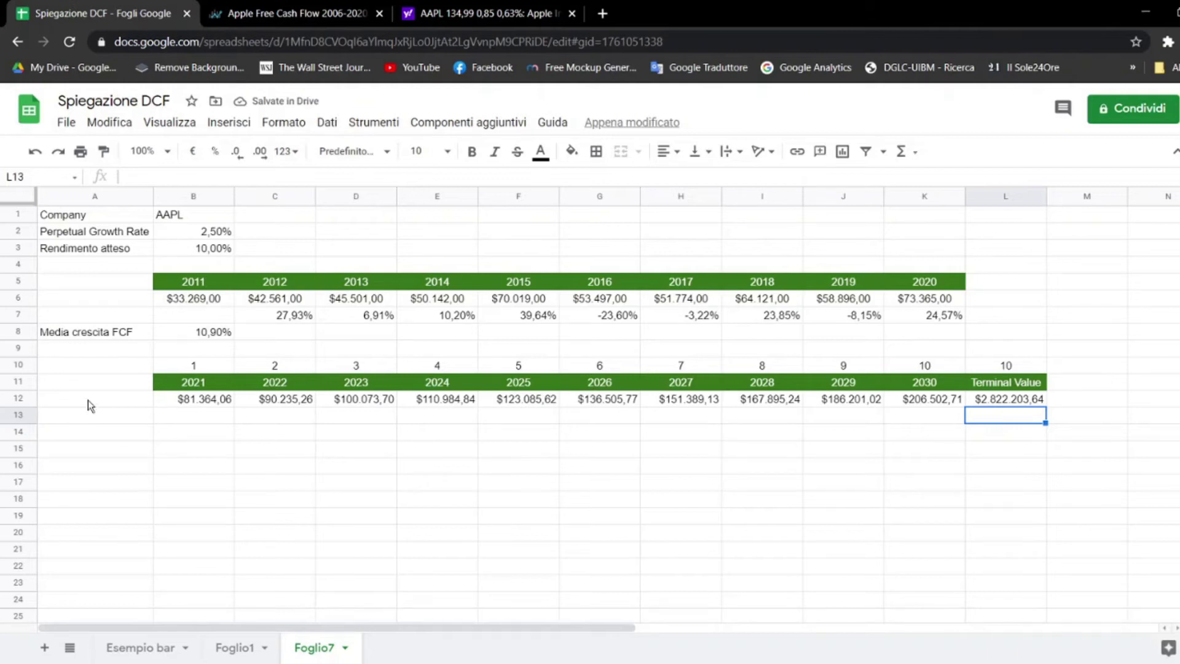
{"action": "left_click", "coordinate": [87, 418]}
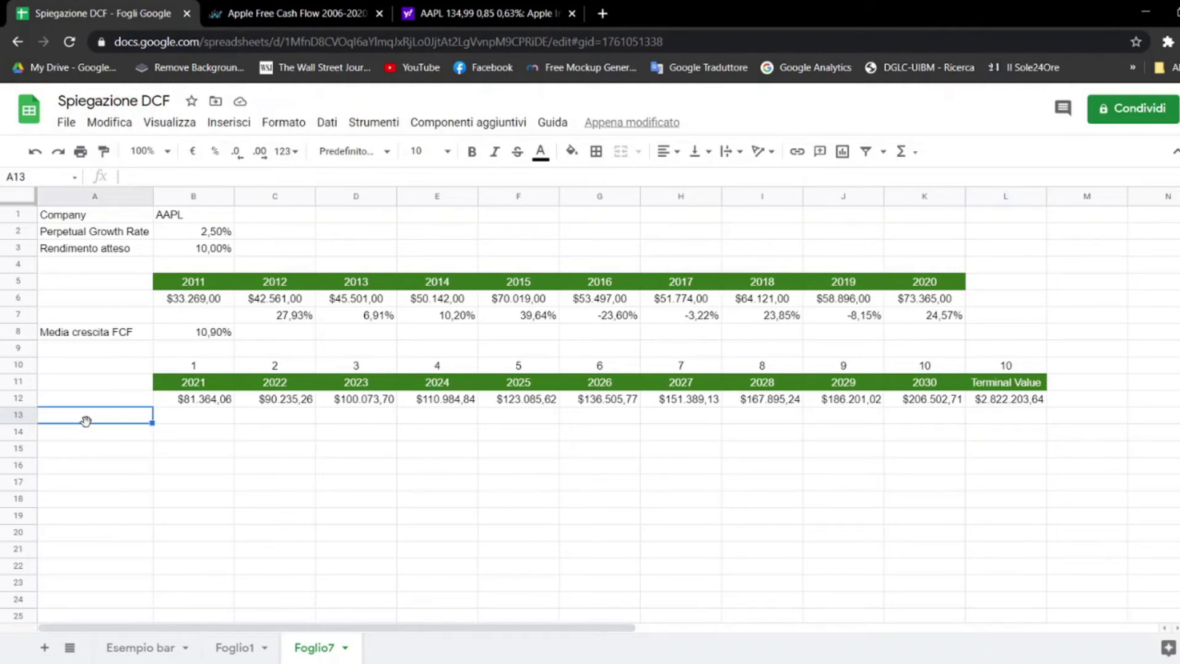
Step: Label row 13 'PV of FCF' and discount the terminal value in L13 as =L12/(1+B3)^L10
{"action": "type", "text": "PV "}
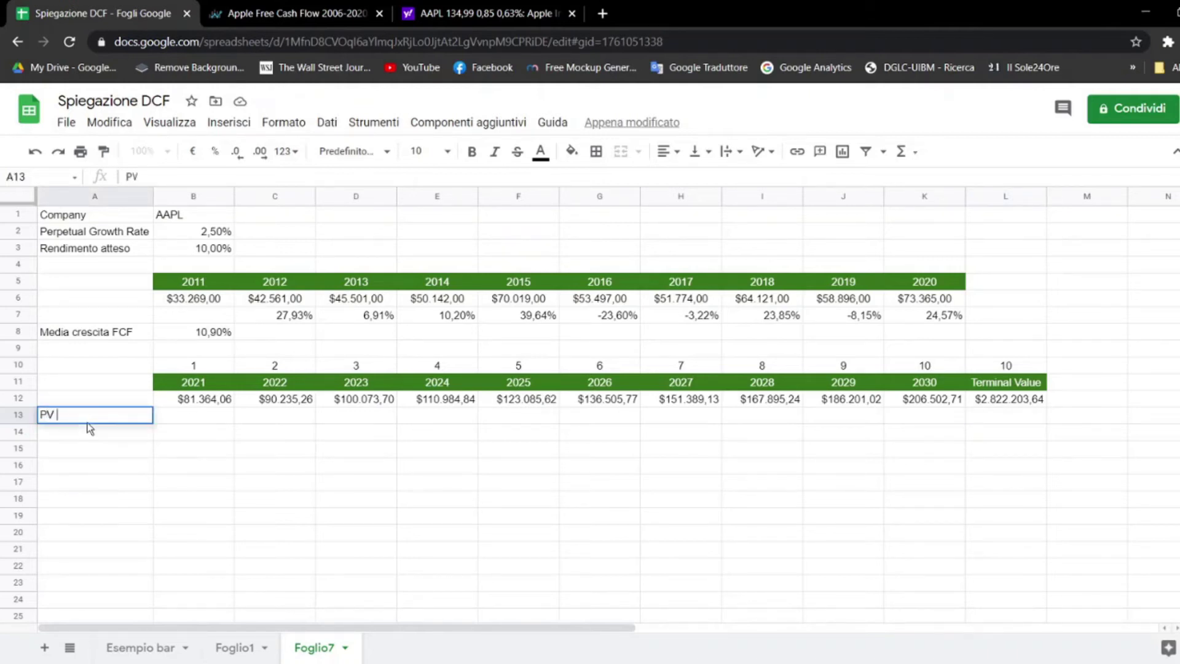
{"action": "type", "text": "of FCF"}
{"action": "key", "text": "Return"}
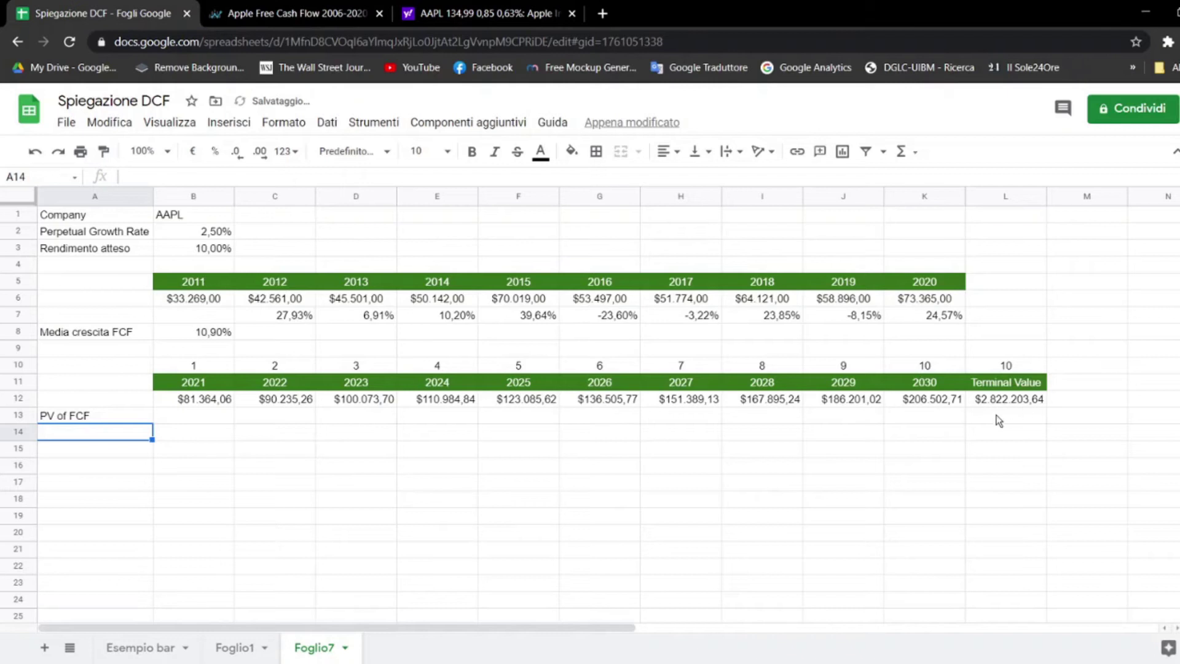
{"action": "left_click", "coordinate": [997, 417]}
{"action": "type", "text": "="}
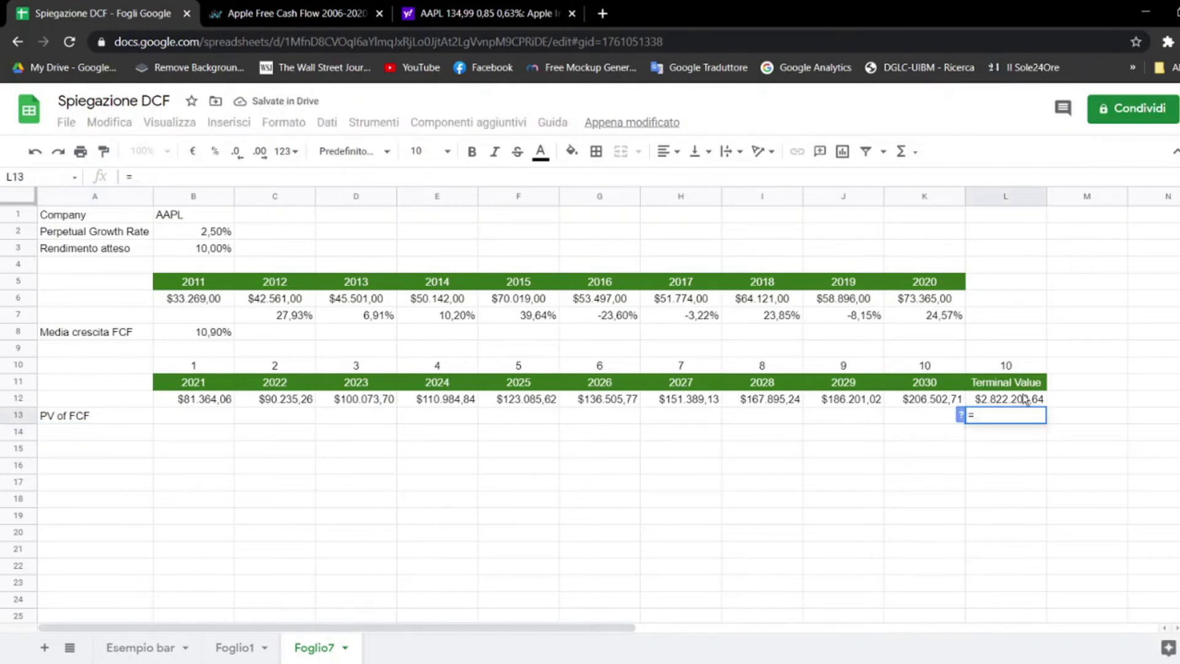
{"action": "left_click", "coordinate": [1021, 397]}
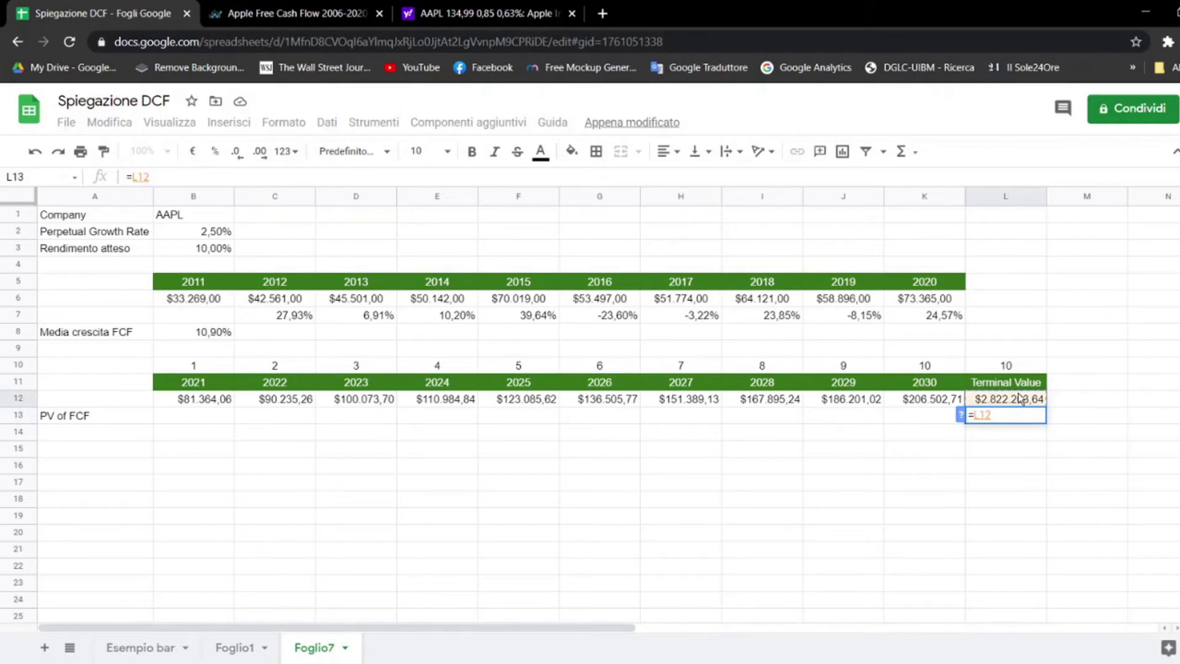
{"action": "type", "text": "/("}
{"action": "type", "text": "1+"}
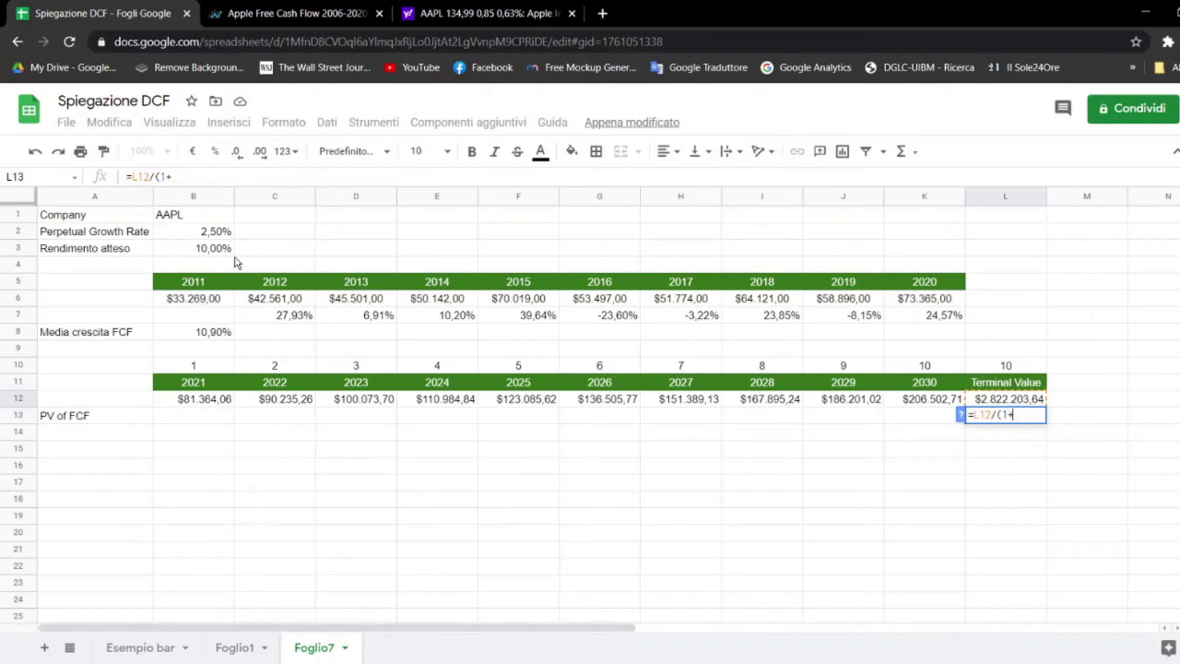
{"action": "left_click", "coordinate": [217, 256]}
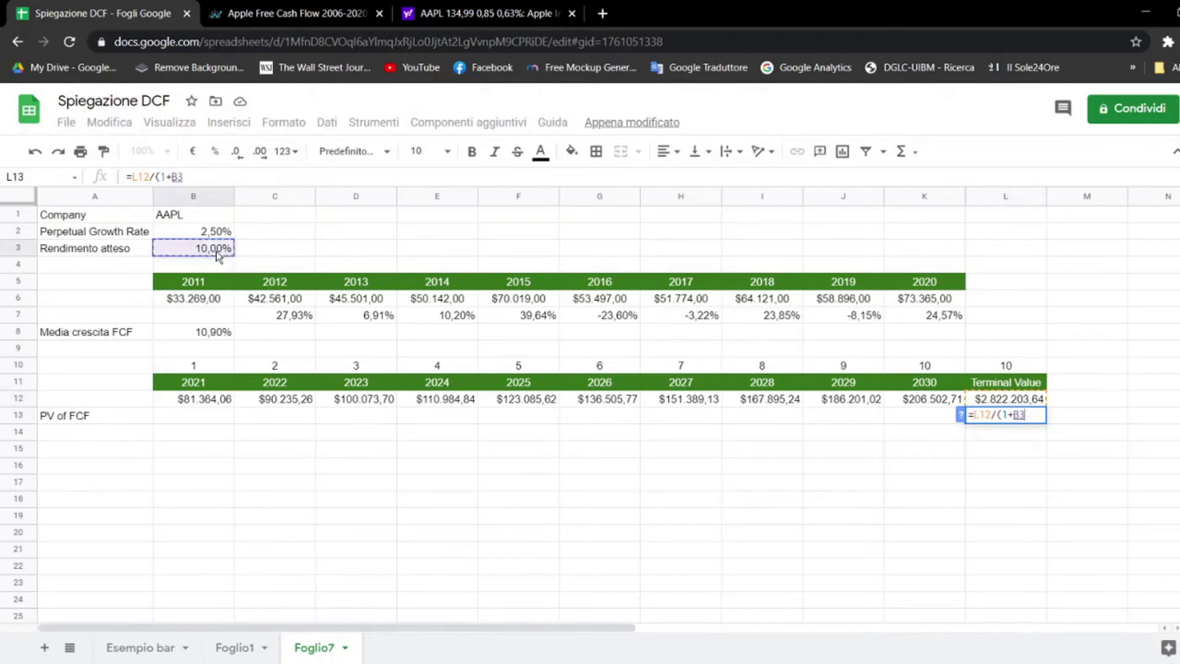
{"action": "type", "text": ")"}
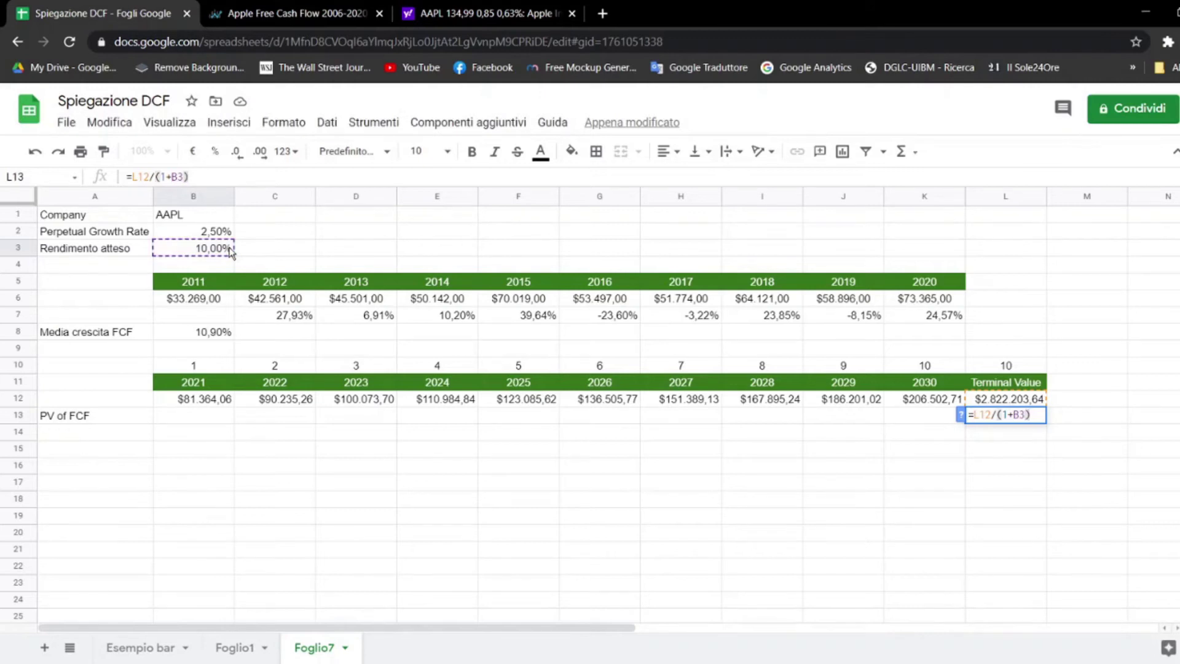
{"action": "type", "text": "^"}
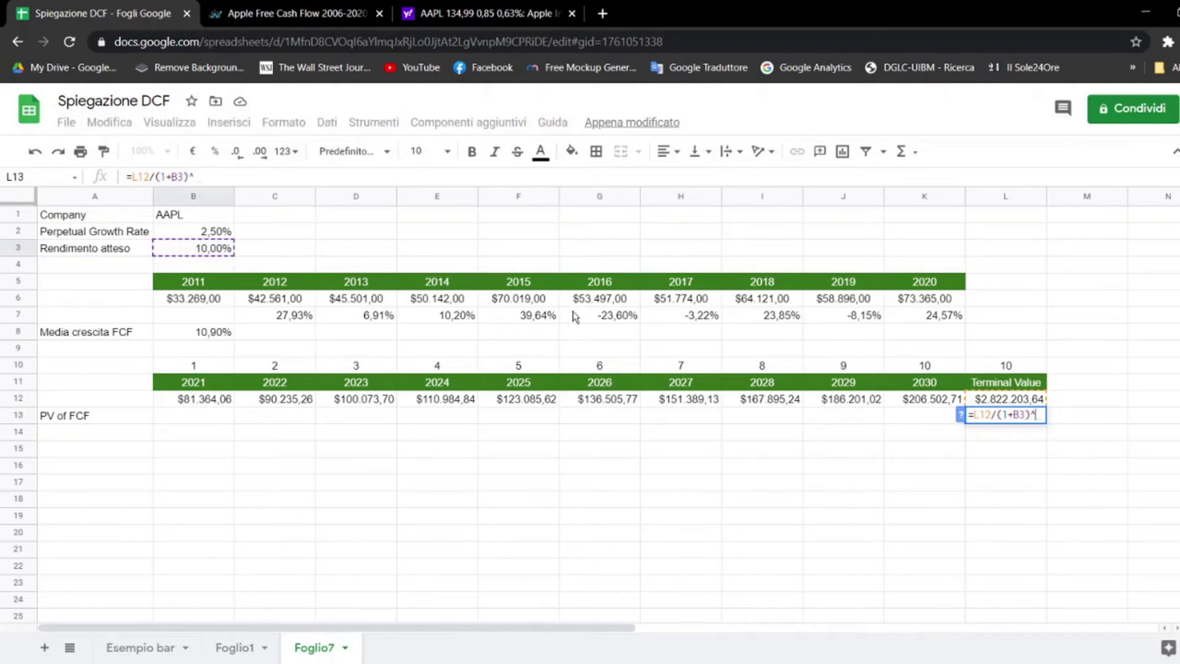
{"action": "left_click", "coordinate": [1012, 366]}
{"action": "key", "text": "Return"}
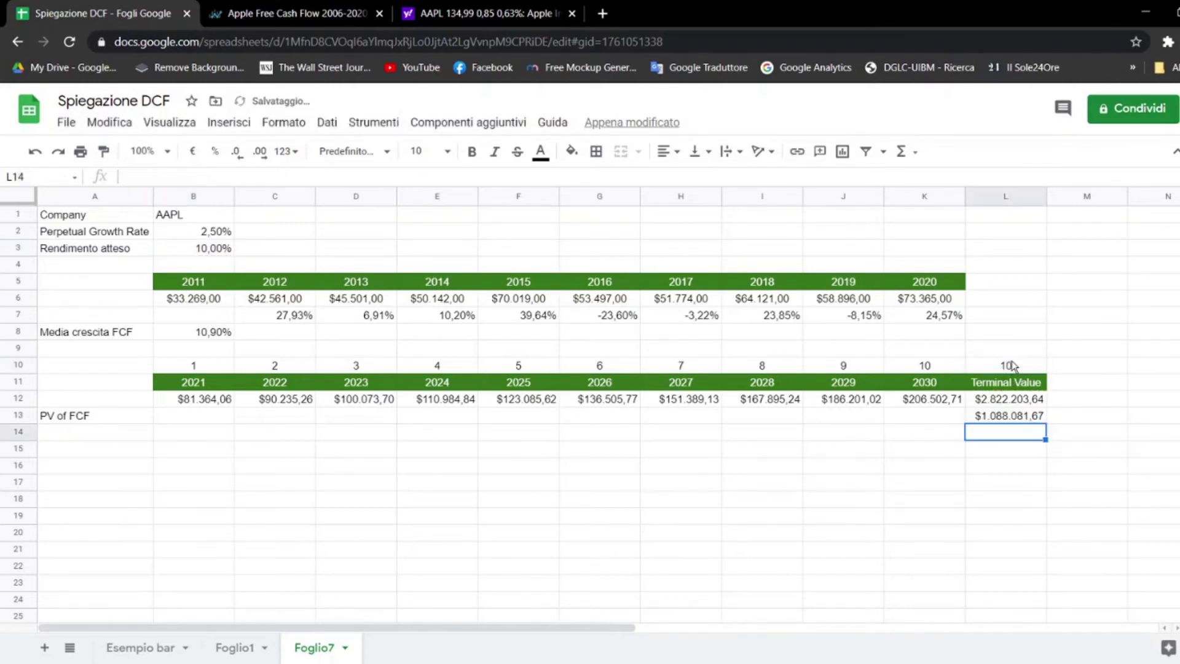
Step: In K13, discount the 2030 cash flow by (1+B3) raised to the period in K10
{"action": "left_click", "coordinate": [940, 416]}
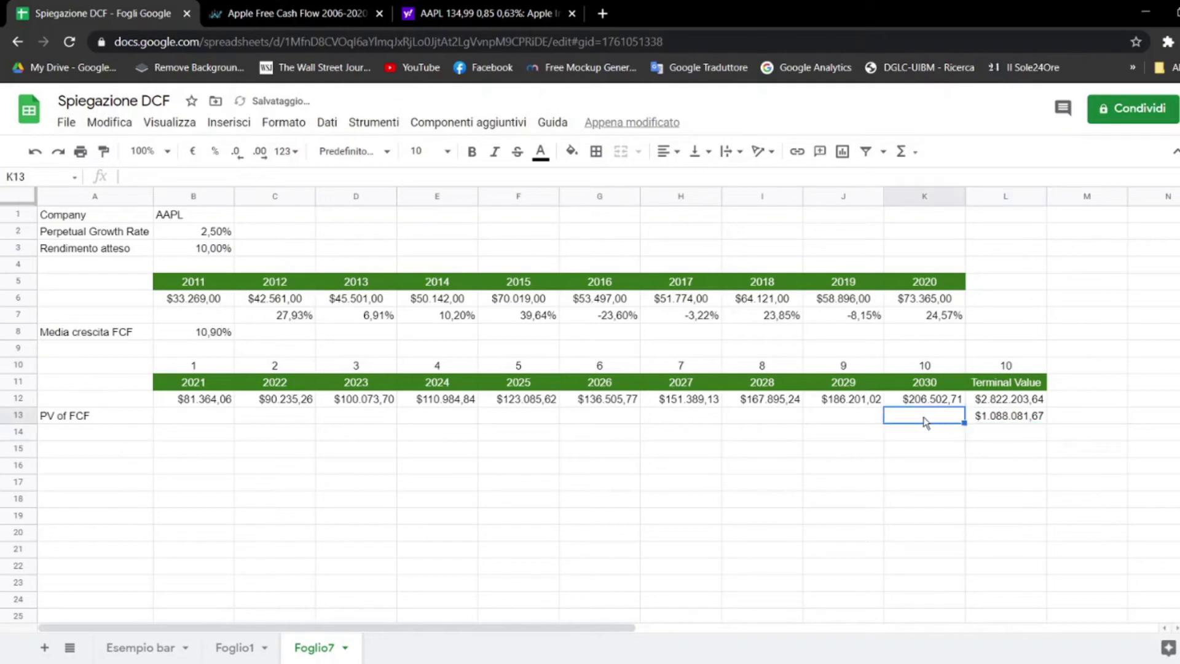
{"action": "type", "text": "="}
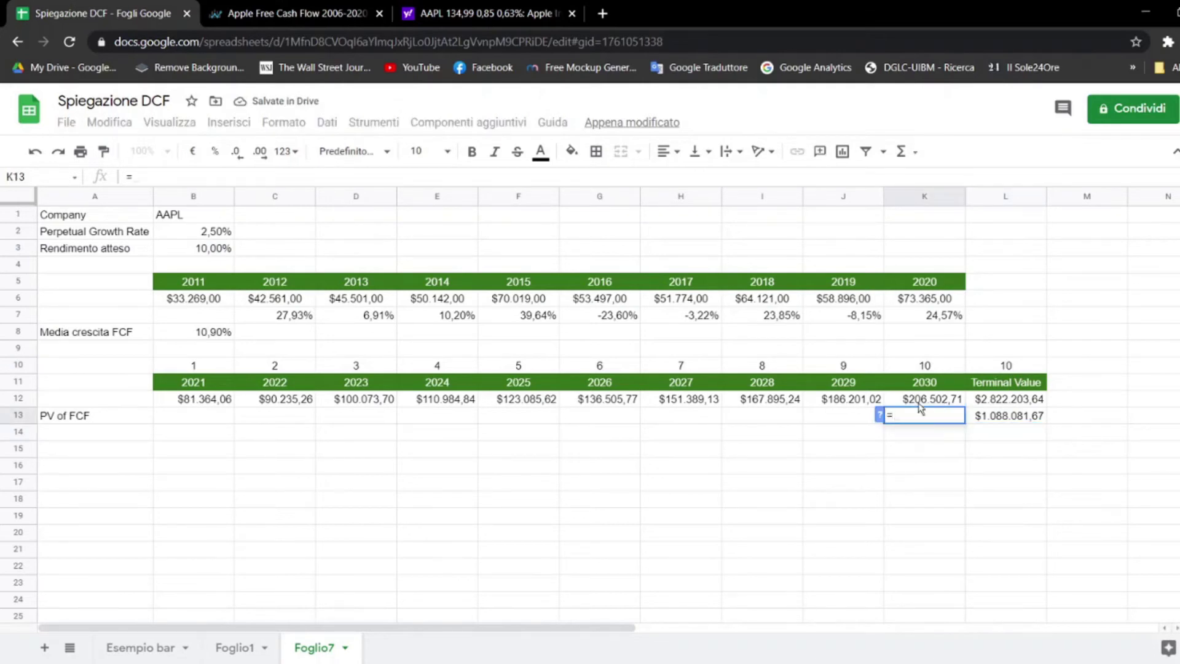
{"action": "left_click", "coordinate": [916, 399]}
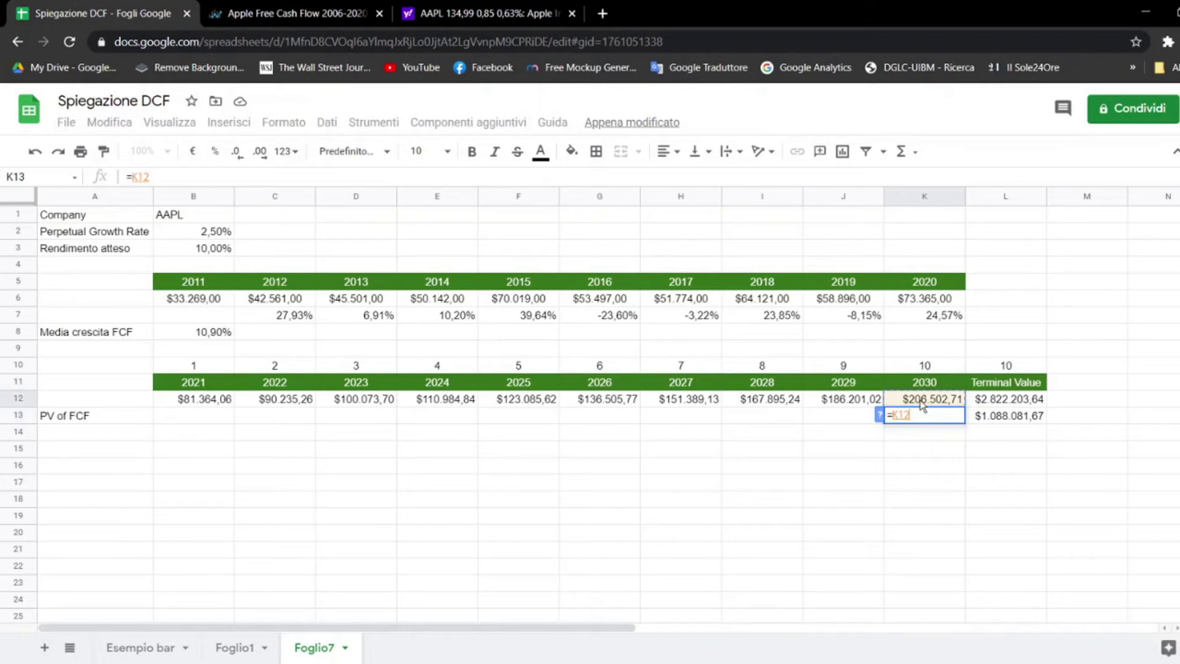
{"action": "type", "text": "/"}
{"action": "type", "text": "(1+"}
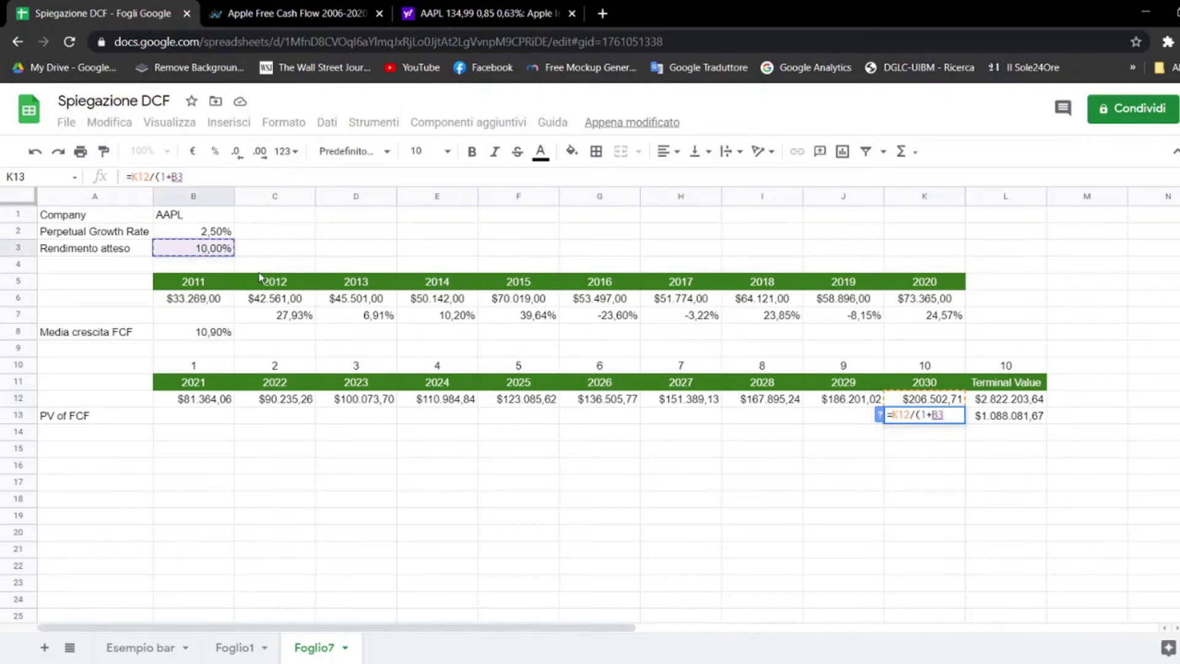
{"action": "type", "text": ")"}
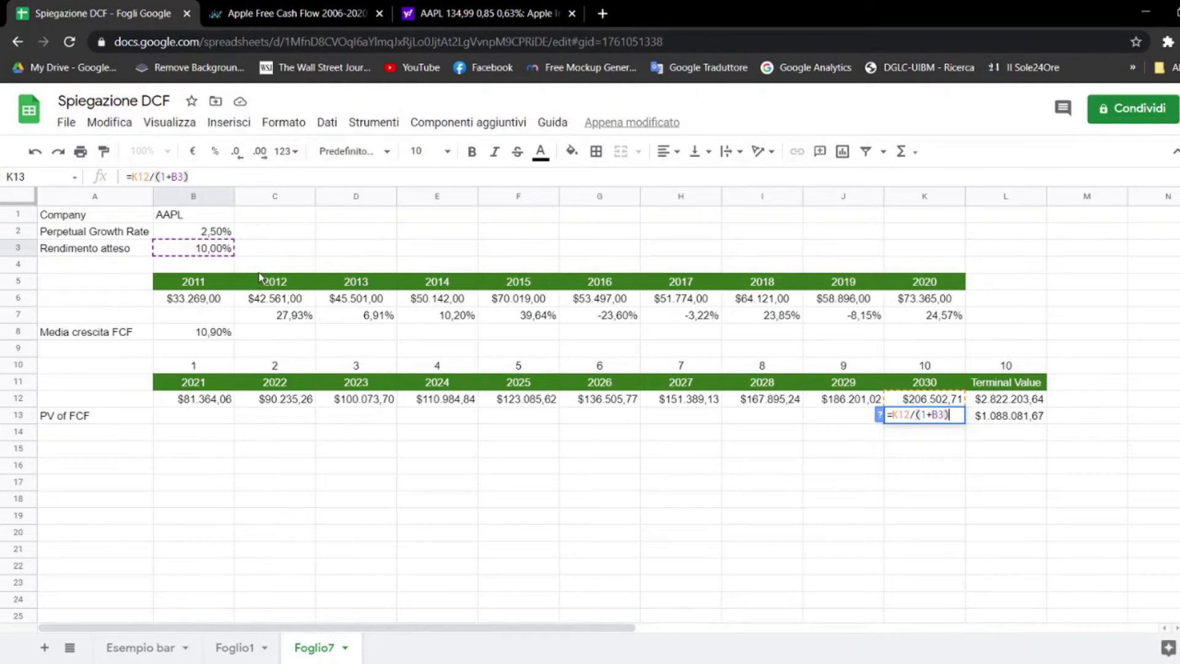
{"action": "type", "text": "^"}
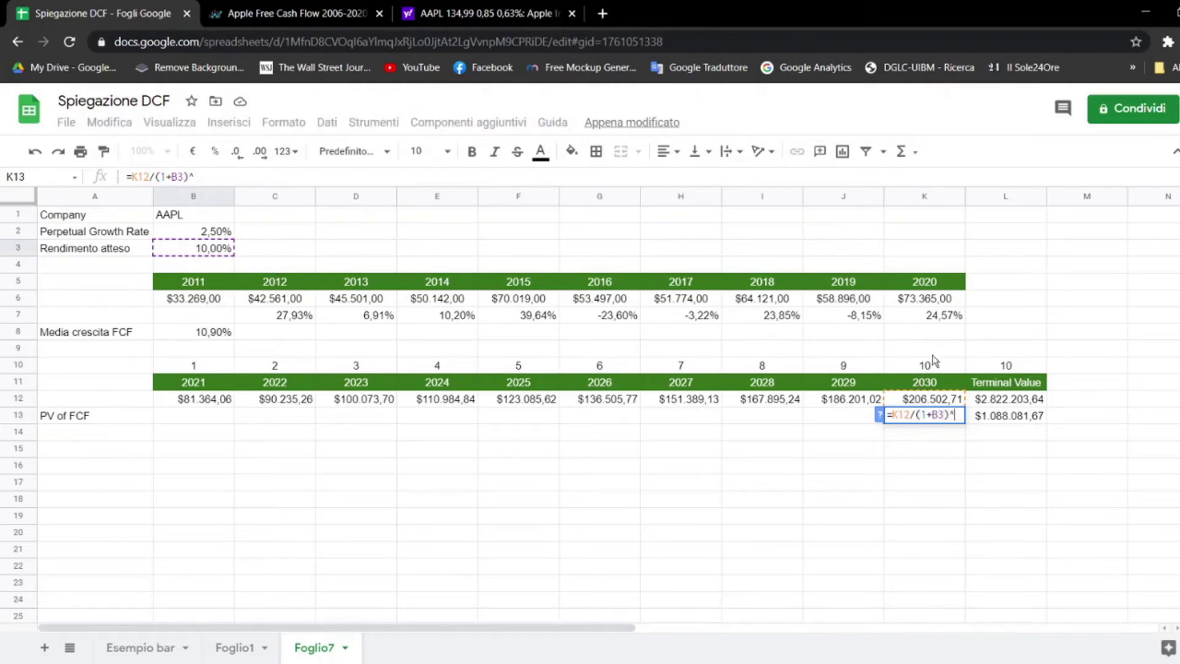
{"action": "left_click", "coordinate": [928, 368]}
{"action": "key", "text": "Return"}
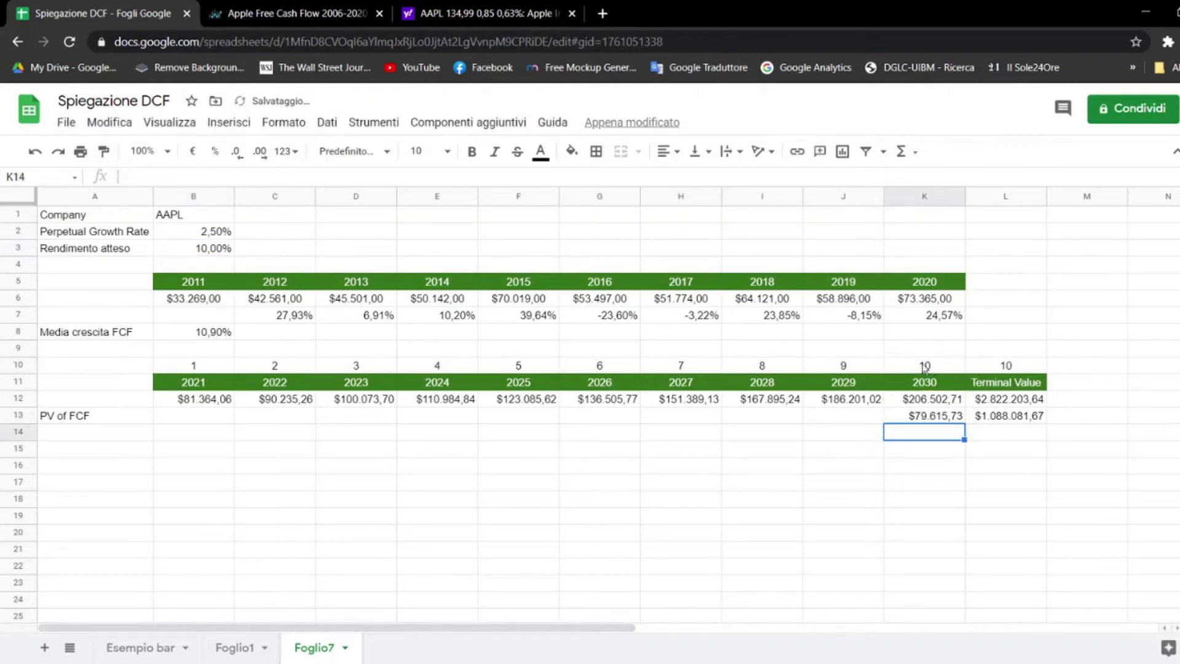
Step: Lock B3 as $B$3 in K13 and fill the discount formula back to B13
{"action": "left_click", "coordinate": [910, 419]}
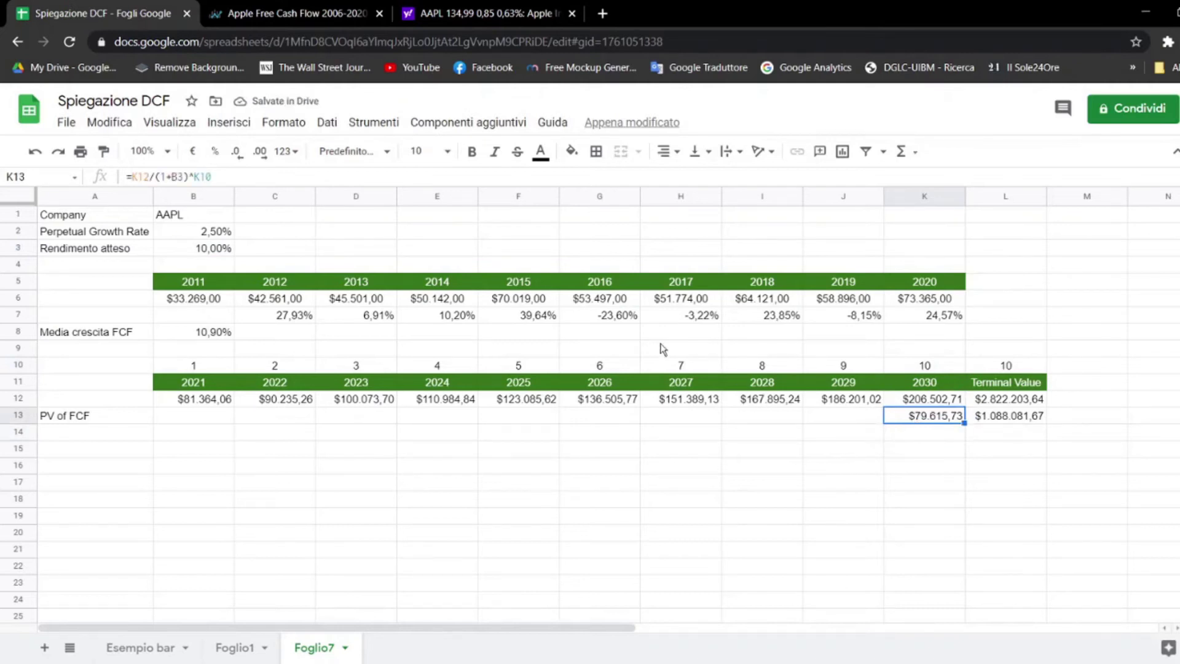
{"action": "left_click", "coordinate": [174, 179]}
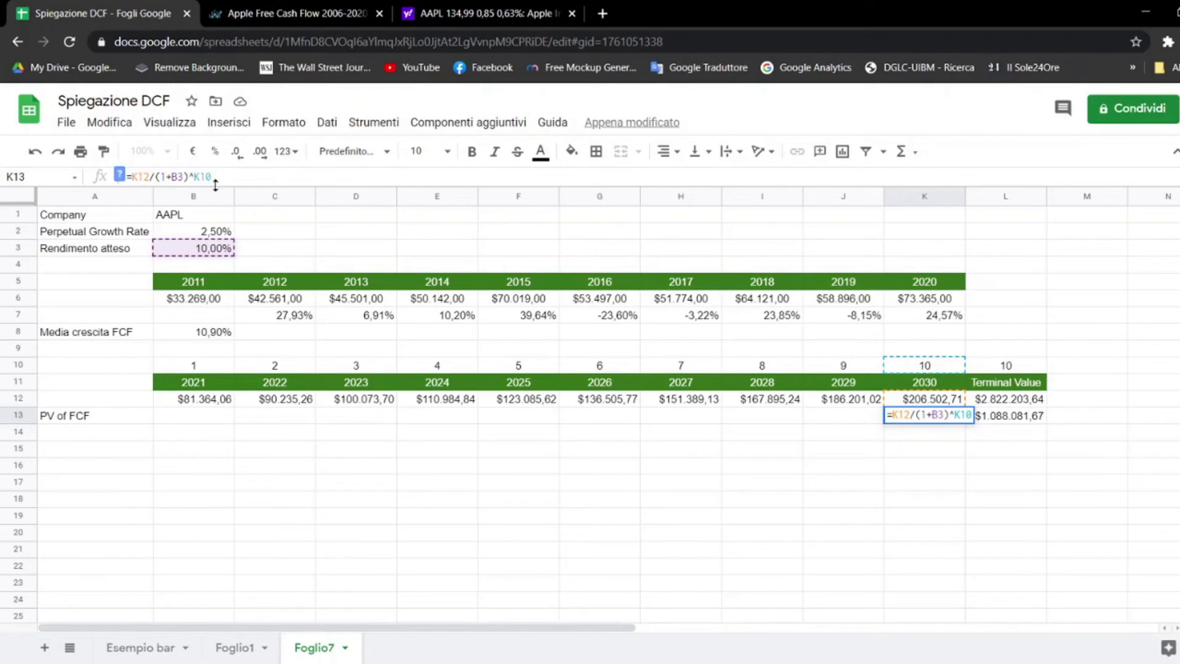
{"action": "type", "text": "$"}
{"action": "key", "text": "Right"}
{"action": "type", "text": "$"}
{"action": "key", "text": "Return"}
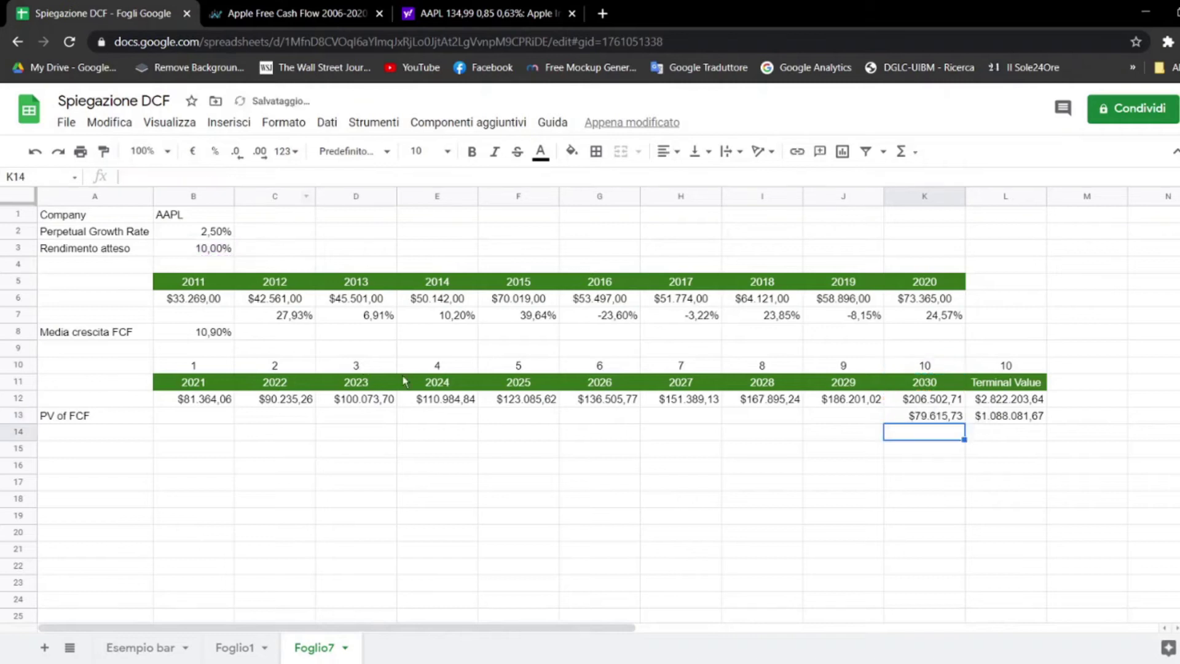
{"action": "left_click", "coordinate": [952, 417]}
{"action": "left_click_drag", "start_coordinate": [964, 423], "coordinate": [221, 422]}
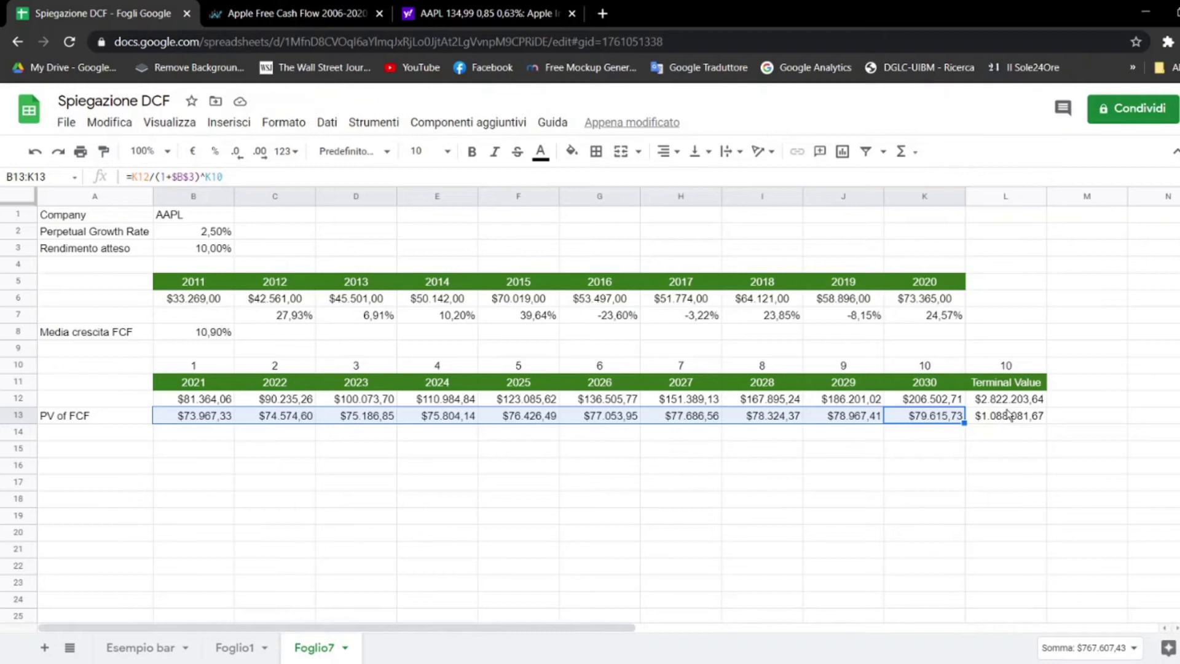
Step: Add a 'Somma fcf' label in A15 with =SOMMA(B13:L13) beside it, totalling $1.855.689,10
{"action": "left_click", "coordinate": [106, 448]}
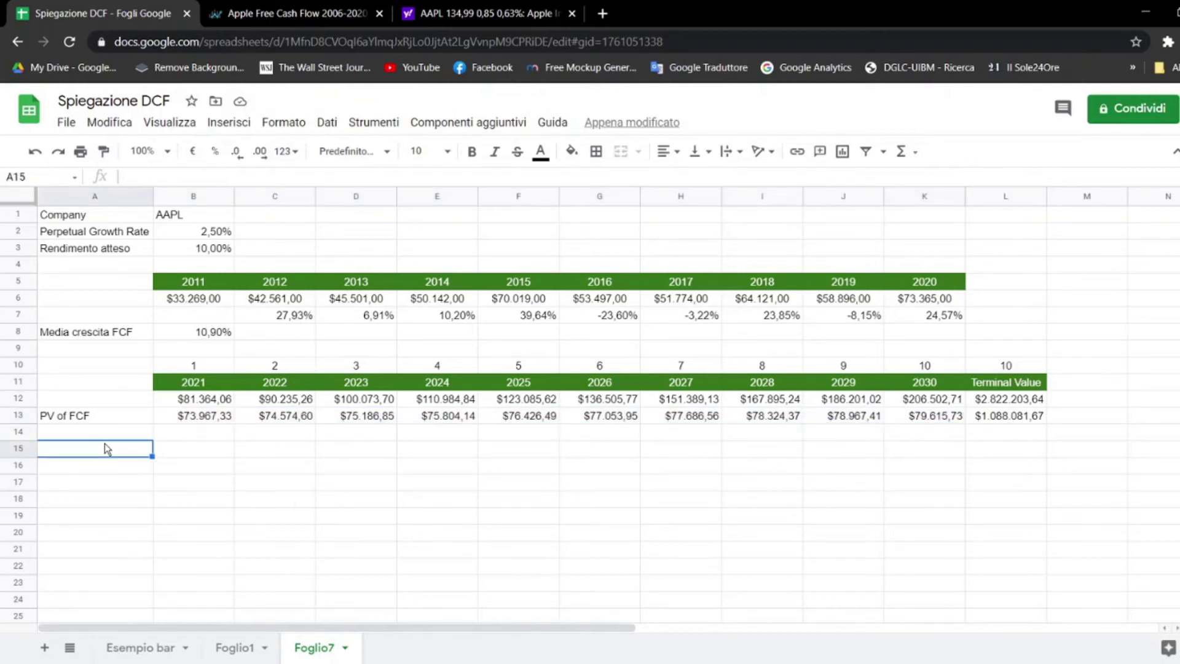
{"action": "type", "text": "Somma "}
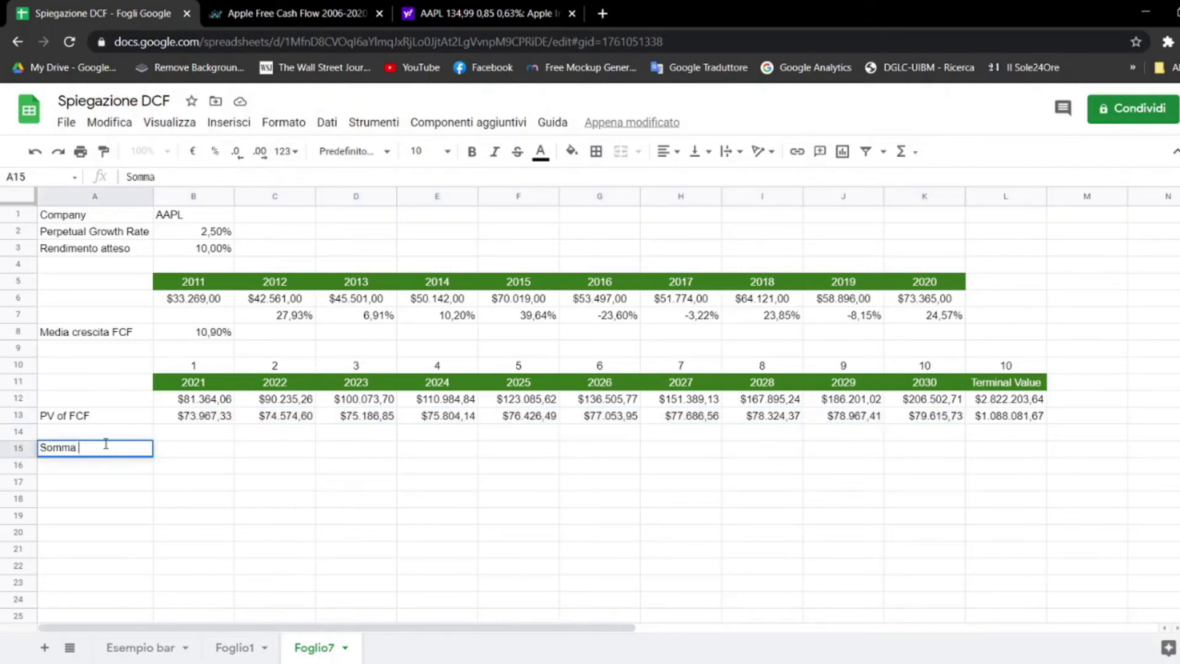
{"action": "type", "text": "fcf"}
{"action": "key", "text": "Return"}
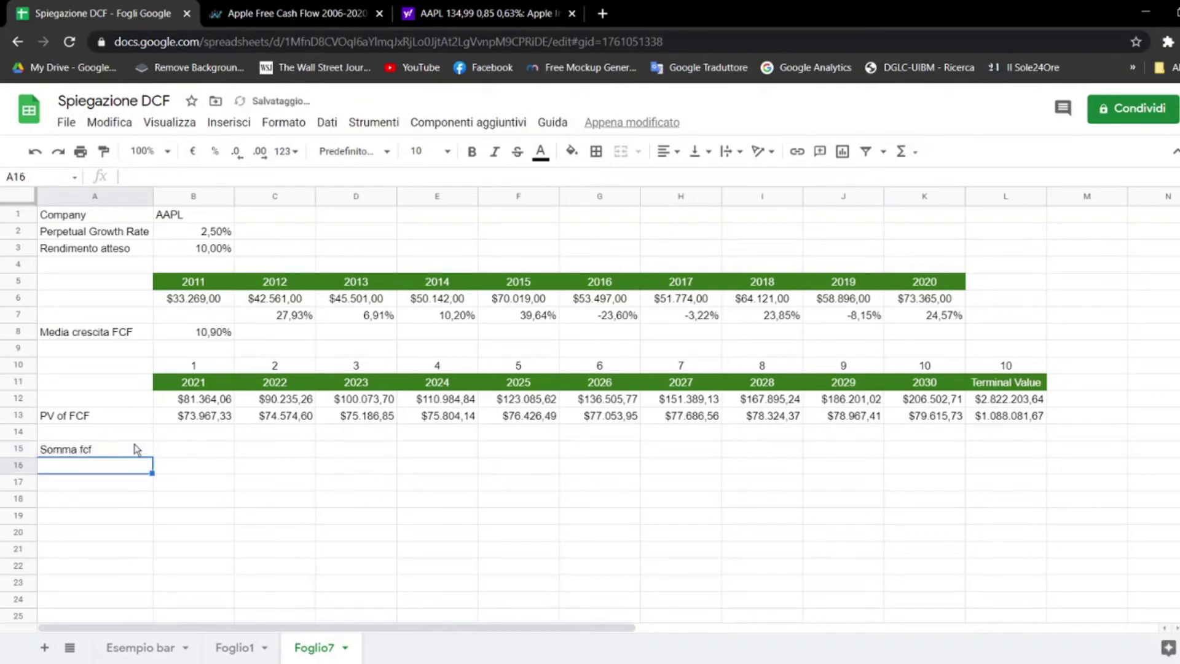
{"action": "left_click", "coordinate": [208, 451]}
{"action": "type", "text": "="}
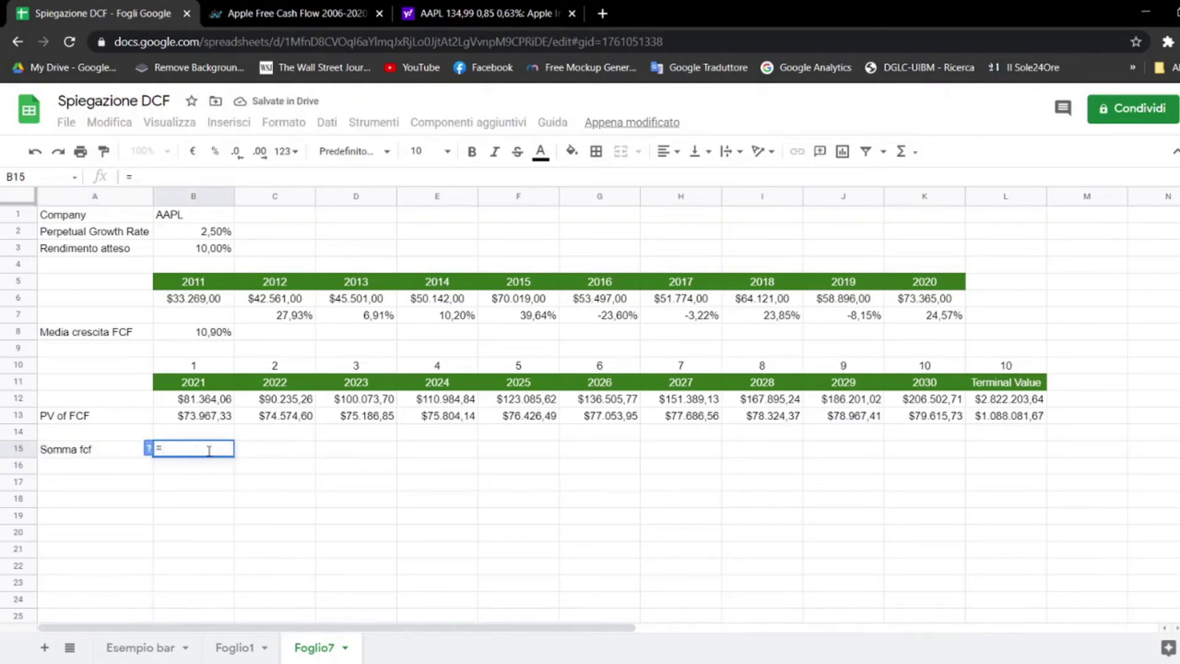
{"action": "type", "text": "somma"}
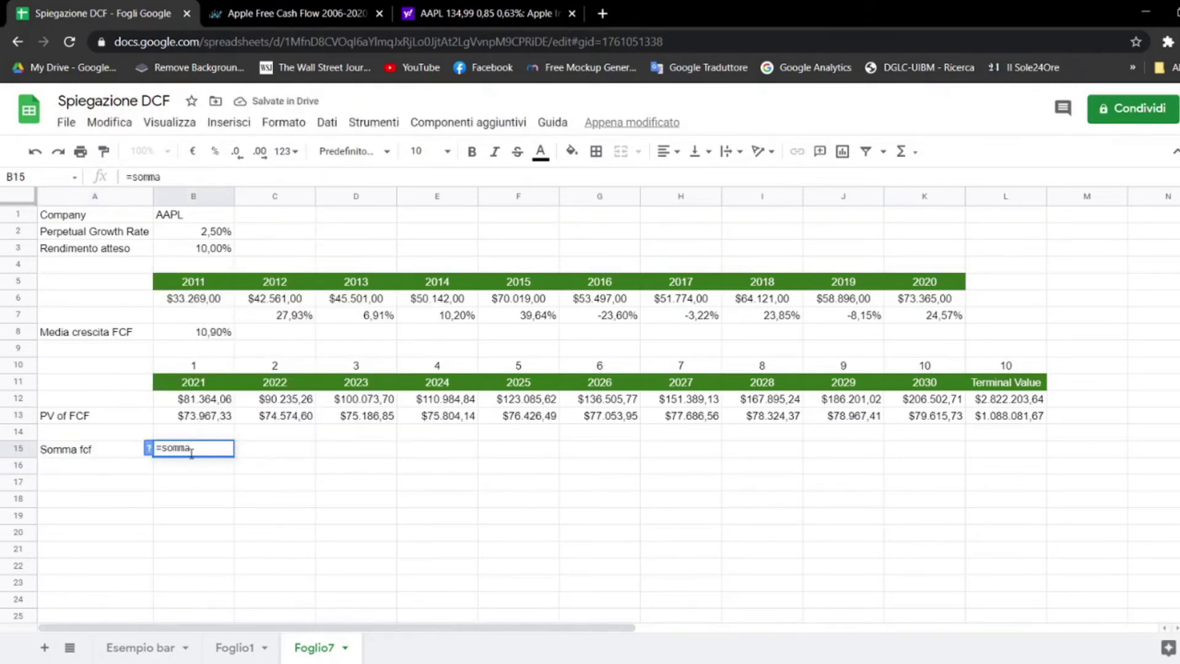
{"action": "type", "text": "("}
{"action": "mouse_move", "coordinate": [178, 418]}
{"action": "left_mouse_down"}
{"action": "mouse_move", "coordinate": [630, 433]}
{"action": "mouse_move", "coordinate": [997, 416]}
{"action": "left_mouse_up"}
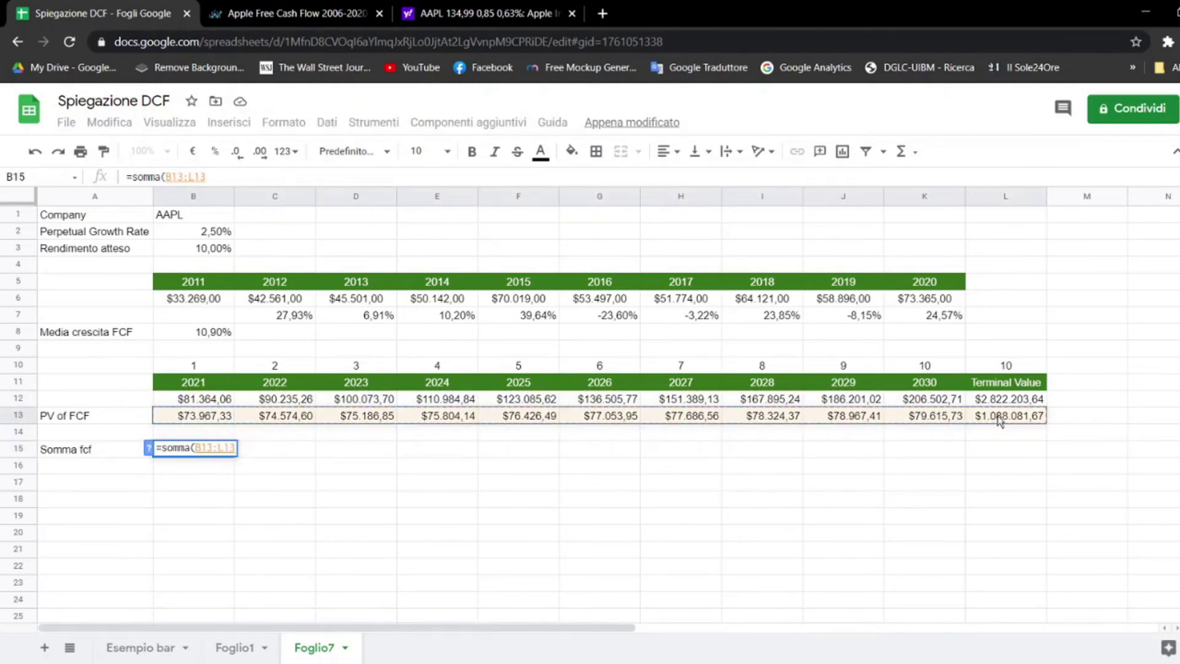
{"action": "key", "text": "Return"}
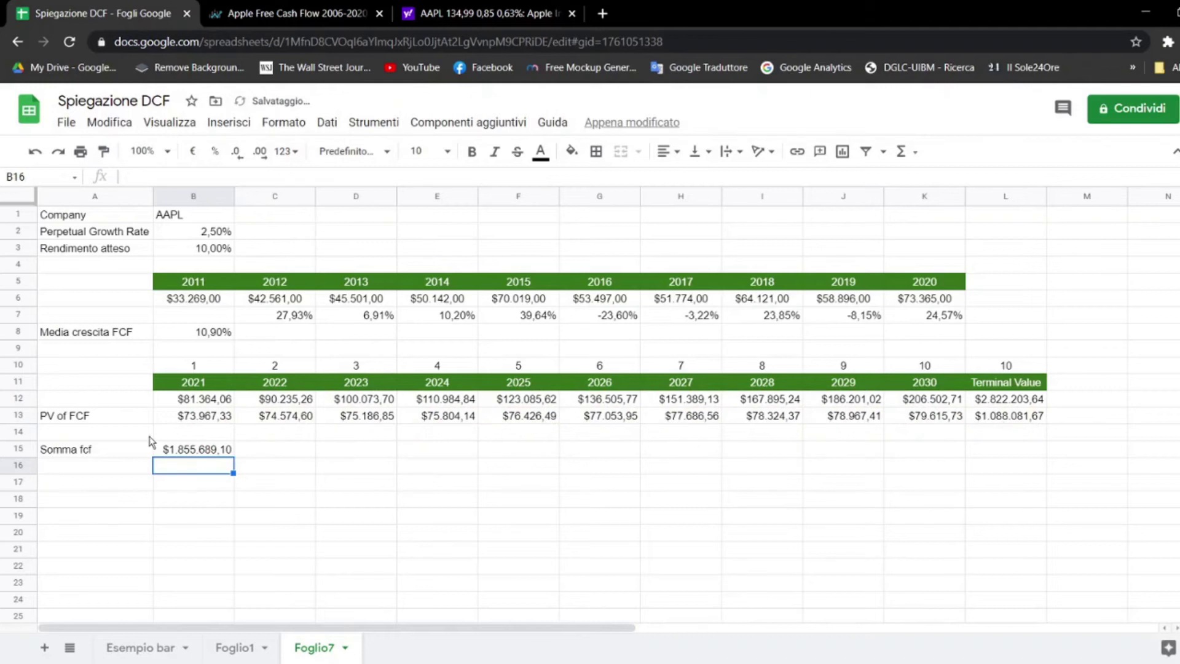
Step: Add 'Cash' and 'Debito' labels in A16 and A17
{"action": "left_click", "coordinate": [118, 479]}
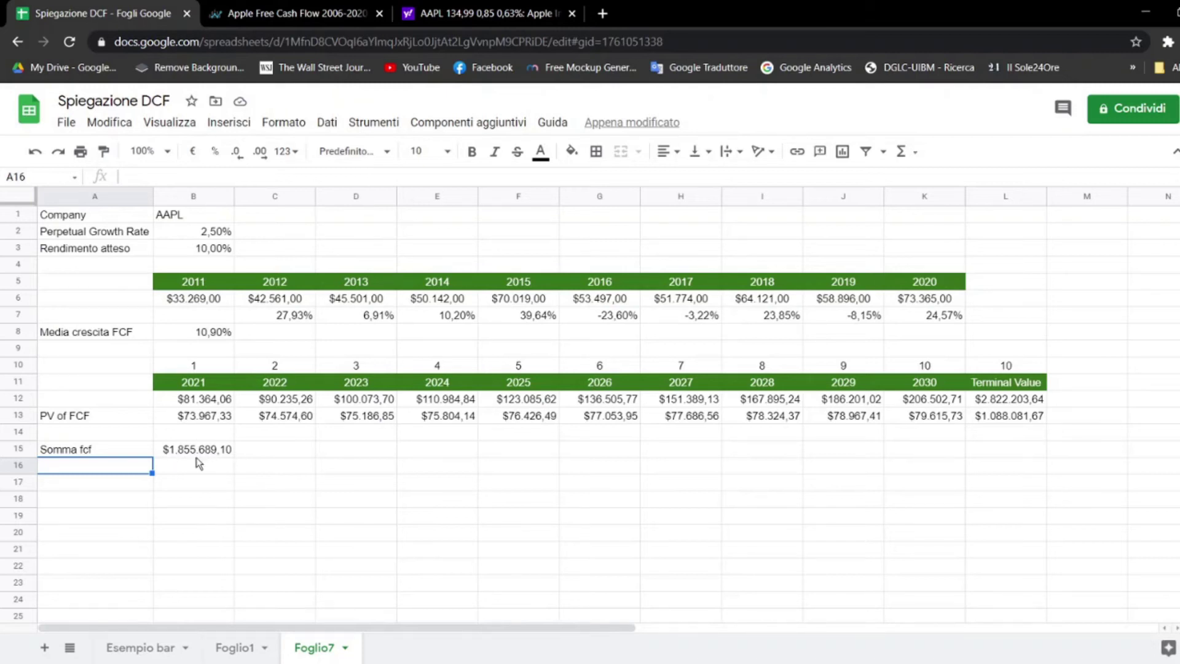
{"action": "type", "text": "Cash"}
{"action": "key", "text": "Return"}
{"action": "type", "text": "Debito"}
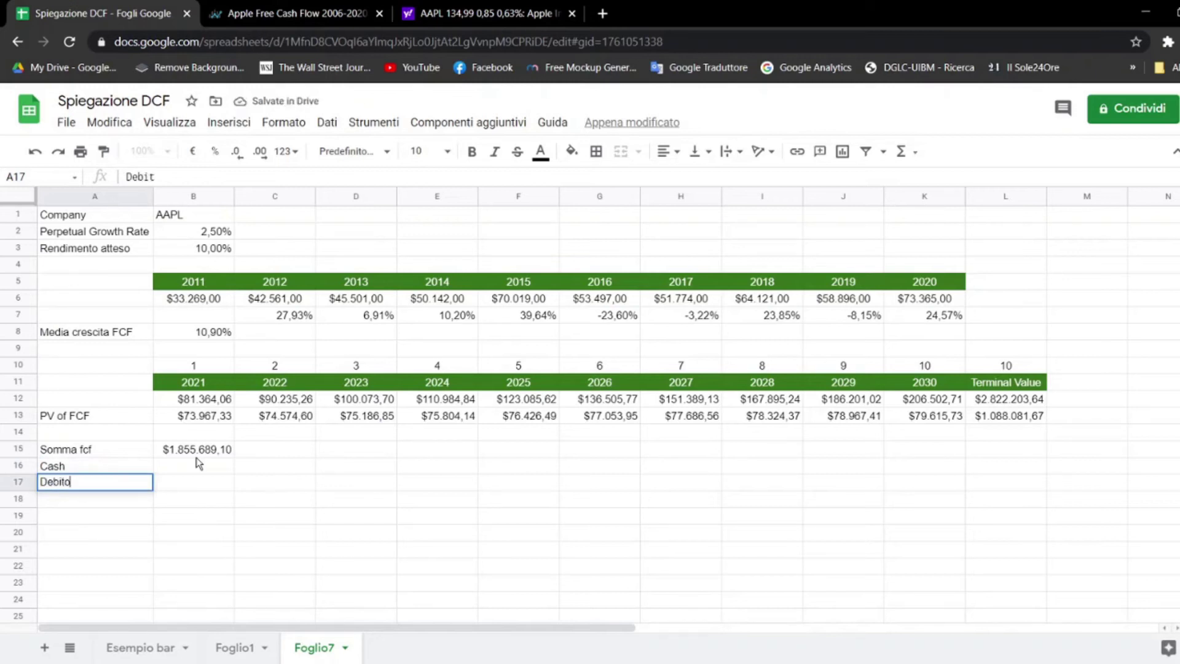
{"action": "key", "text": "Return"}
{"action": "left_click", "coordinate": [187, 454]}
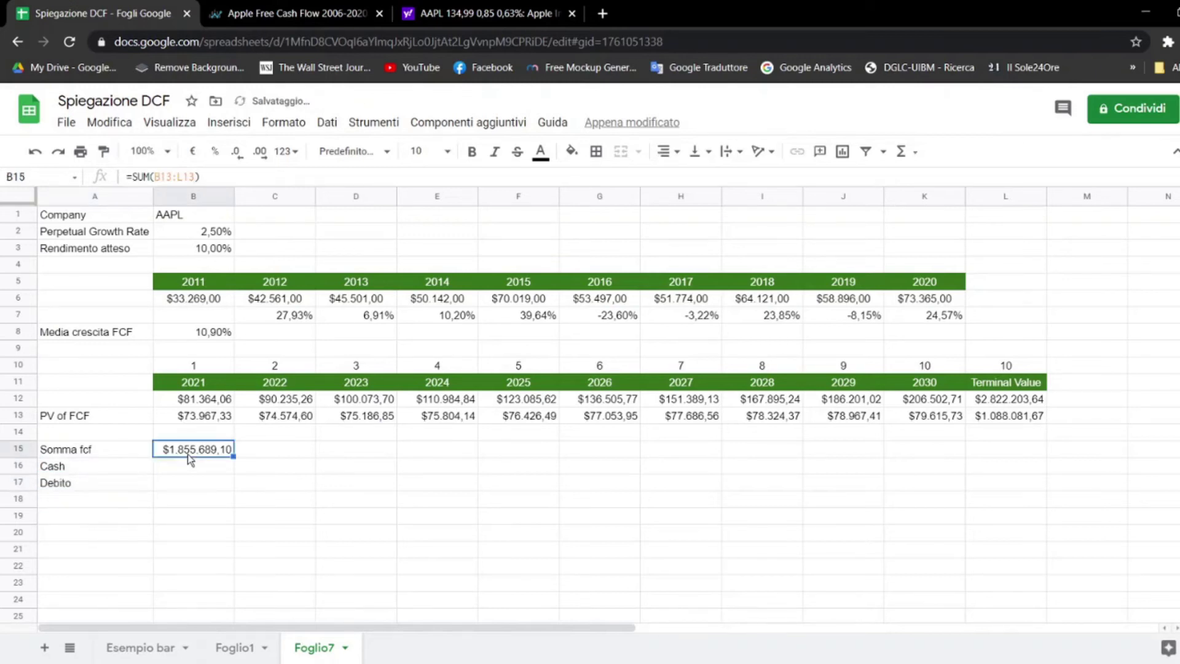
{"action": "left_click", "coordinate": [192, 471]}
{"action": "left_click", "coordinate": [527, 7]}
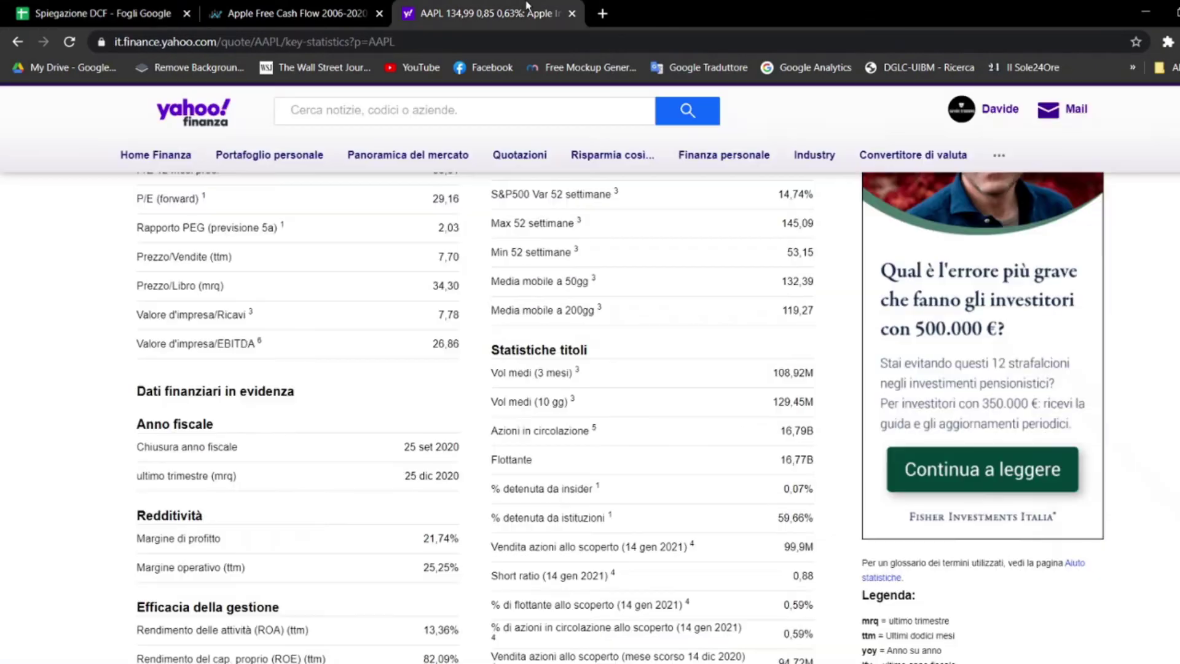
Step: Open Apple's Bilancio under Dati finanziari on Yahoo Finanza to read total cash 90.943.000
{"action": "scroll", "coordinate": [469, 190], "scroll_direction": "up", "scroll_amount": 7}
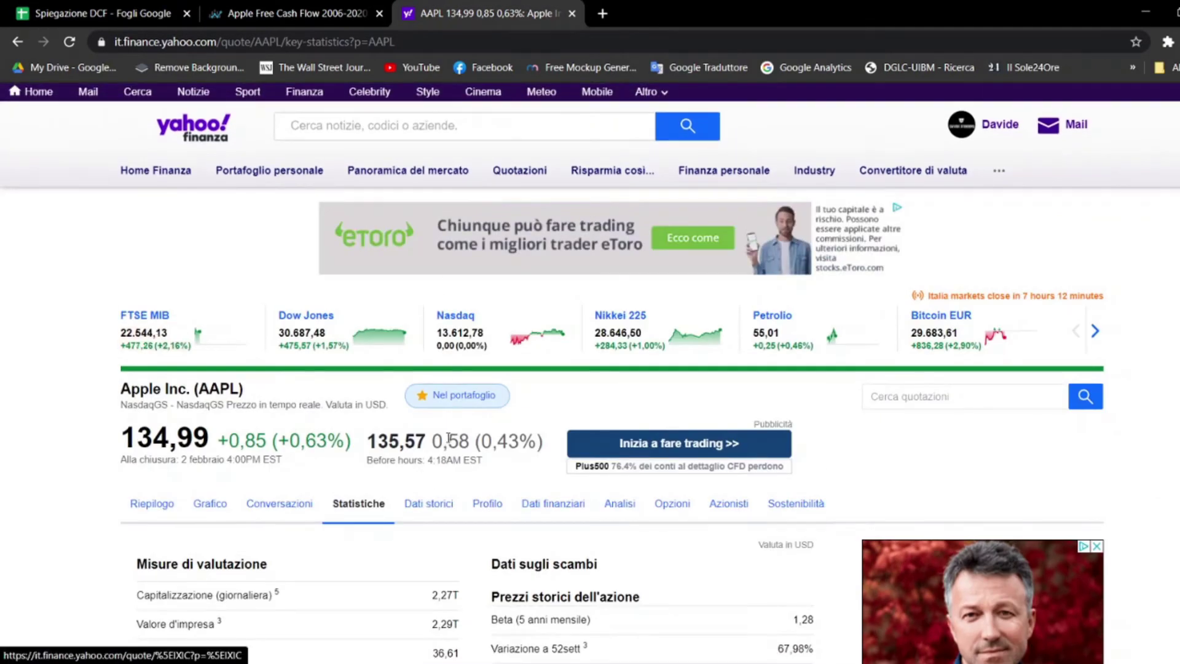
{"action": "scroll", "coordinate": [467, 492], "scroll_direction": "down", "scroll_amount": 1}
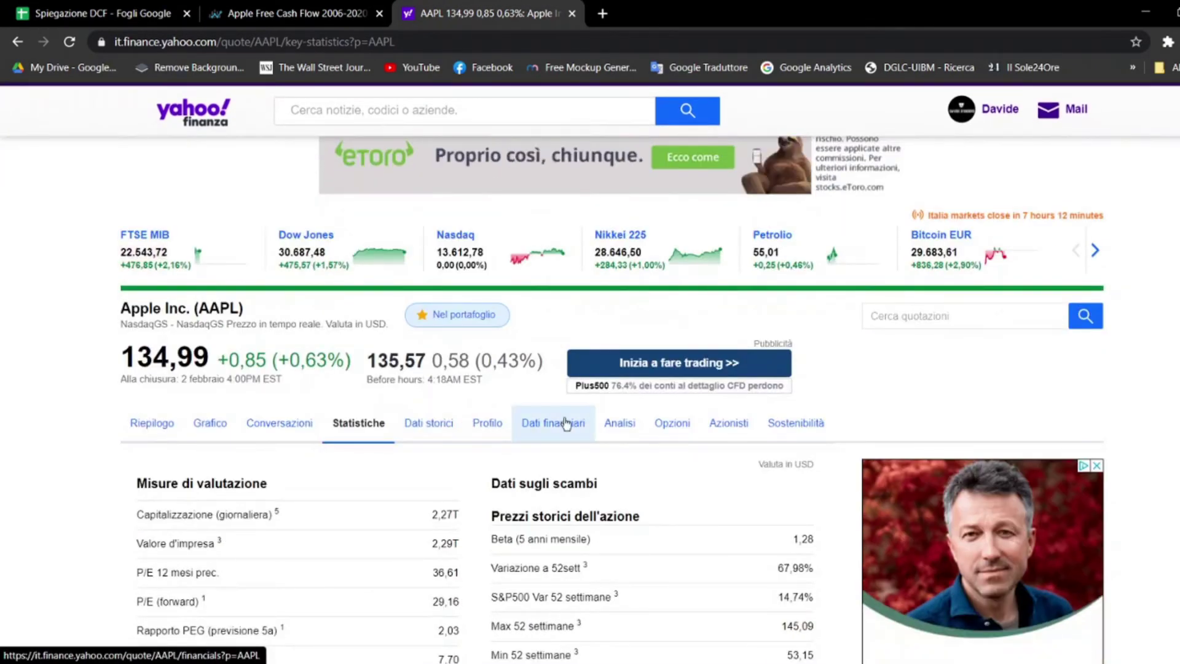
{"action": "left_click", "coordinate": [566, 423]}
{"action": "scroll", "coordinate": [492, 435], "scroll_direction": "down", "scroll_amount": 2}
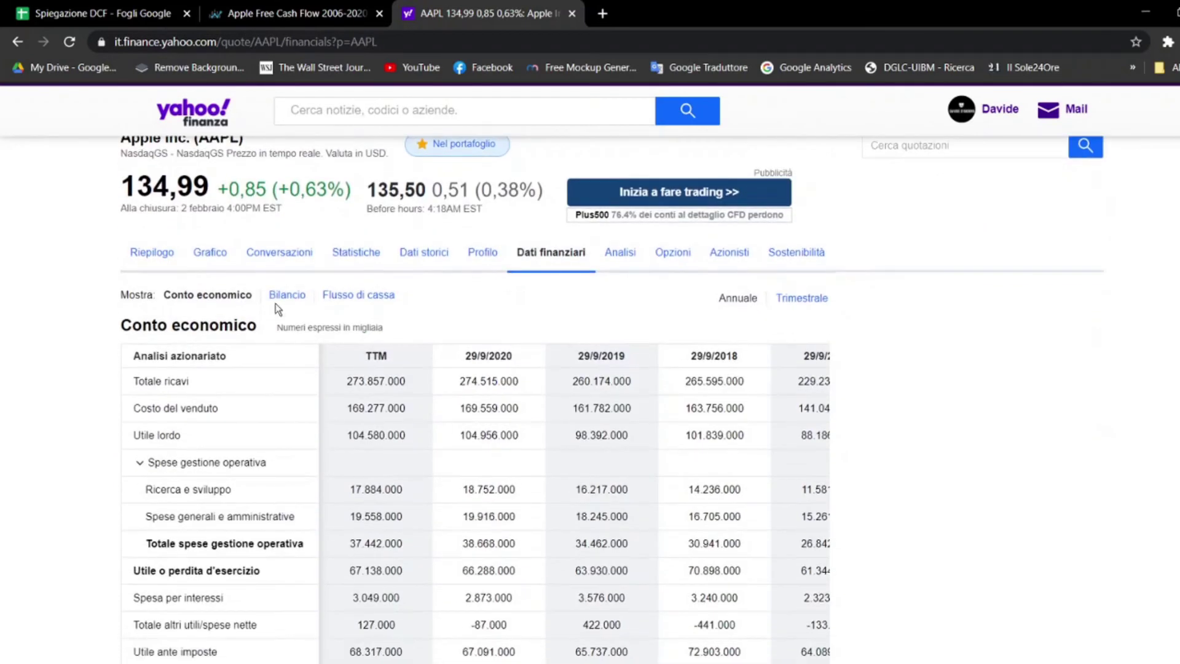
{"action": "left_click", "coordinate": [287, 298]}
{"action": "scroll", "coordinate": [289, 306], "scroll_direction": "down", "scroll_amount": 3}
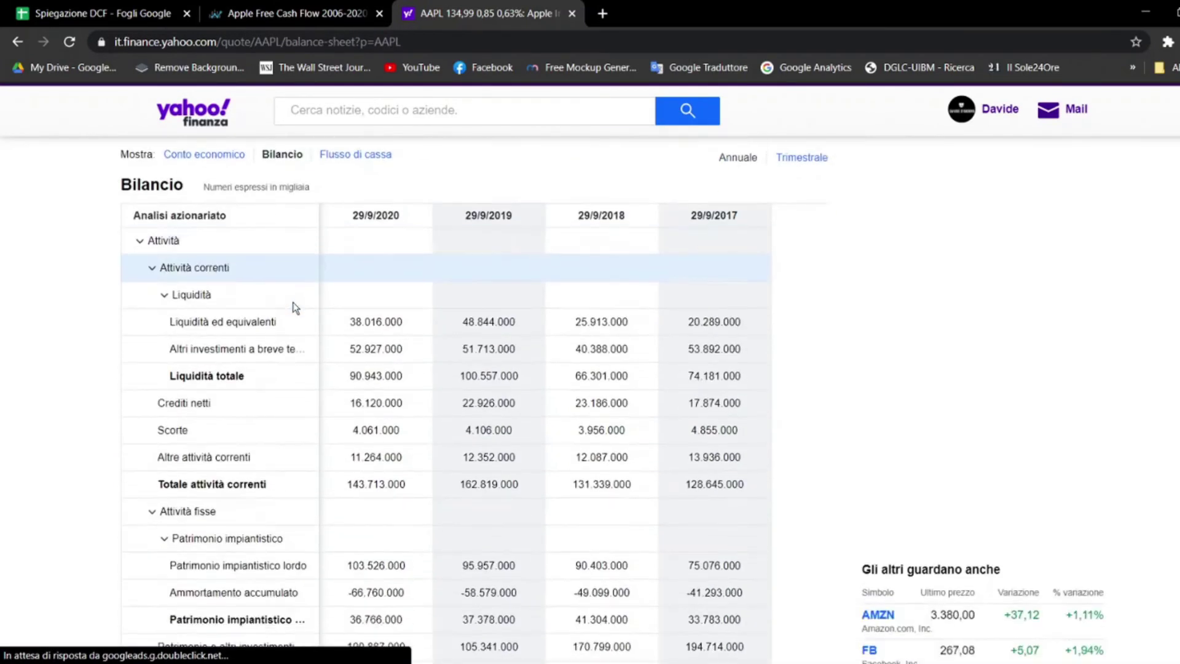
{"action": "left_click", "coordinate": [154, 7]}
Step: Enter 90943 as Cash in B16 and paint the Somma fcf currency format onto it ($90.943,00)
{"action": "type", "text": "909"}
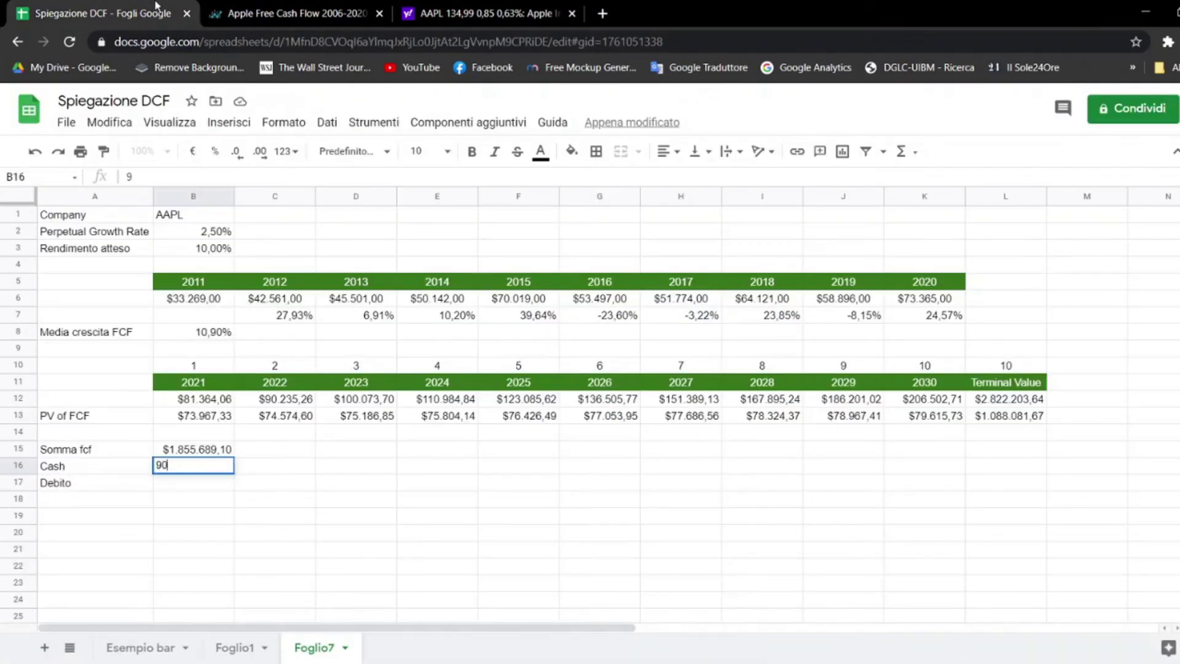
{"action": "type", "text": "43"}
{"action": "key", "text": "Return"}
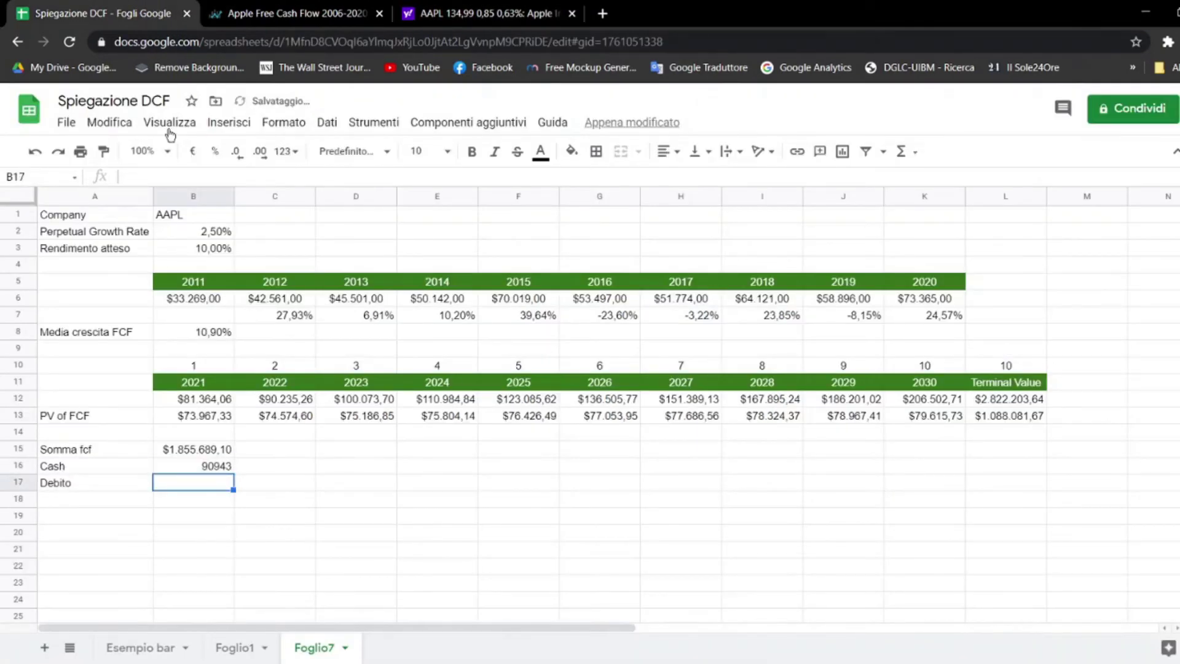
{"action": "left_click", "coordinate": [205, 466]}
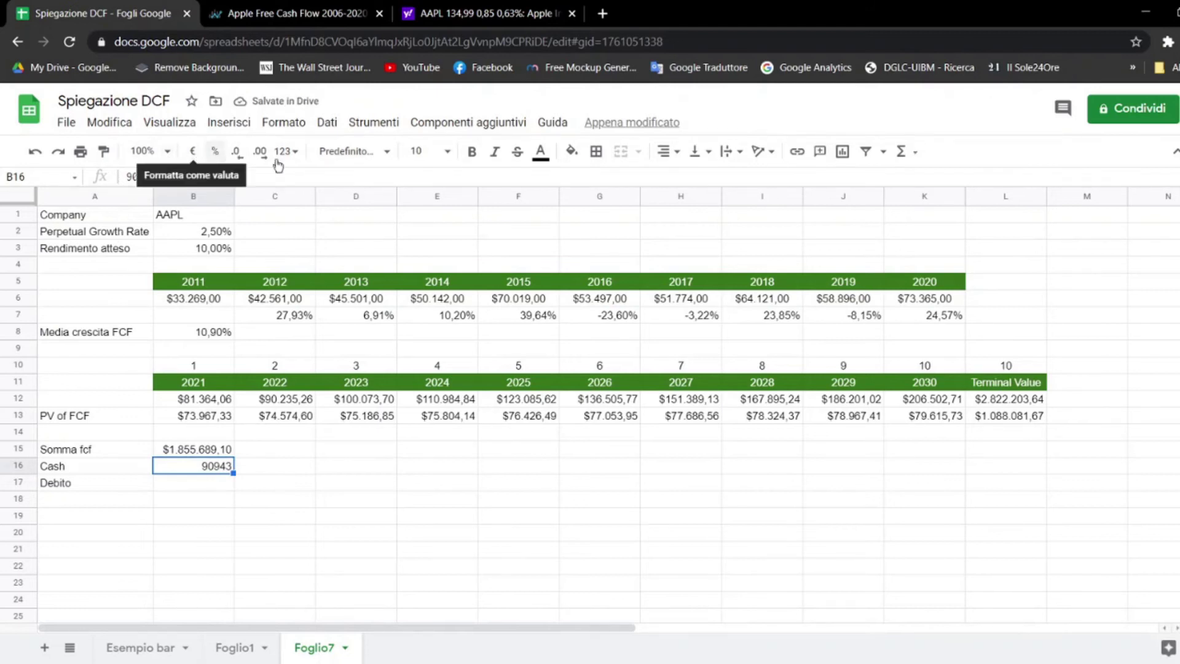
{"action": "left_click", "coordinate": [187, 449]}
{"action": "left_click", "coordinate": [103, 151]}
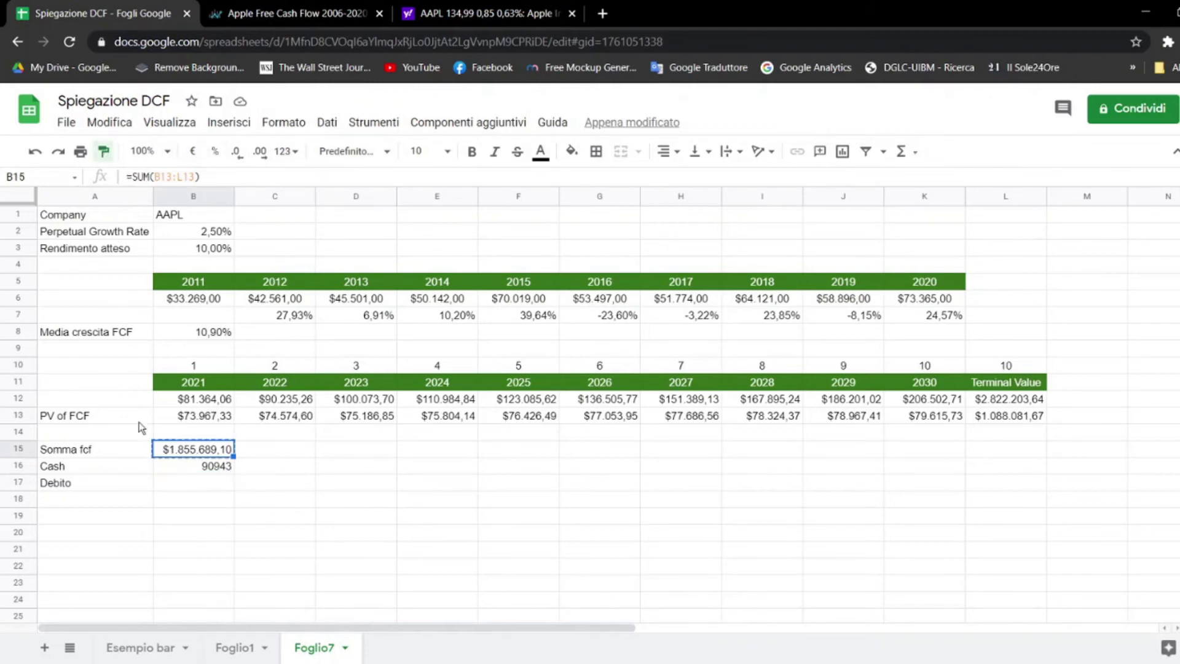
{"action": "left_click", "coordinate": [193, 469]}
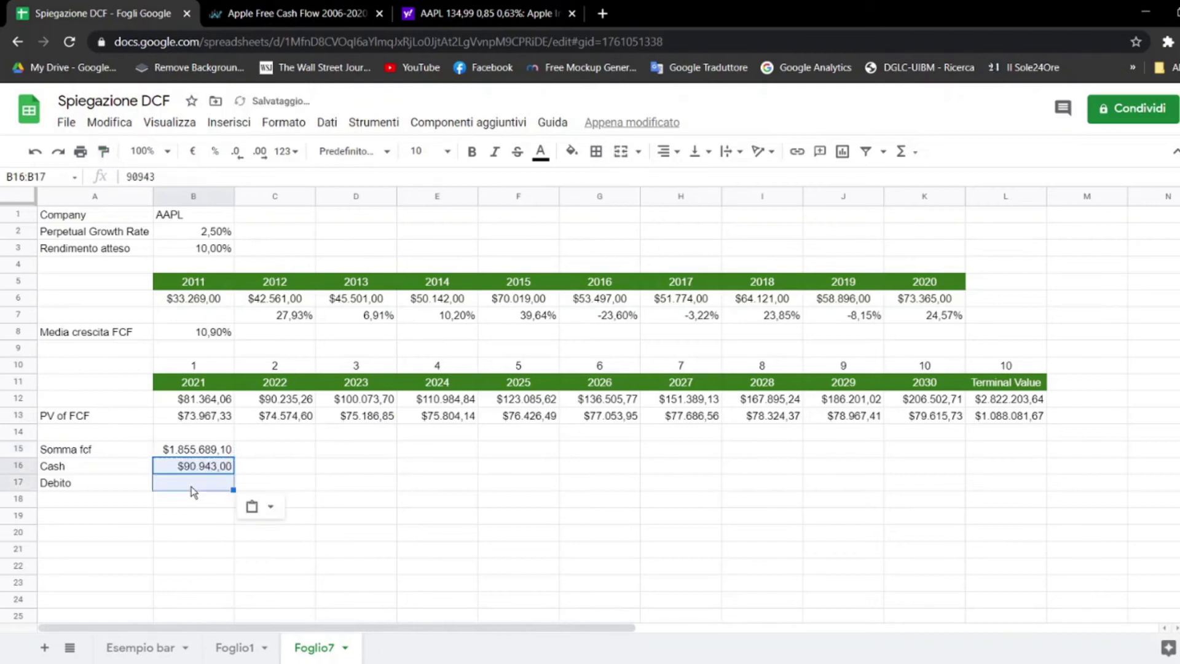
{"action": "left_click", "coordinate": [175, 479]}
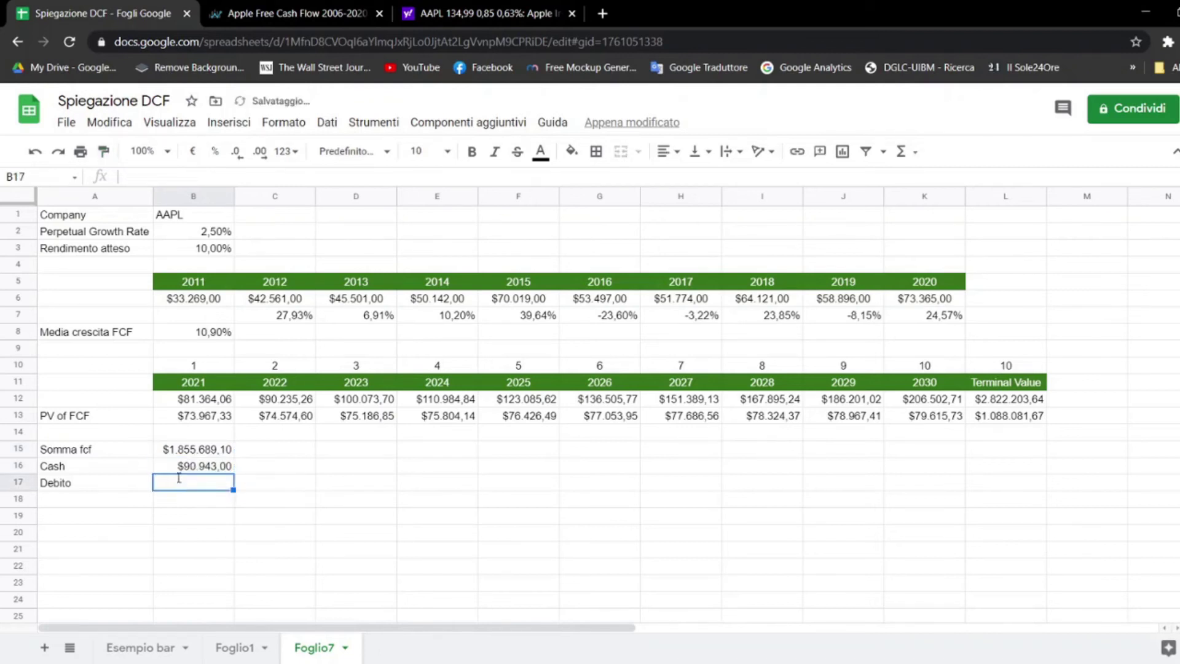
{"action": "type", "text": "="}
{"action": "left_click", "coordinate": [483, 13]}
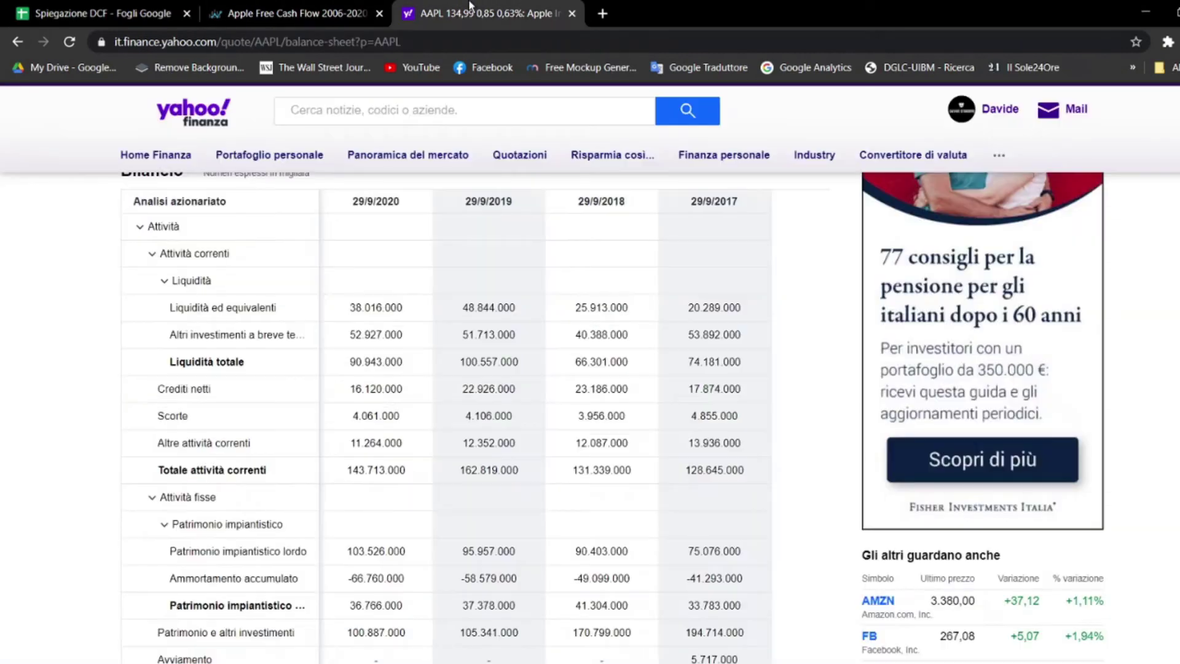
Step: Find Apple's current debt of 13.769.000 on the balance sheet and start entering 13769+ beside Debito
{"action": "scroll", "coordinate": [423, 418], "scroll_direction": "down", "scroll_amount": 4}
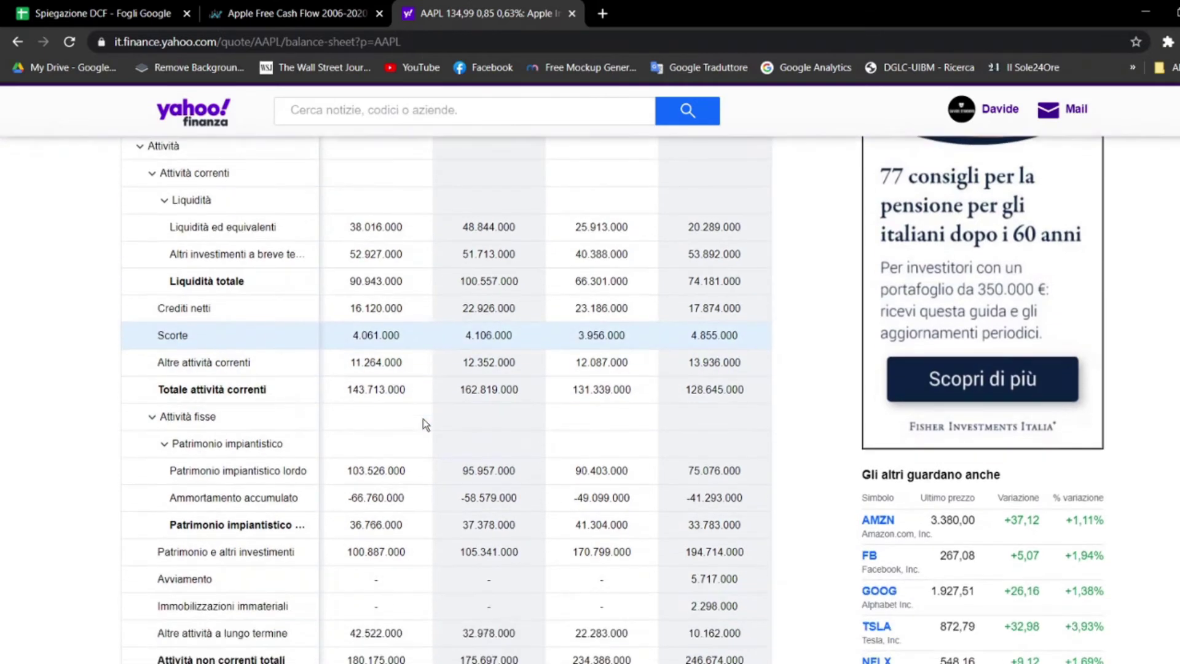
{"action": "scroll", "coordinate": [422, 418], "scroll_direction": "down", "scroll_amount": 1}
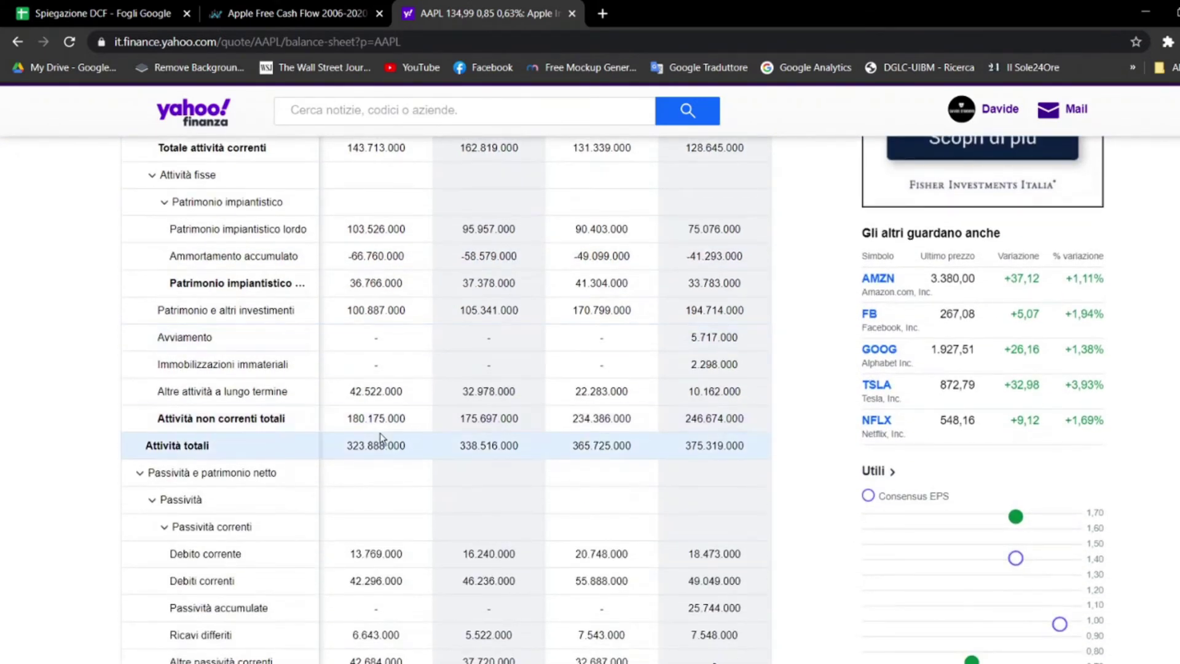
{"action": "scroll", "coordinate": [380, 433], "scroll_direction": "down", "scroll_amount": 1}
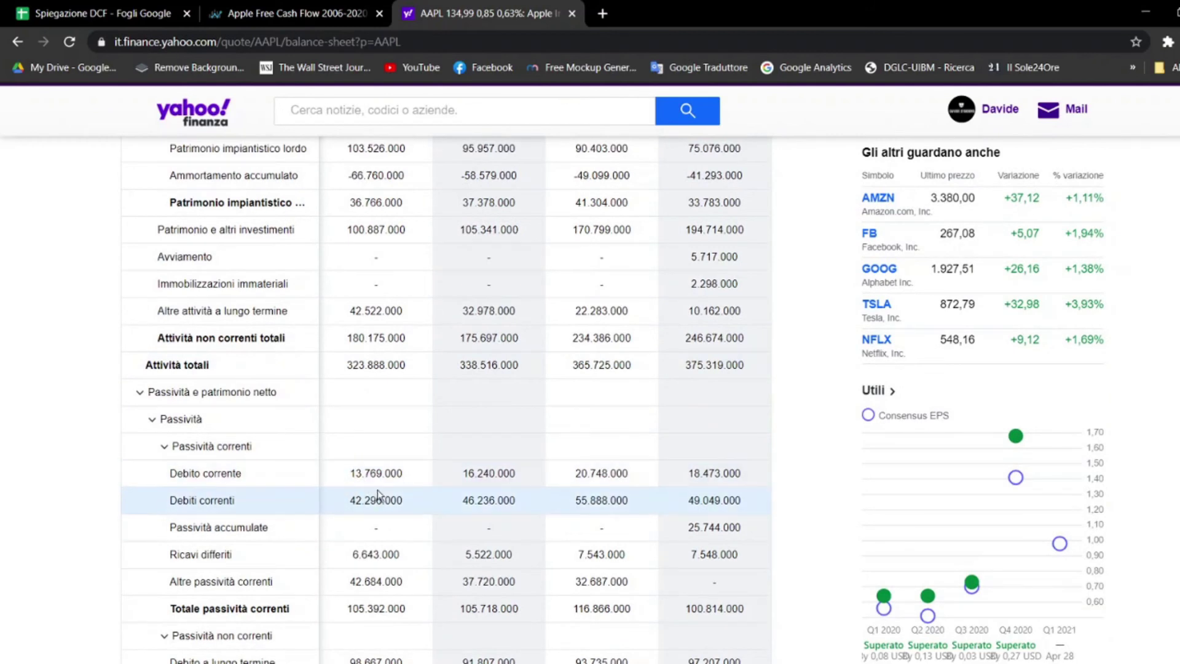
{"action": "left_click", "coordinate": [157, 11]}
{"action": "type", "text": "1"}
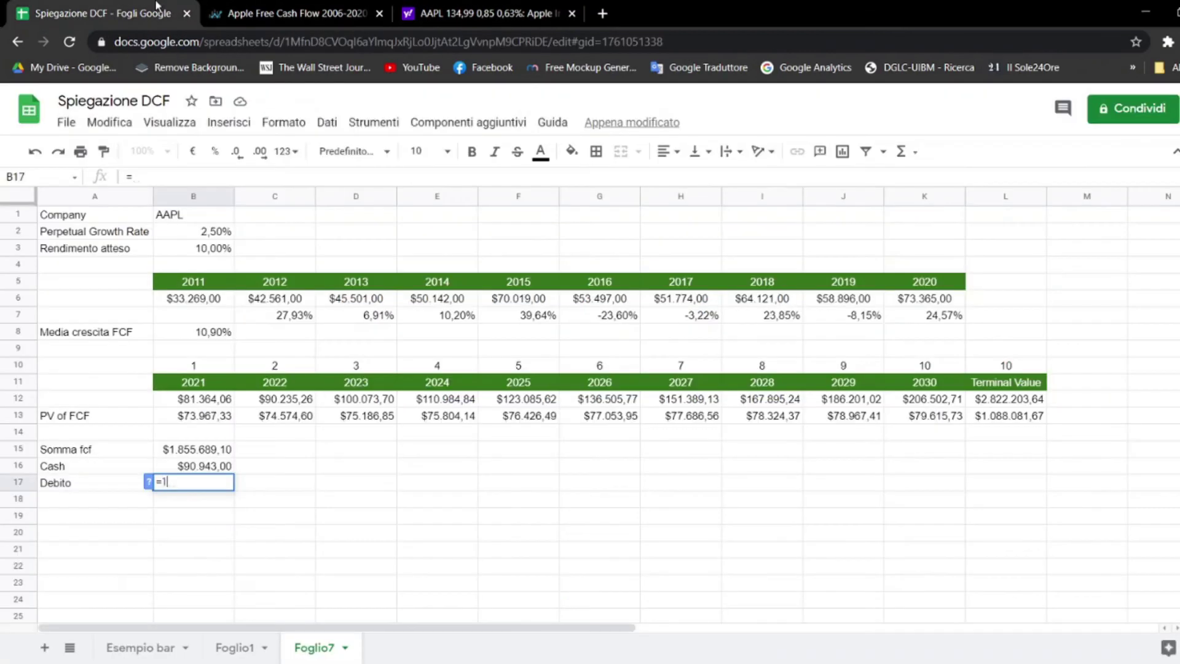
{"action": "type", "text": "3769+"}
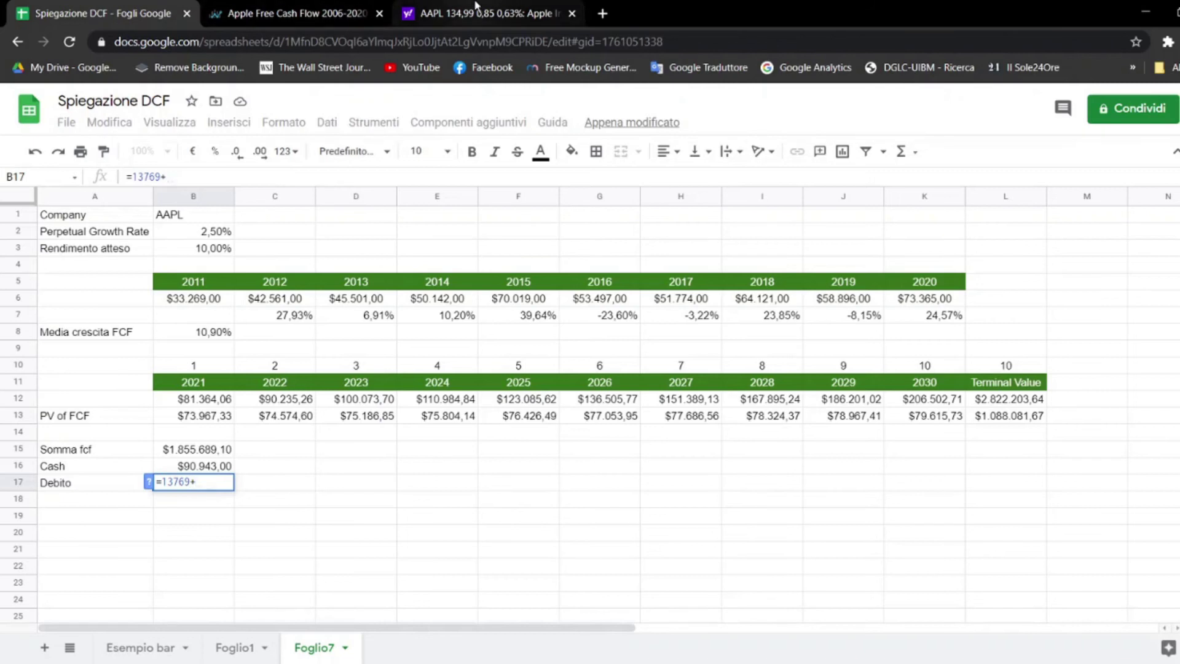
Step: Finish Debito as current plus long-term debt (13769+98667), totalling $112.436,00
{"action": "left_click", "coordinate": [476, 6]}
{"action": "scroll", "coordinate": [335, 455], "scroll_direction": "down", "scroll_amount": 1}
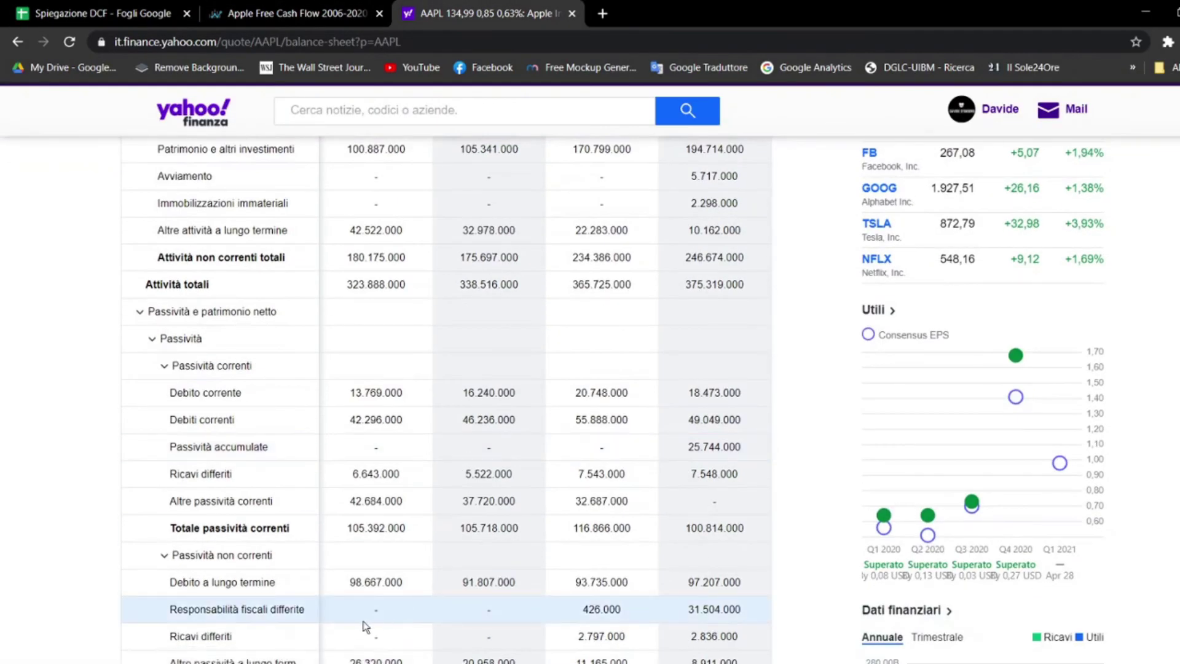
{"action": "left_click", "coordinate": [164, 6]}
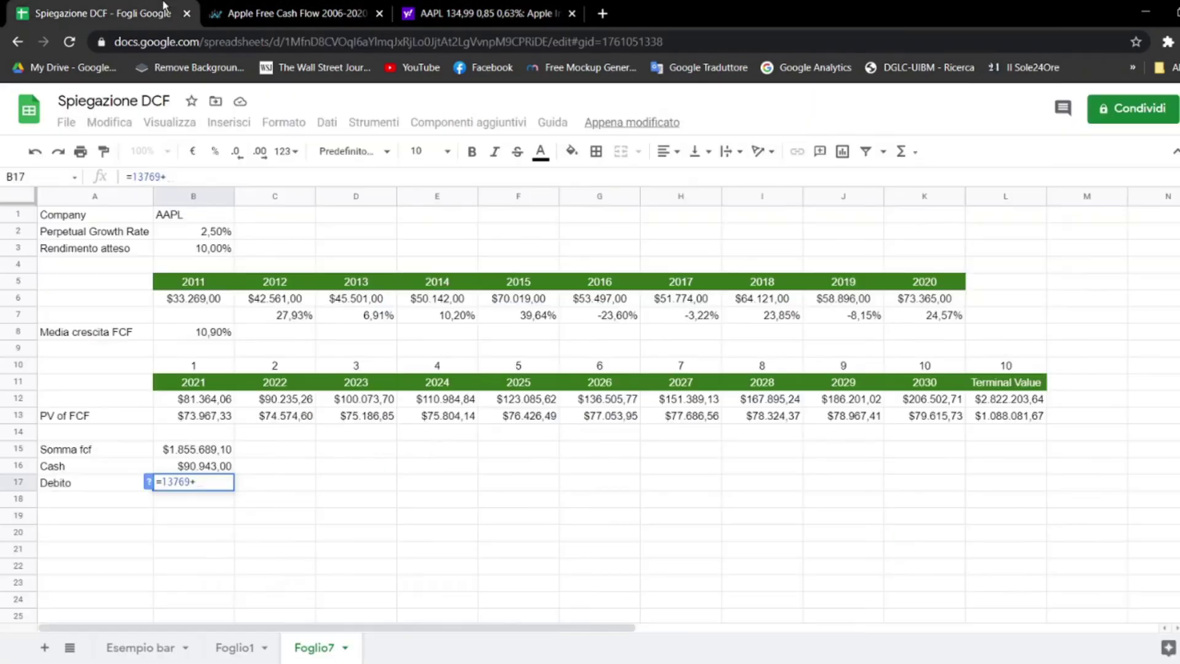
{"action": "type", "text": "98667"}
{"action": "key", "text": "Return"}
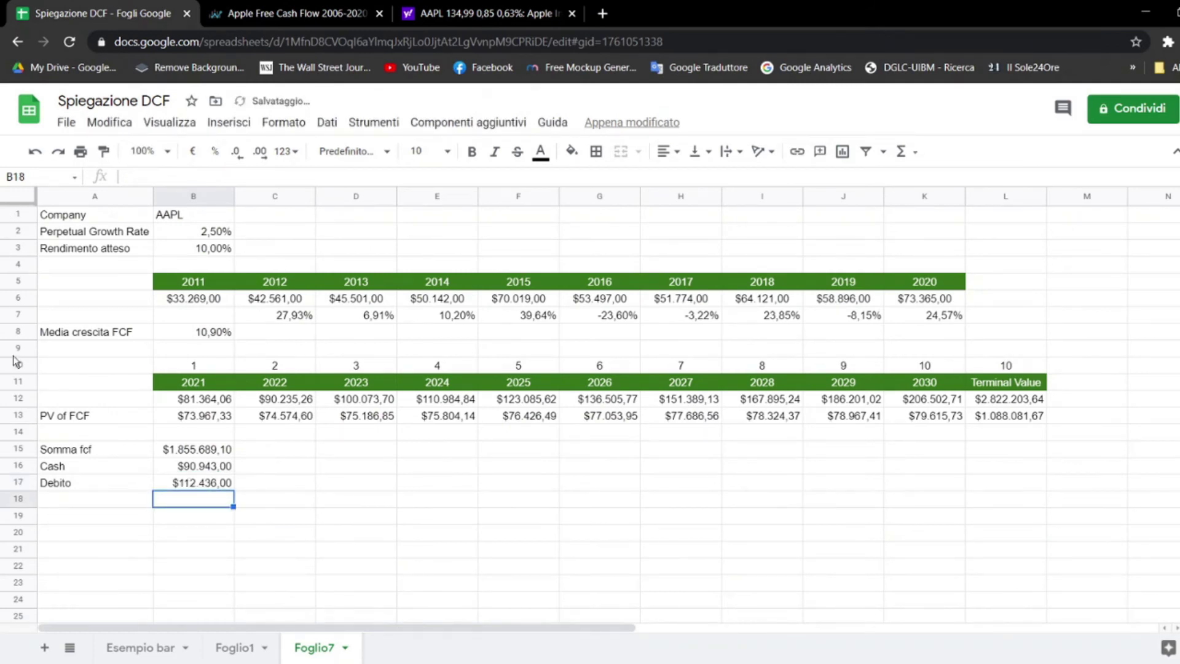
{"action": "left_click", "coordinate": [69, 502]}
Step: Add an Equity value row with =B15+B16-B17, giving $1.834.196,10
{"action": "type", "text": "Equity value"}
{"action": "key", "text": "Return"}
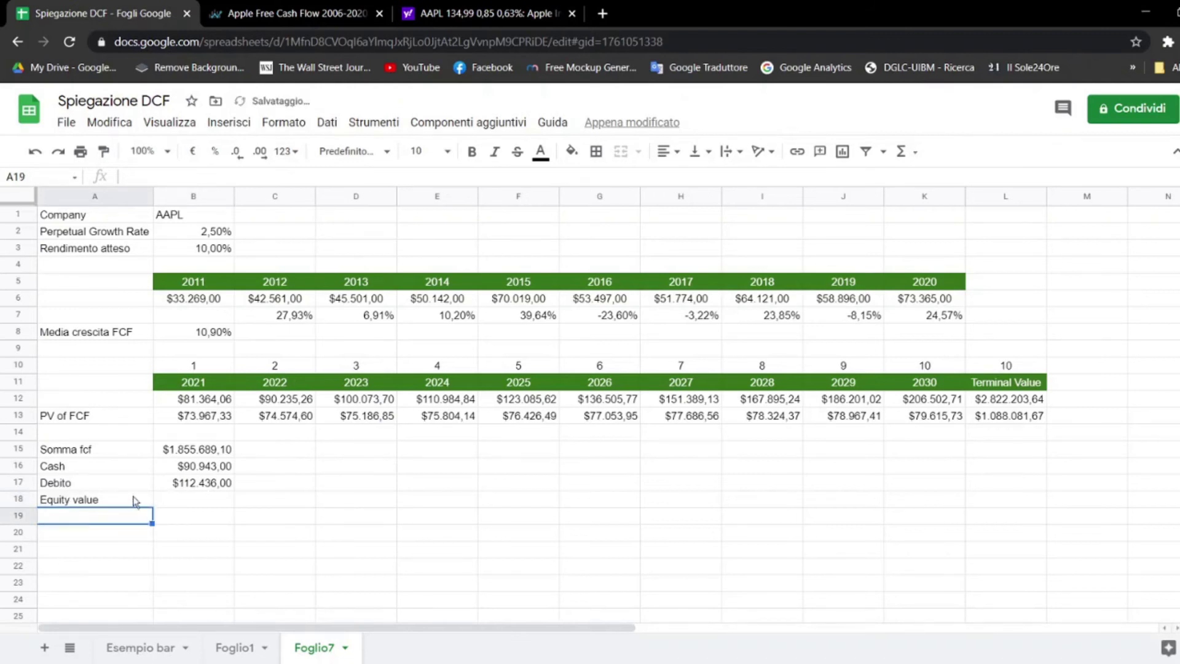
{"action": "left_click", "coordinate": [215, 501]}
{"action": "type", "text": "="}
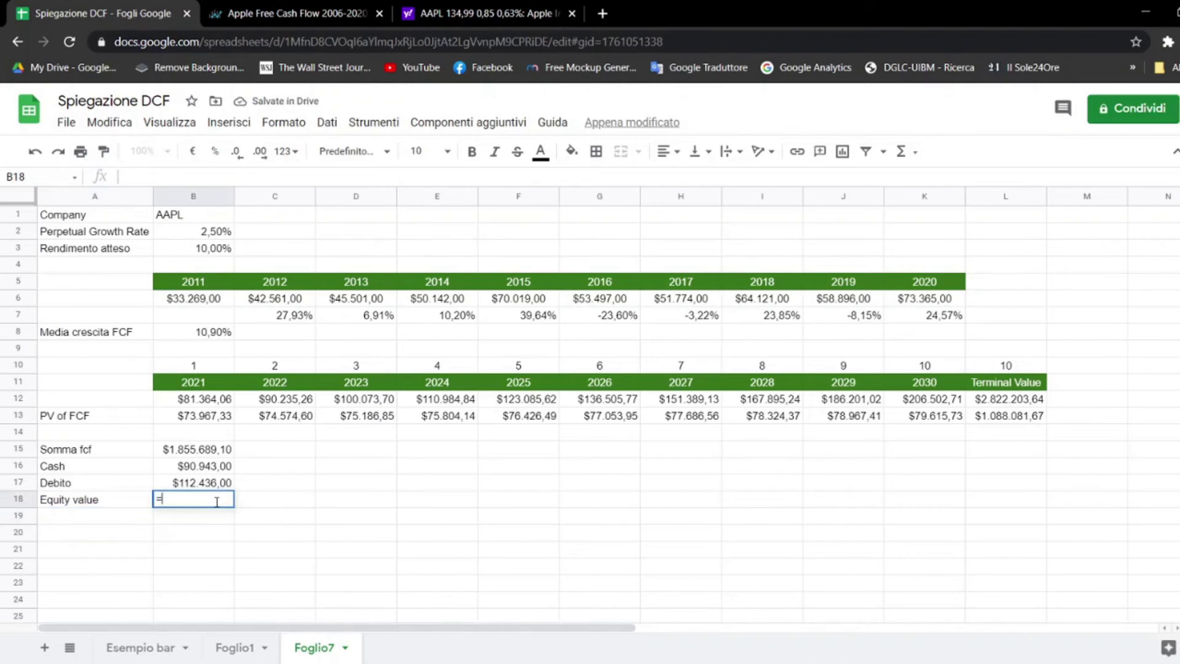
{"action": "left_click", "coordinate": [223, 455]}
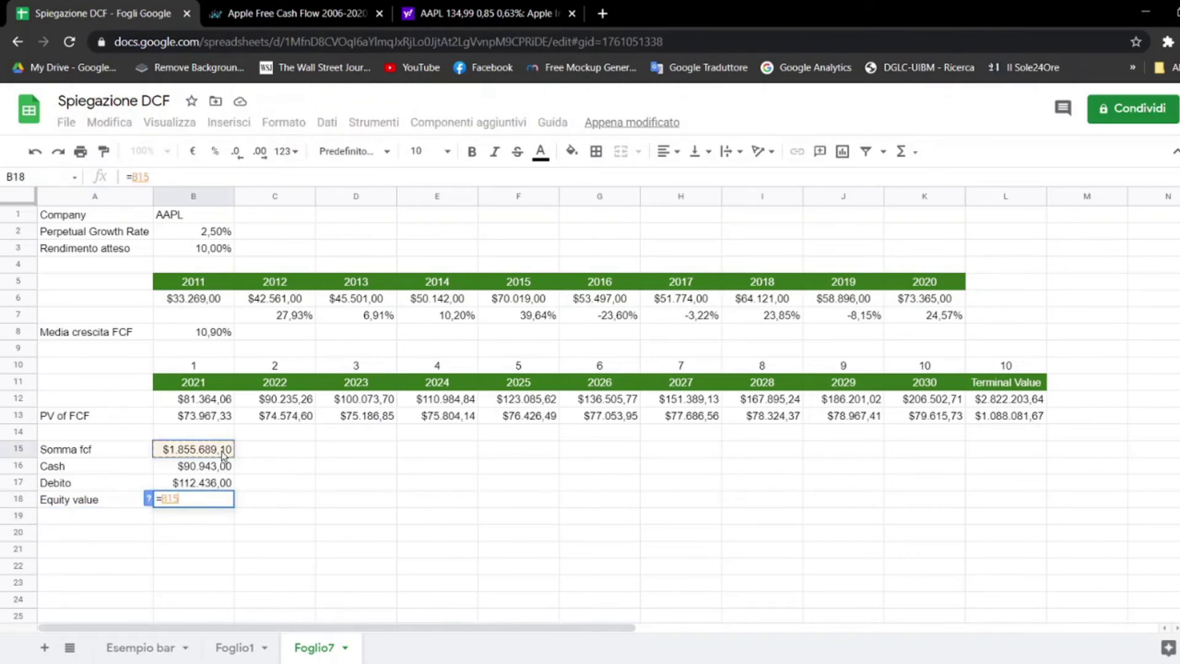
{"action": "type", "text": "+"}
{"action": "left_click", "coordinate": [203, 472]}
{"action": "type", "text": "-"}
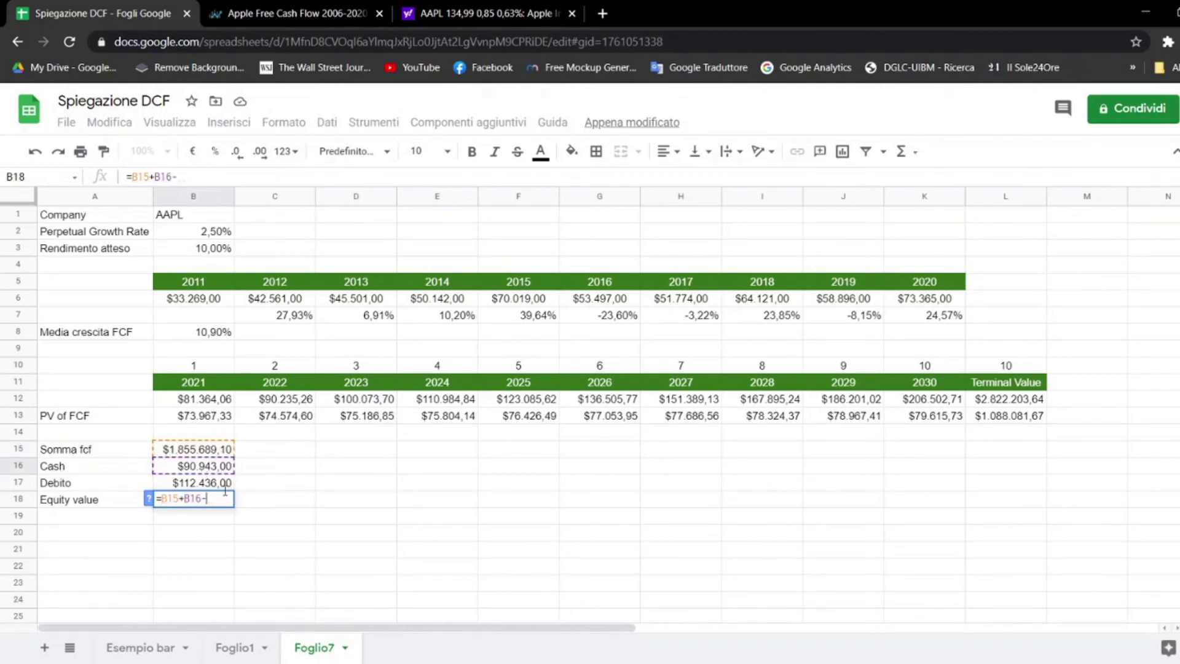
{"action": "left_click", "coordinate": [220, 486]}
{"action": "key", "text": "Return"}
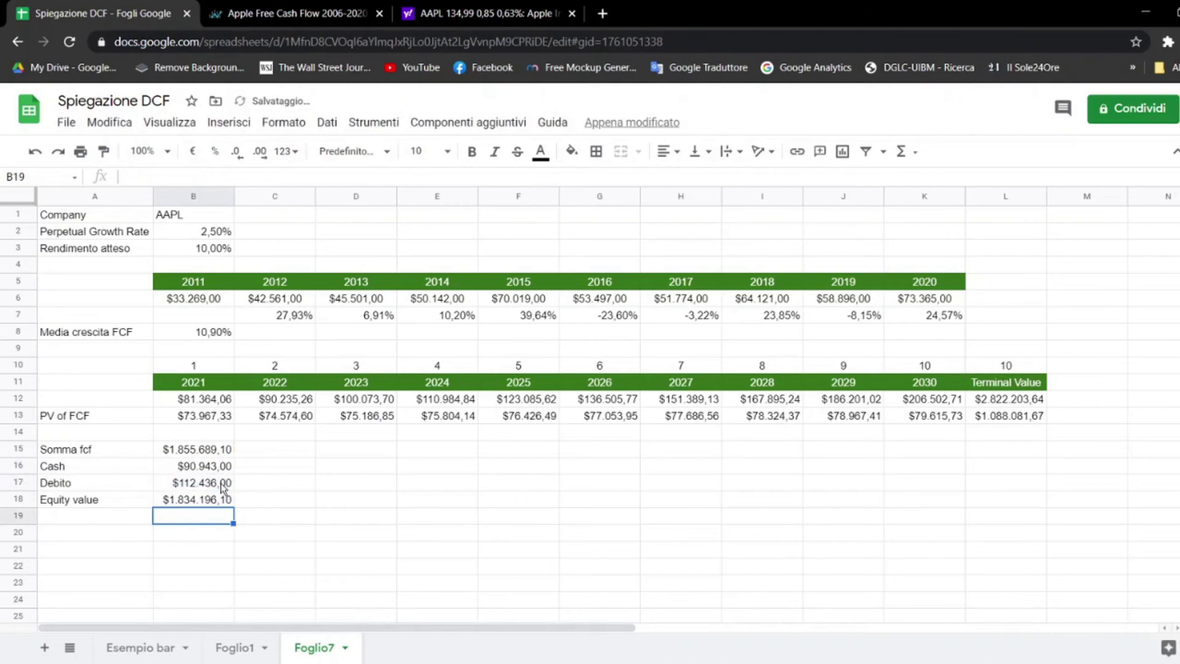
Step: Start the 'Azioni in circolazione' label in A19 below Equity value
{"action": "left_click", "coordinate": [210, 501]}
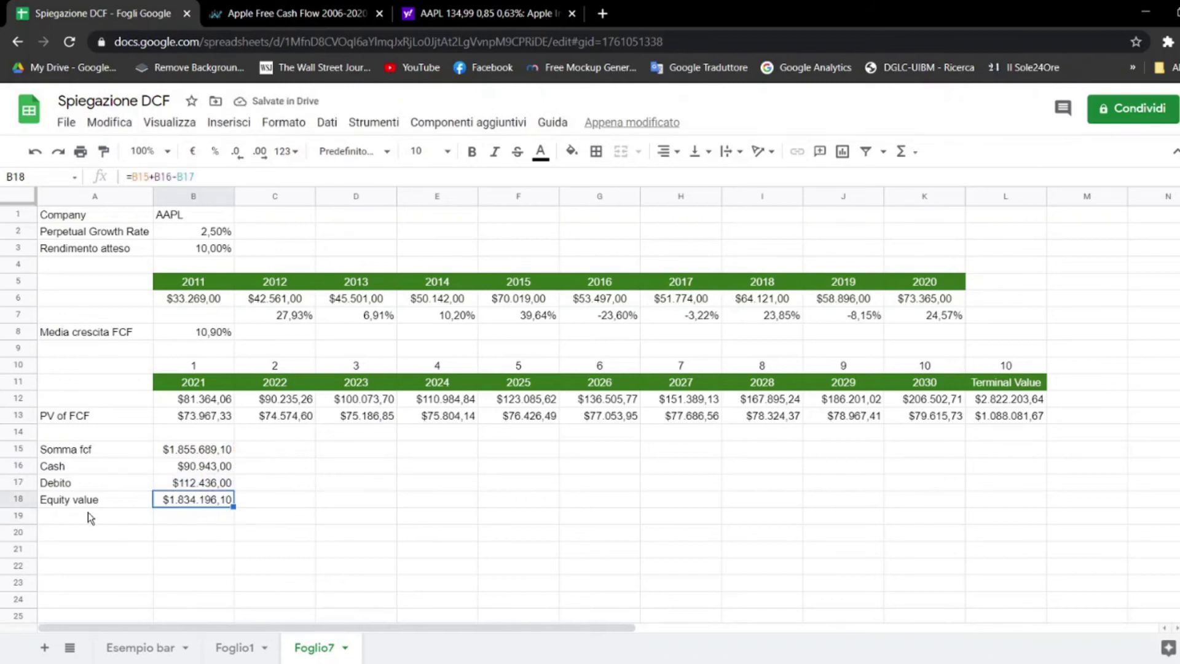
{"action": "left_click", "coordinate": [86, 520]}
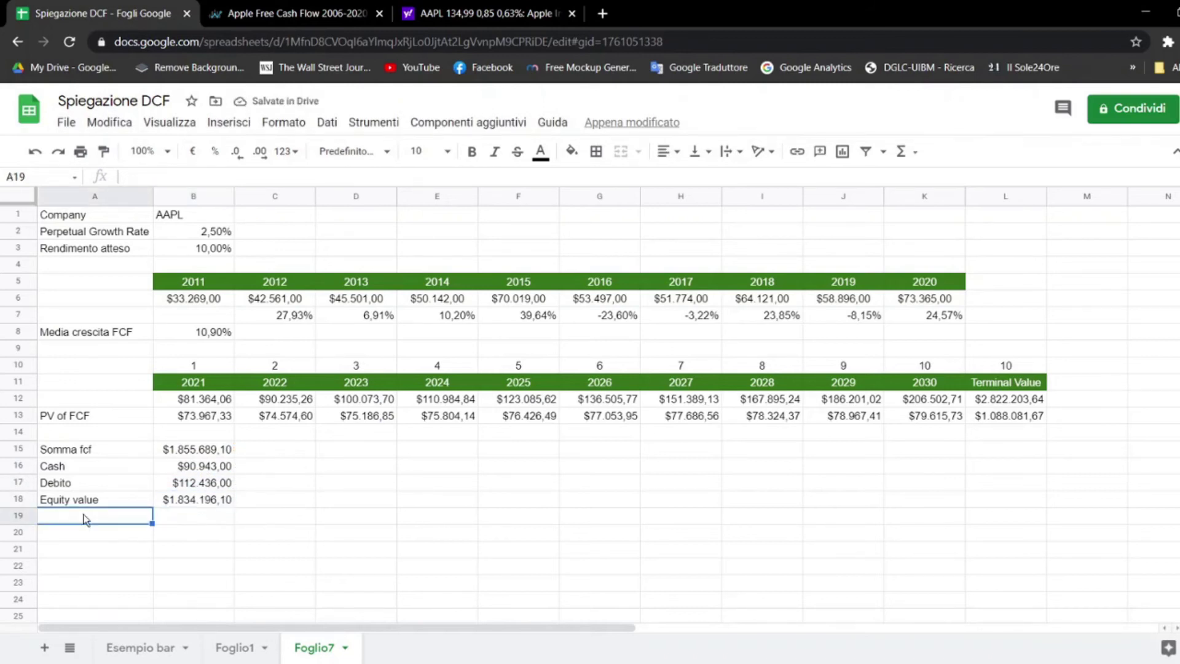
{"action": "type", "text": "Azioni"}
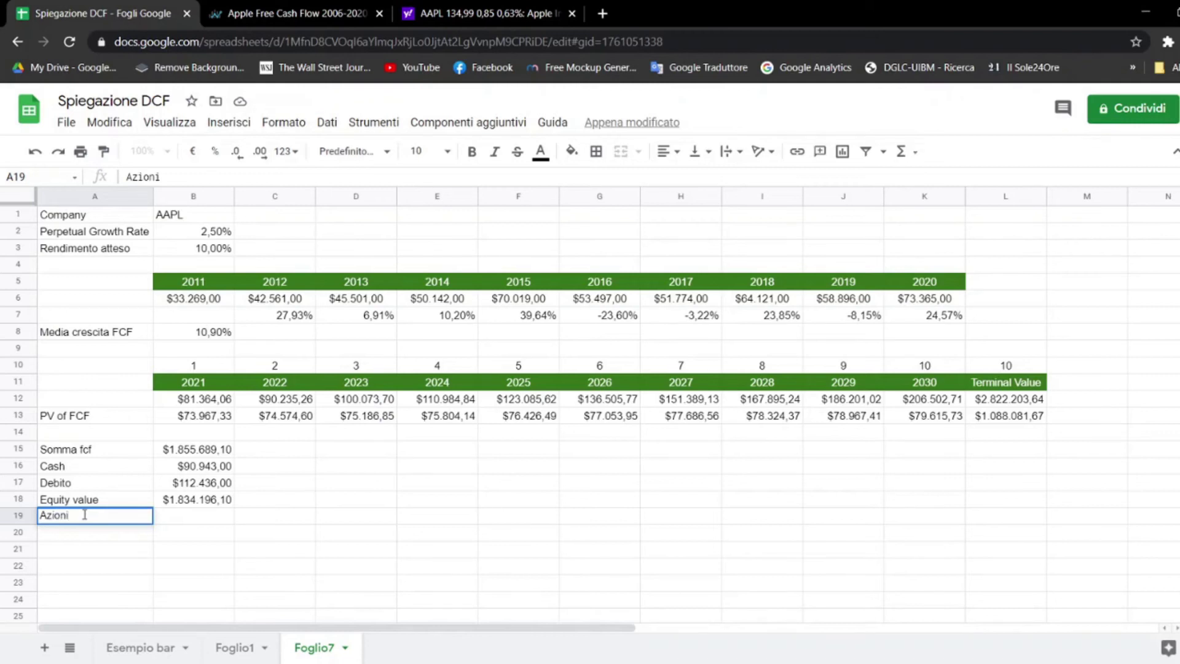
{"action": "type", "text": " in circolazione"}
Step: Confirm the Azioni in circolazione label and find Apple's 16,79B shares outstanding on Yahoo statistics
{"action": "key", "text": "Return"}
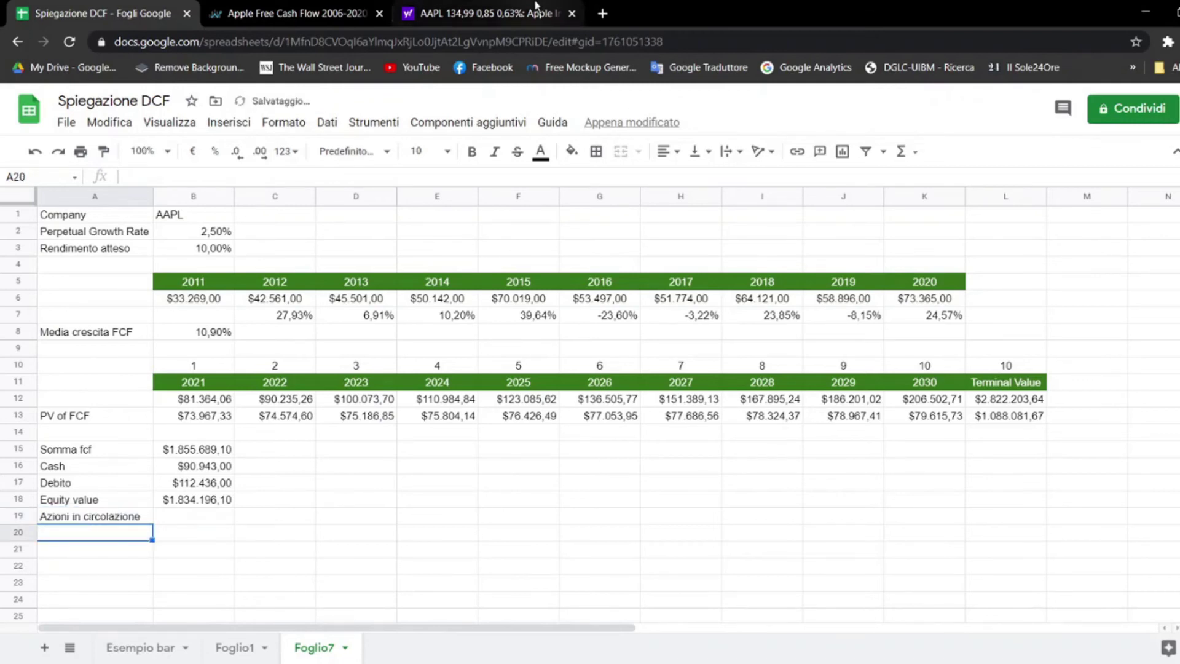
{"action": "left_click", "coordinate": [533, 18]}
{"action": "scroll", "coordinate": [632, 330], "scroll_direction": "up", "scroll_amount": 2}
{"action": "scroll", "coordinate": [654, 331], "scroll_direction": "up", "scroll_amount": 5}
{"action": "scroll", "coordinate": [584, 329], "scroll_direction": "up", "scroll_amount": 5}
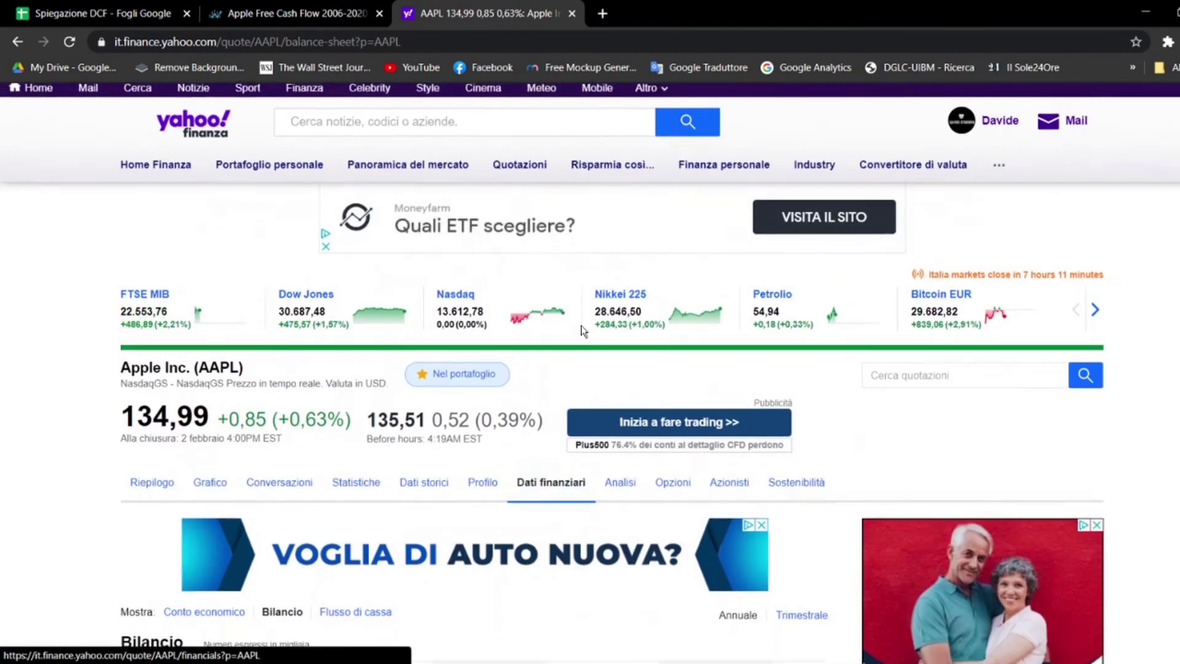
{"action": "scroll", "coordinate": [420, 392], "scroll_direction": "down", "scroll_amount": 1}
{"action": "left_click", "coordinate": [357, 413]}
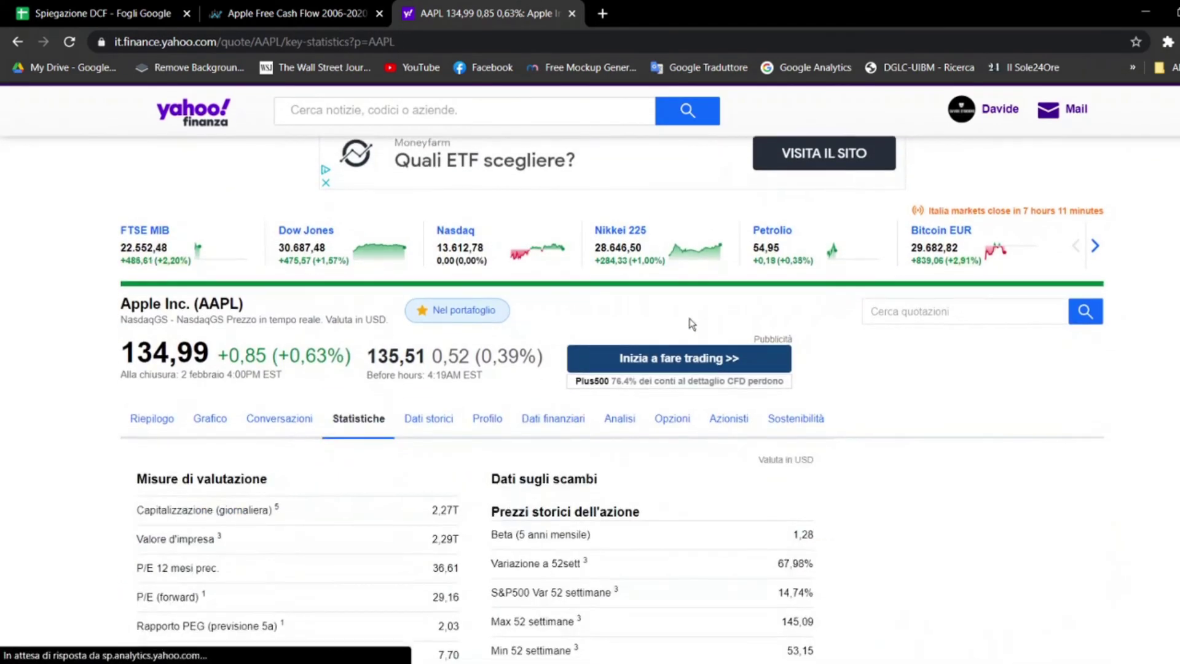
{"action": "scroll", "coordinate": [695, 315], "scroll_direction": "down", "scroll_amount": 4}
{"action": "scroll", "coordinate": [696, 315], "scroll_direction": "down", "scroll_amount": 1}
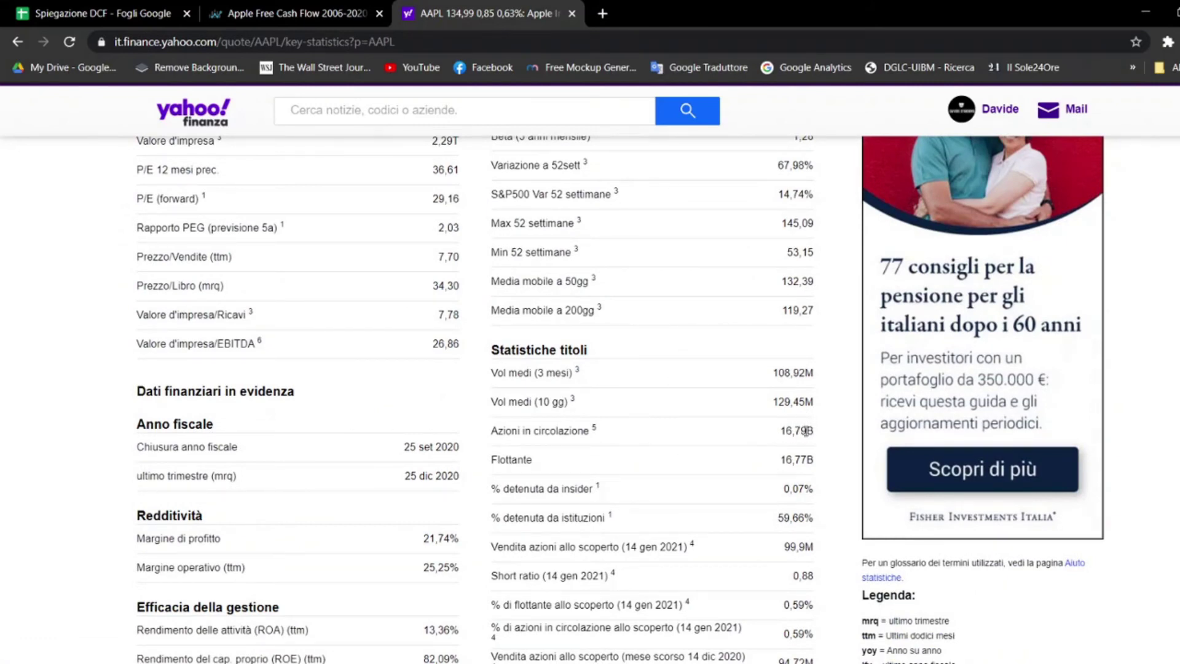
{"action": "left_click", "coordinate": [147, 7]}
Step: Enter 16790 shares outstanding beside Azioni in circolazione, fixing an entry in the wrong cell
{"action": "type", "text": "167\\"}
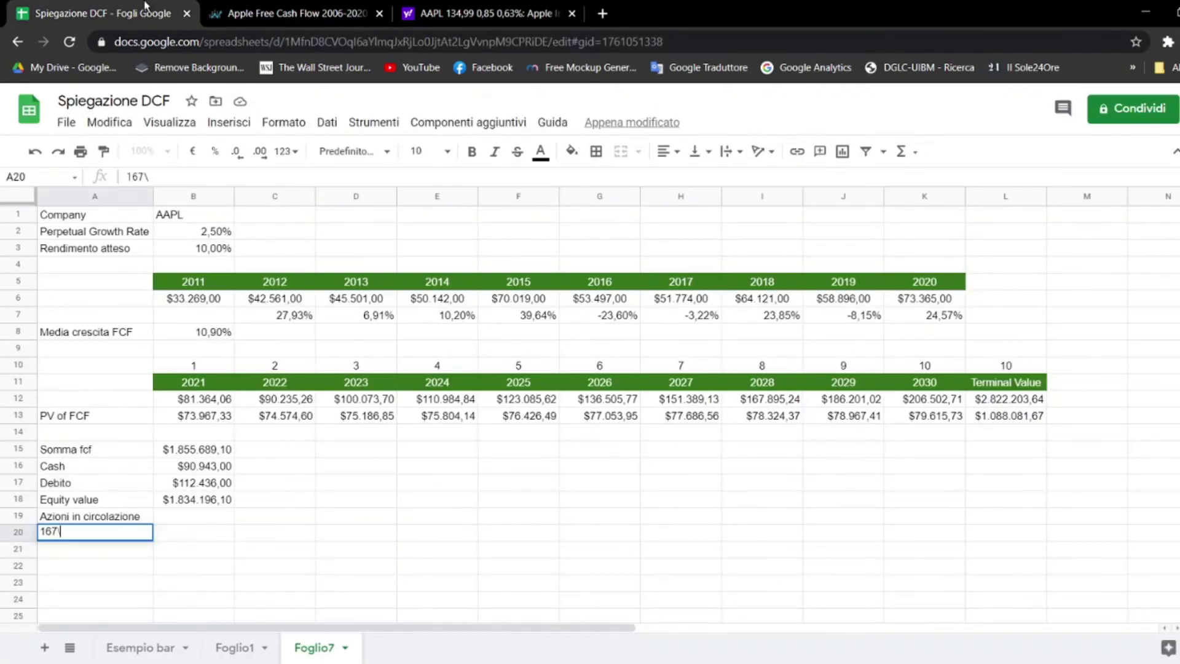
{"action": "key", "text": "Escape"}
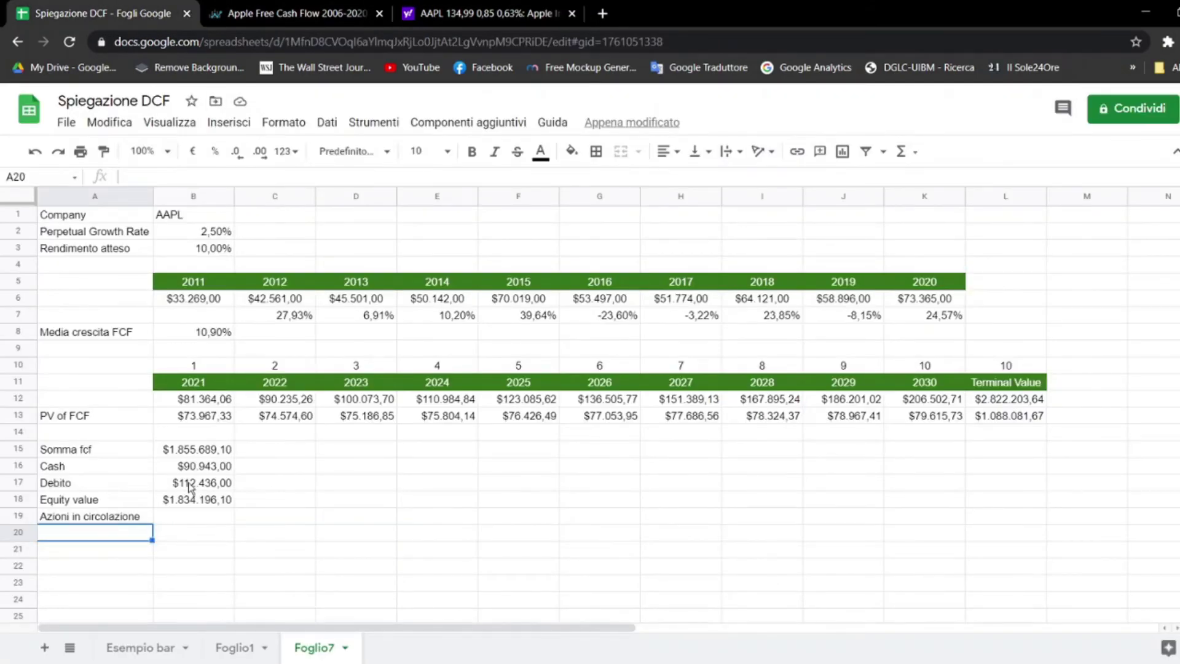
{"action": "left_click", "coordinate": [198, 515]}
{"action": "type", "text": "16790"}
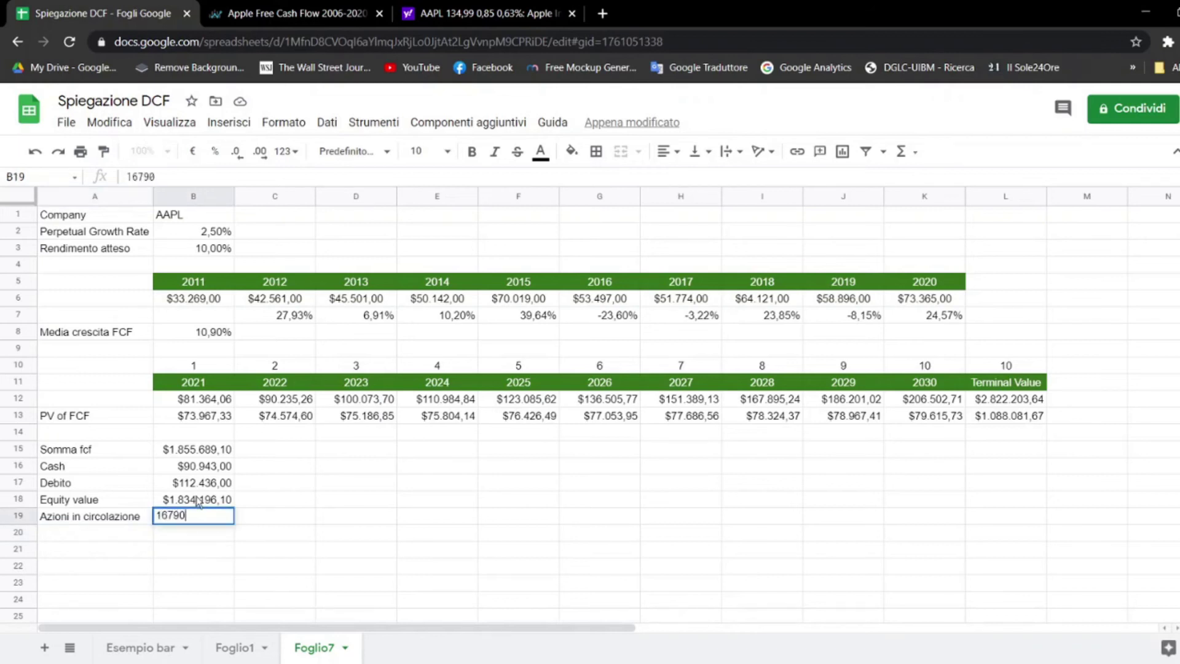
{"action": "key", "text": "Return"}
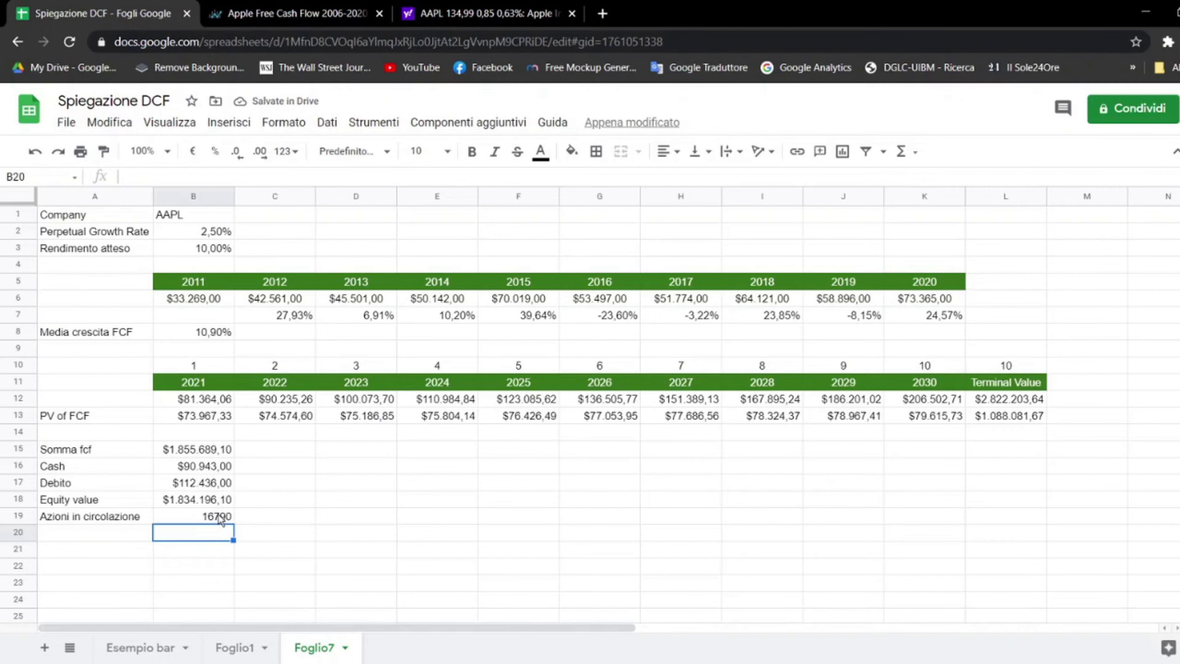
{"action": "left_click", "coordinate": [217, 518]}
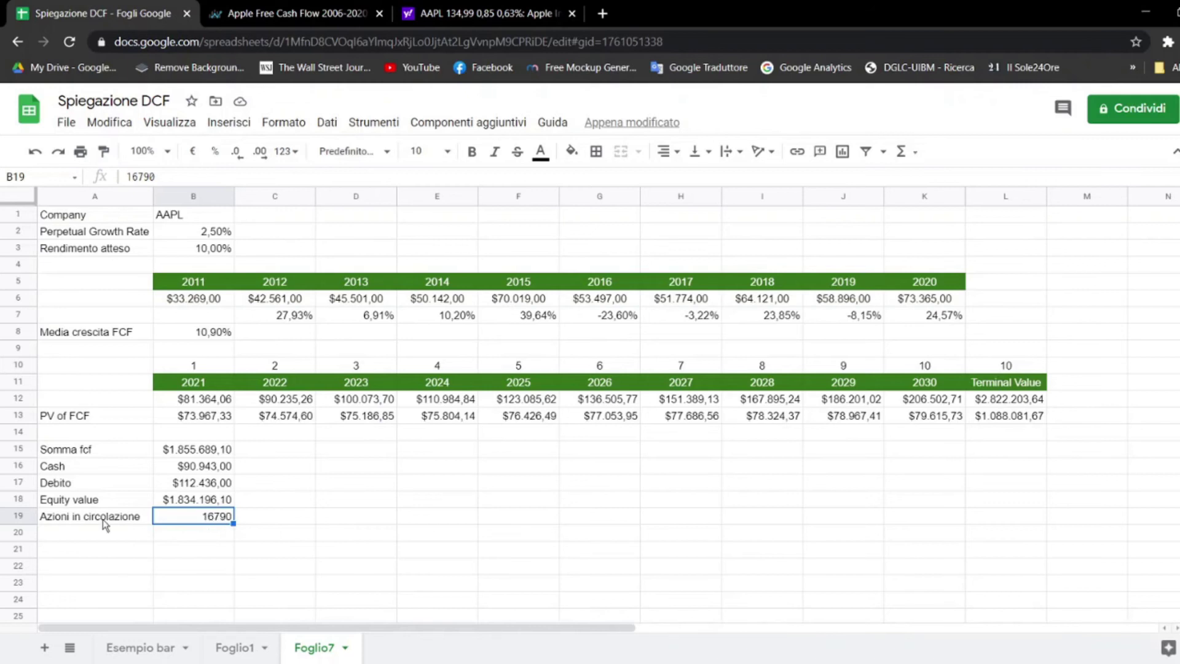
Step: Add a 'Prezzo per azione' label in A20
{"action": "left_click", "coordinate": [87, 530]}
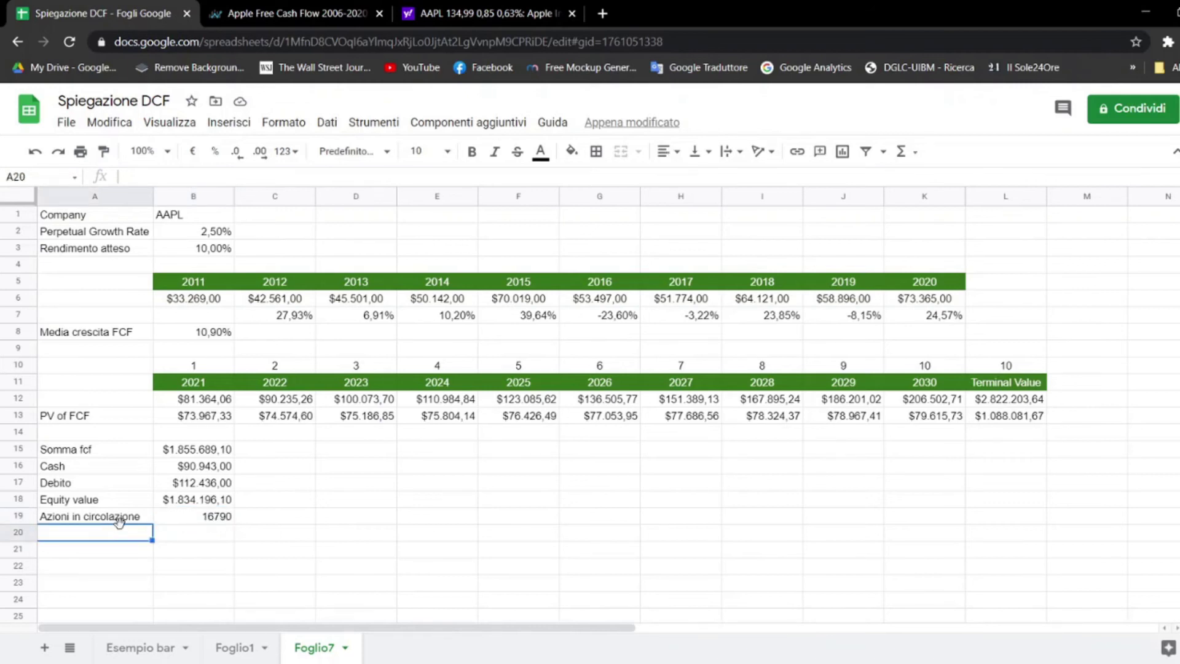
{"action": "type", "text": "Prezzo pe"}
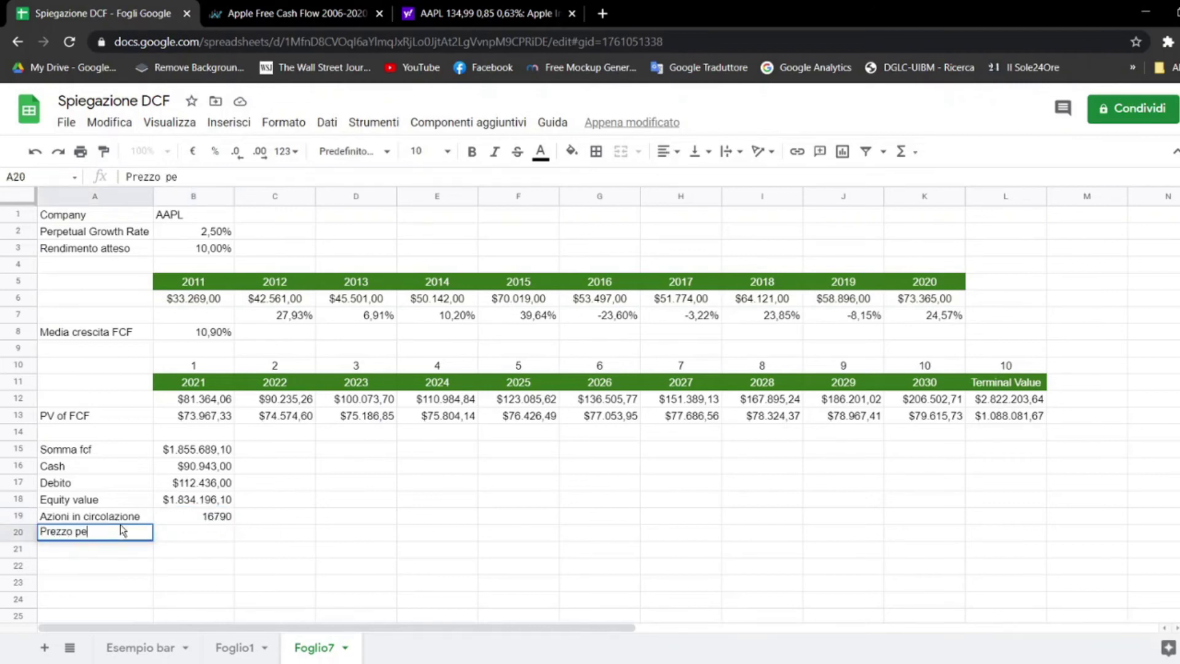
{"action": "type", "text": "r azione"}
{"action": "key", "text": "Return"}
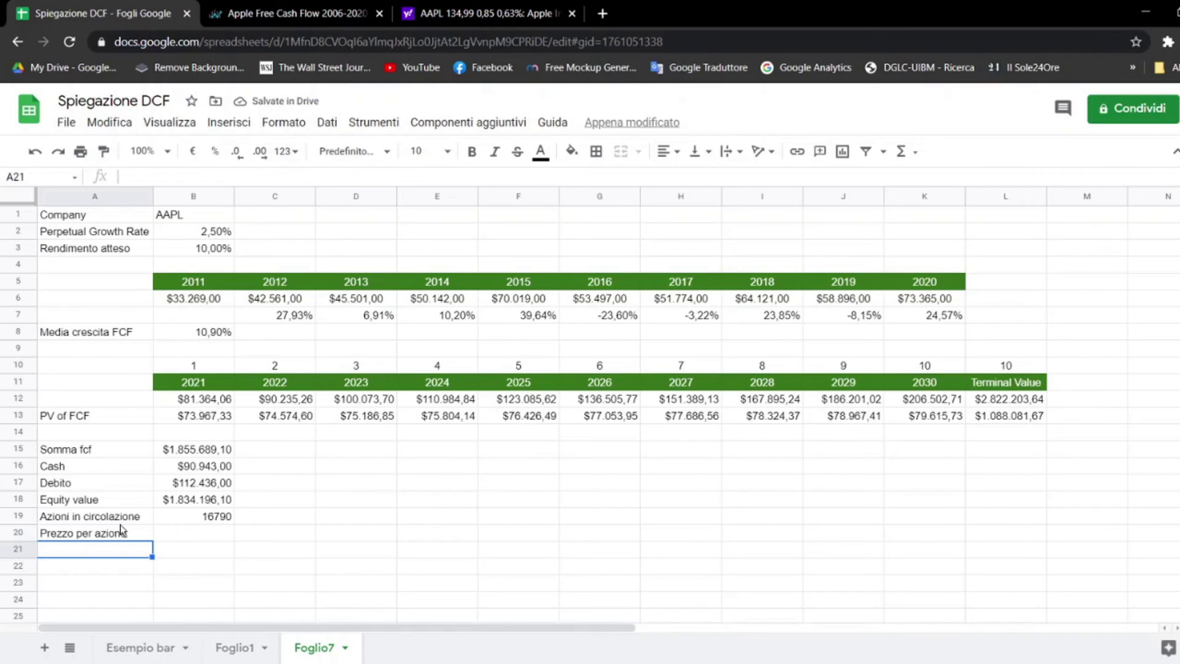
{"action": "left_click", "coordinate": [120, 531]}
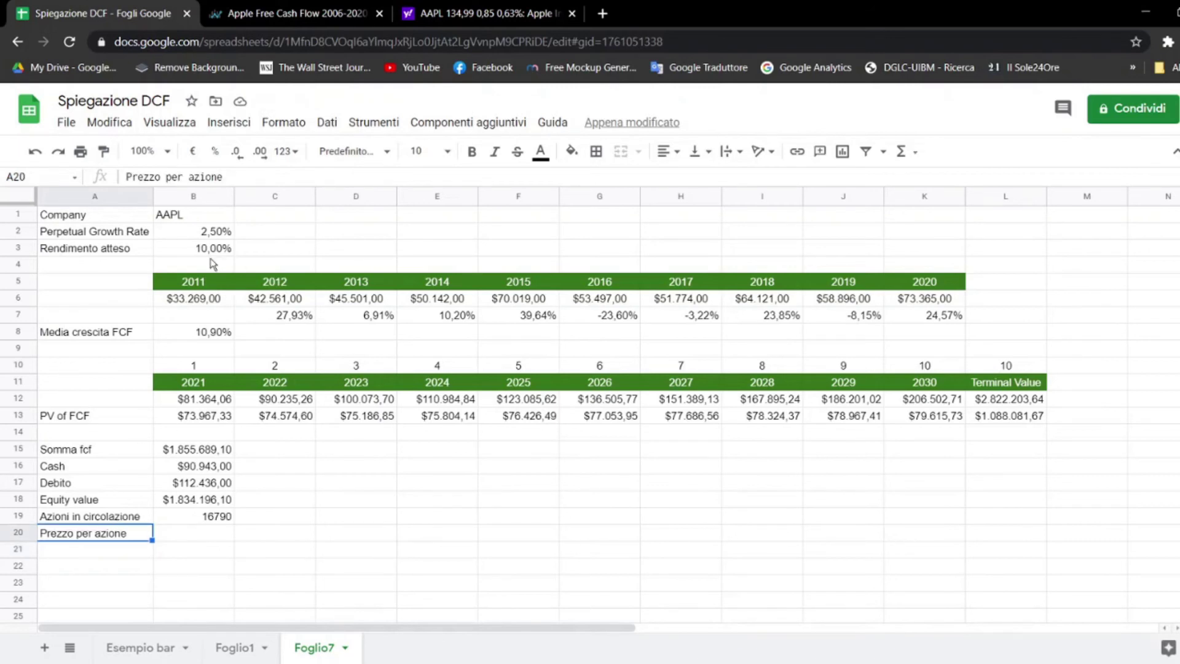
{"action": "left_click", "coordinate": [218, 538]}
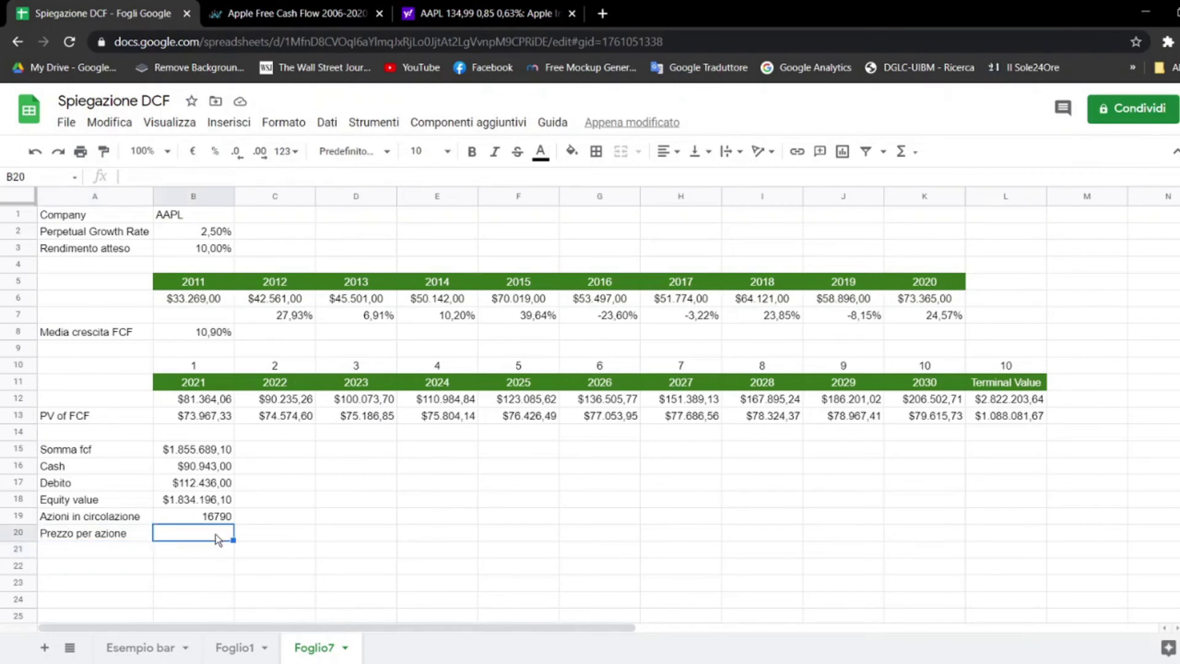
Step: Compute Prezzo per azione as =B18/B19, giving $109,24
{"action": "type", "text": "="}
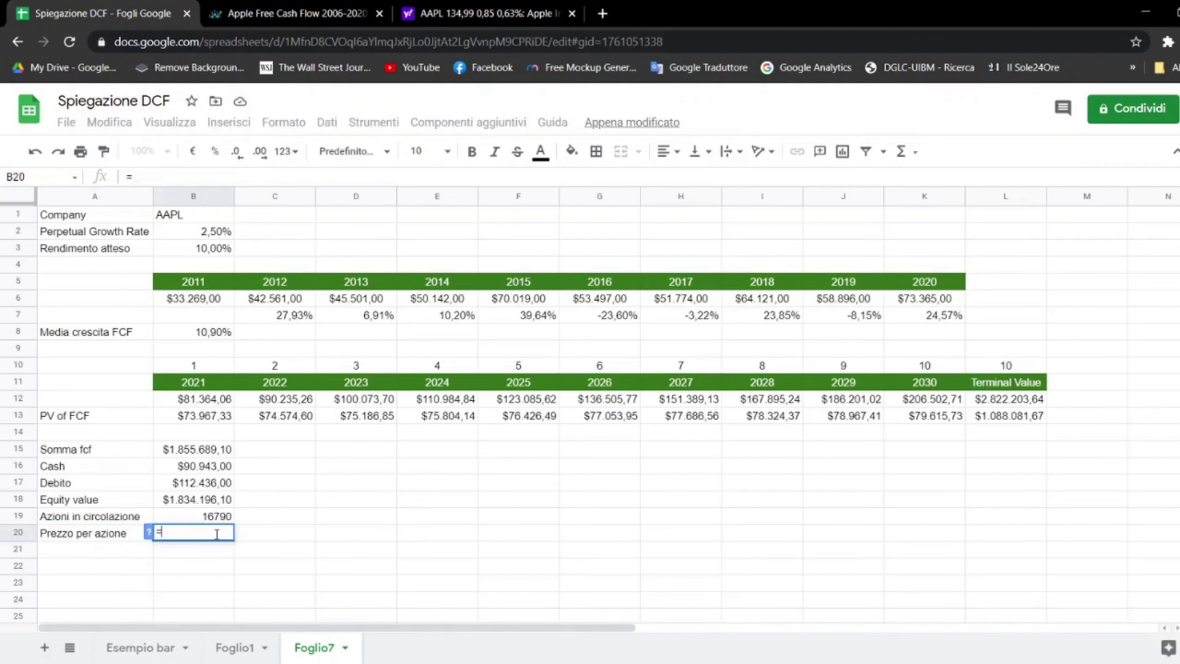
{"action": "left_click", "coordinate": [218, 501]}
{"action": "type", "text": "/"}
{"action": "left_click", "coordinate": [217, 519]}
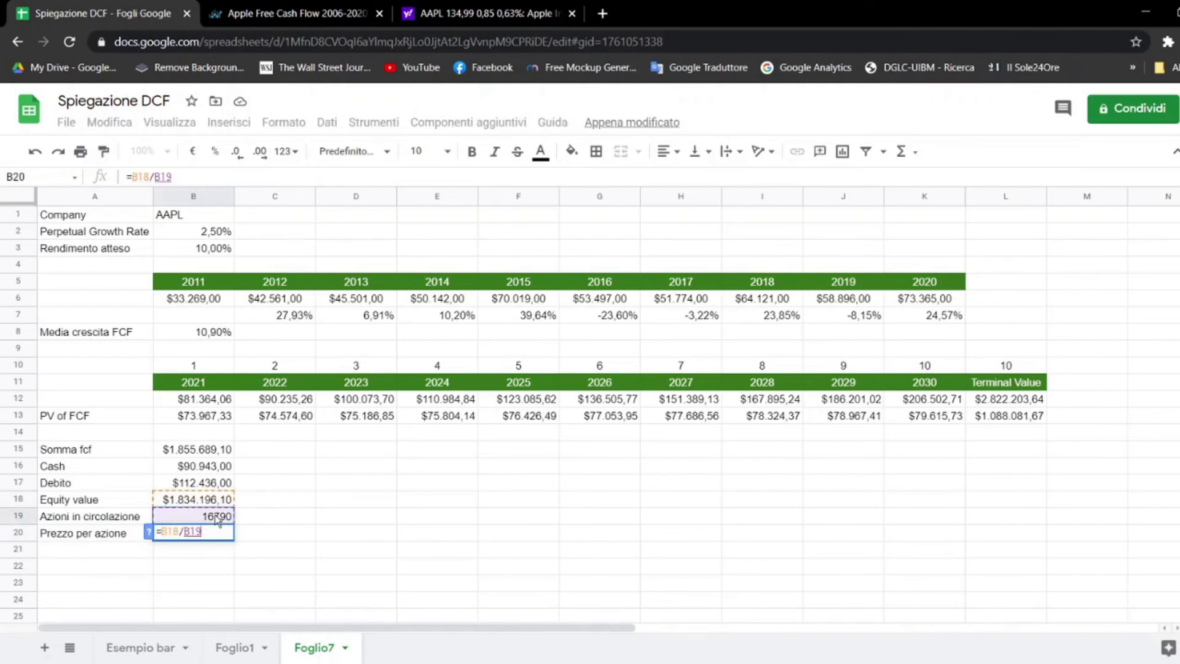
{"action": "key", "text": "Return"}
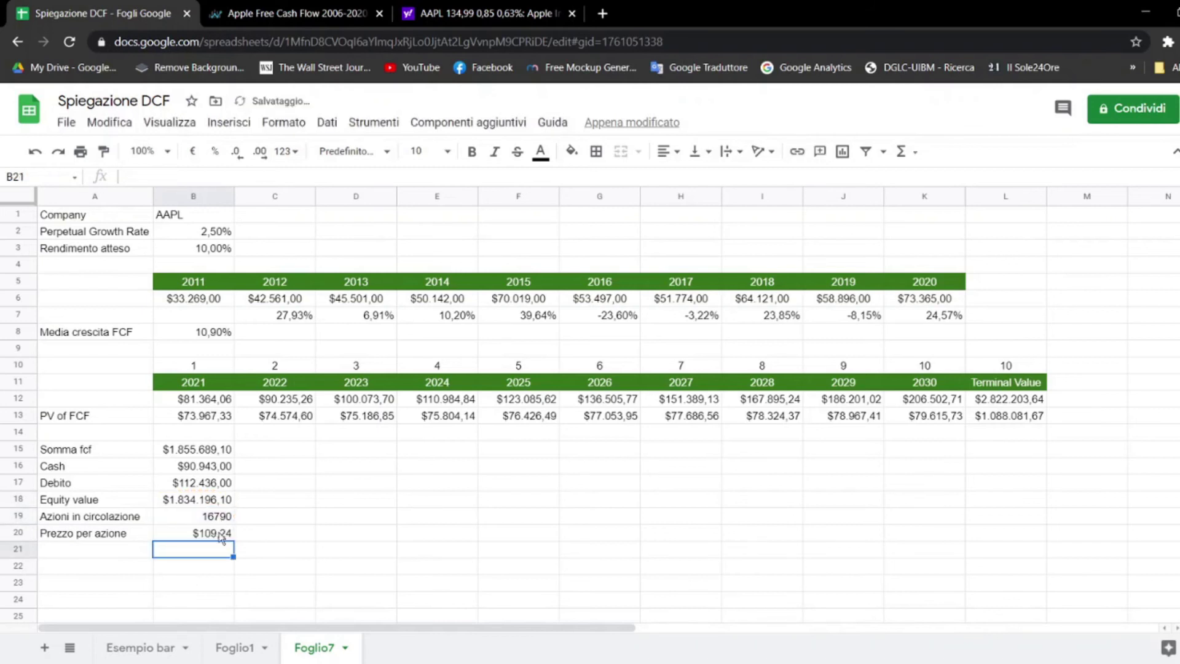
Step: Add a 'Prezzo corrente' label in A21 and look up Apple's current share price
{"action": "left_click", "coordinate": [89, 555]}
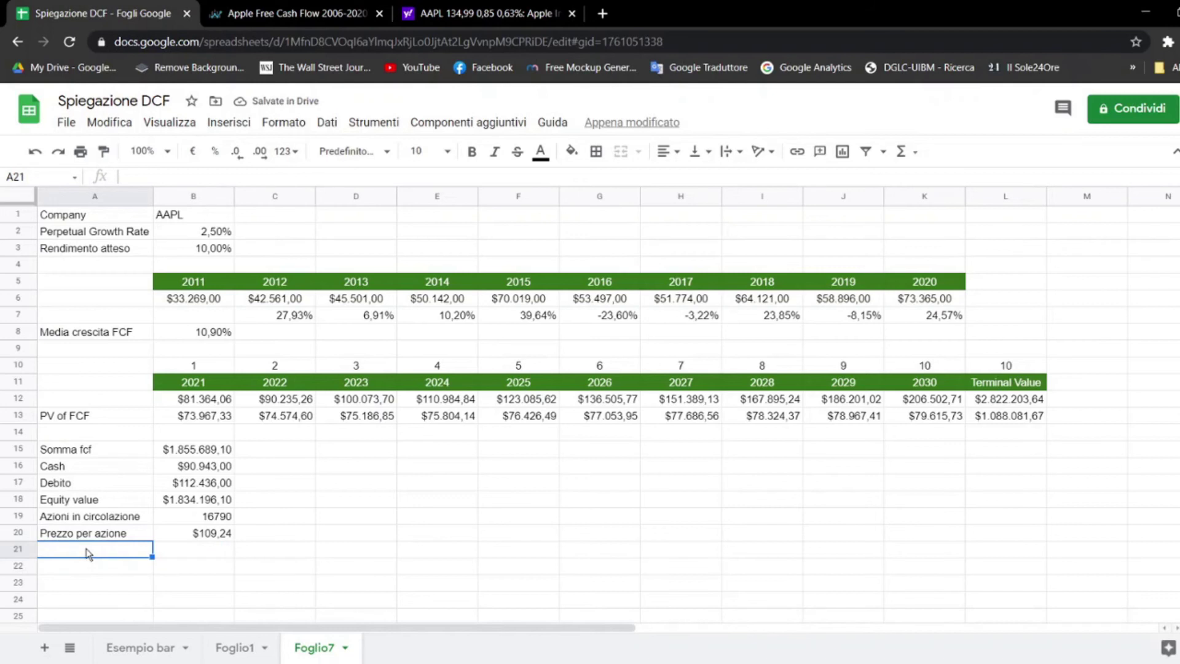
{"action": "type", "text": "Prezzo corrente"}
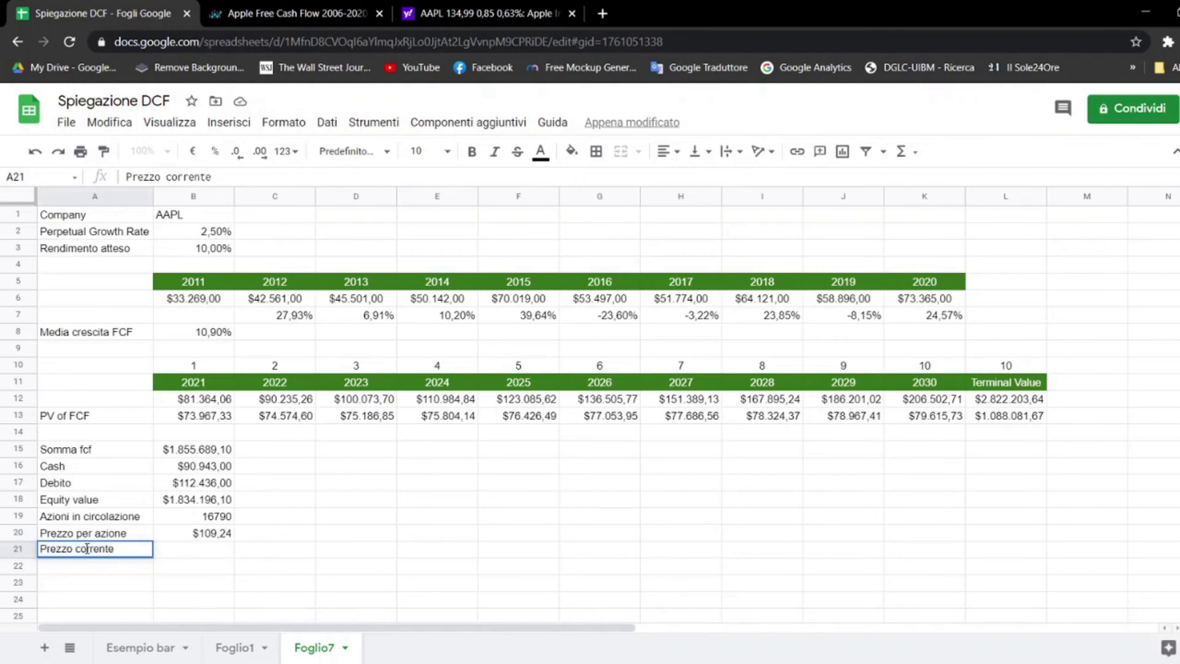
{"action": "key", "text": "Return"}
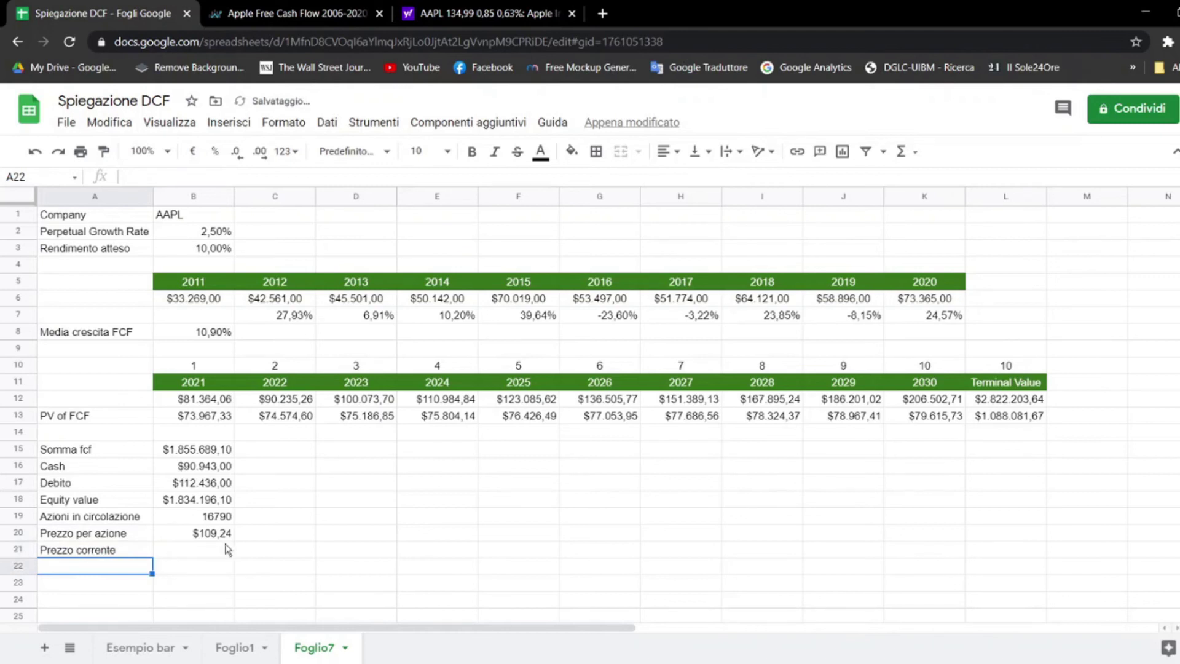
{"action": "left_click", "coordinate": [198, 554]}
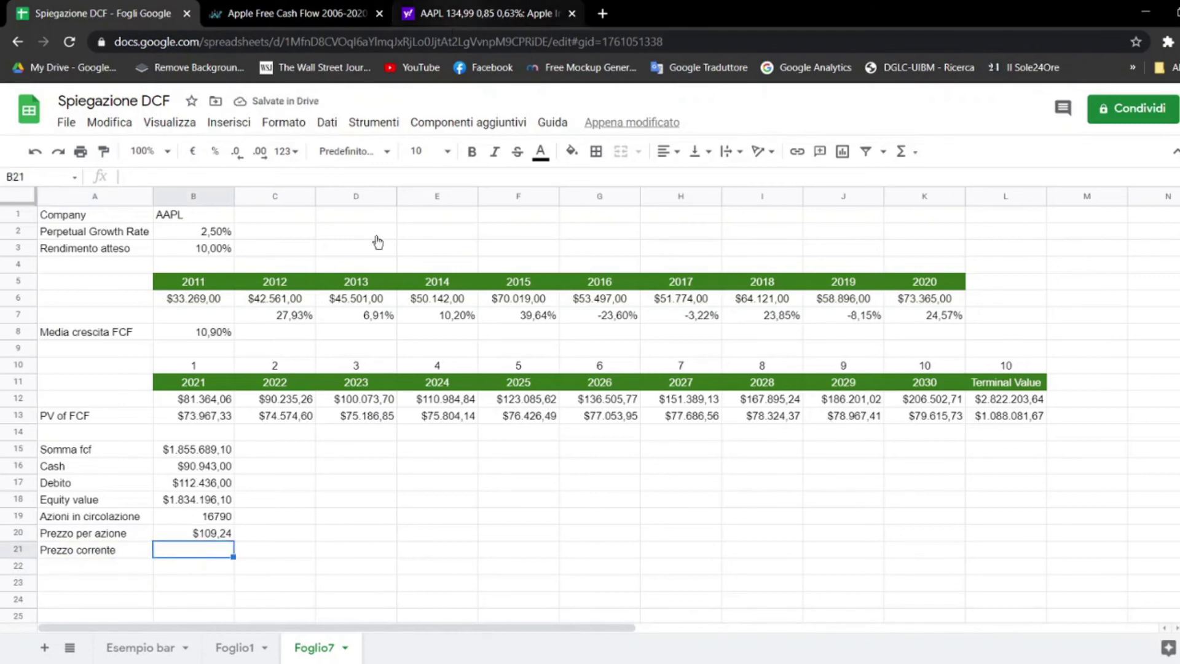
{"action": "left_click", "coordinate": [461, 18]}
Step: Enter the current price 135 in B21 with B20's currency format, showing $135,00
{"action": "scroll", "coordinate": [228, 328], "scroll_direction": "up", "scroll_amount": 5}
{"action": "scroll", "coordinate": [227, 328], "scroll_direction": "up", "scroll_amount": 2}
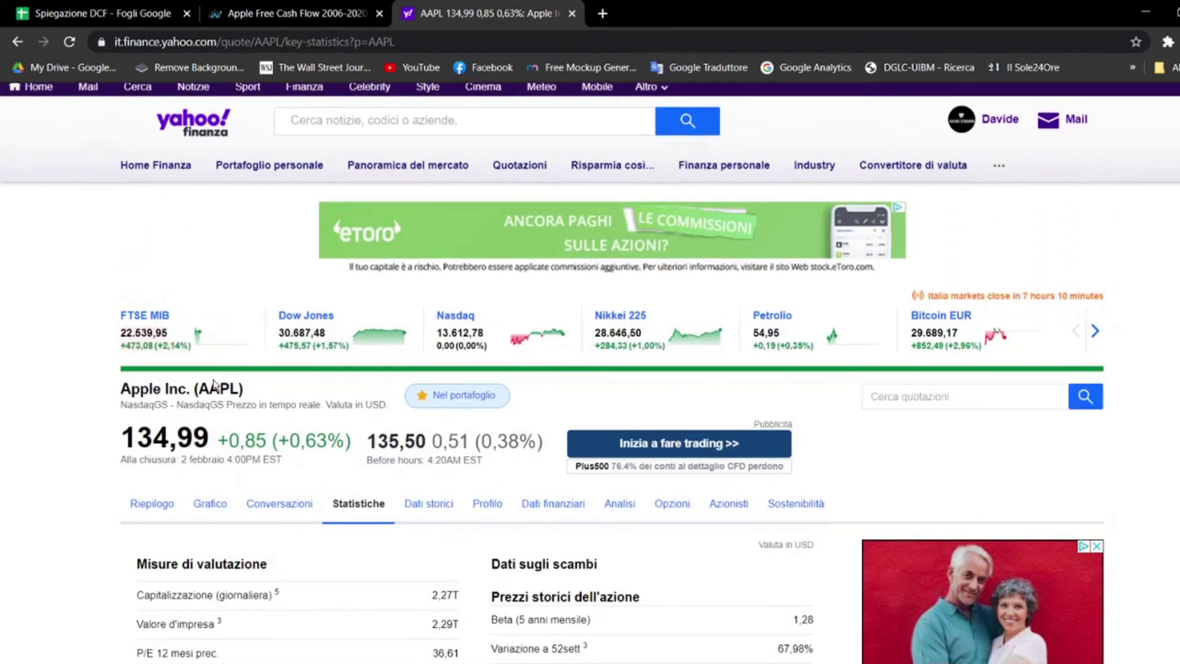
{"action": "left_click", "coordinate": [116, 13]}
{"action": "type", "text": "135"}
{"action": "key", "text": "Return"}
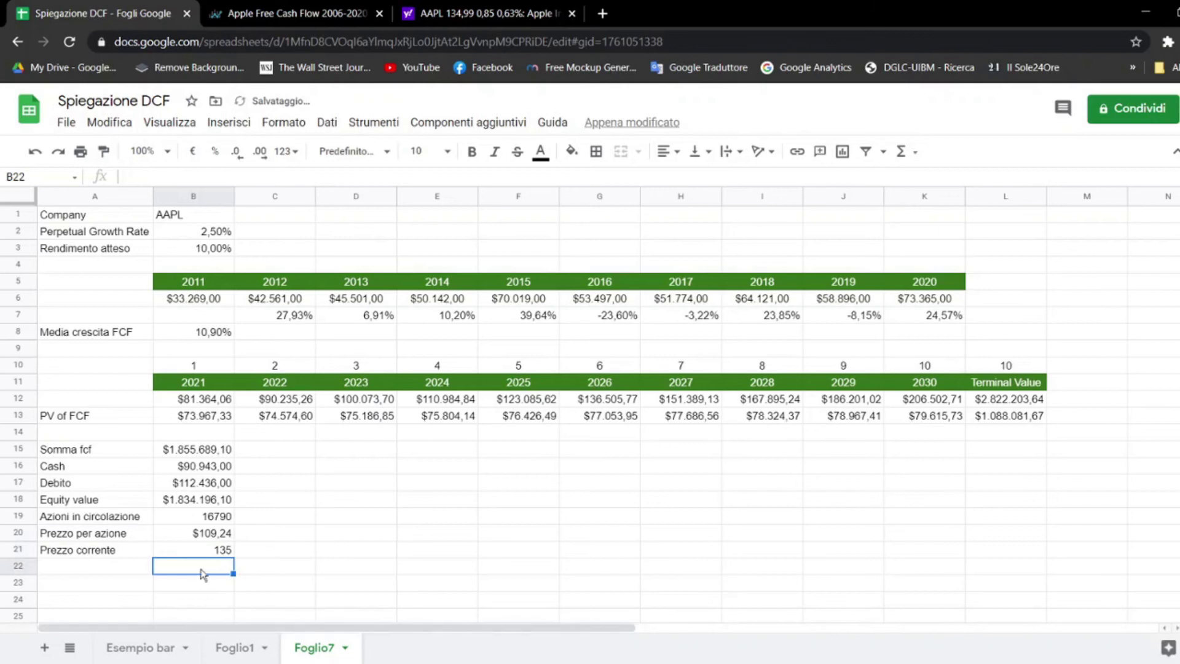
{"action": "left_click", "coordinate": [215, 538]}
{"action": "left_click", "coordinate": [103, 151]}
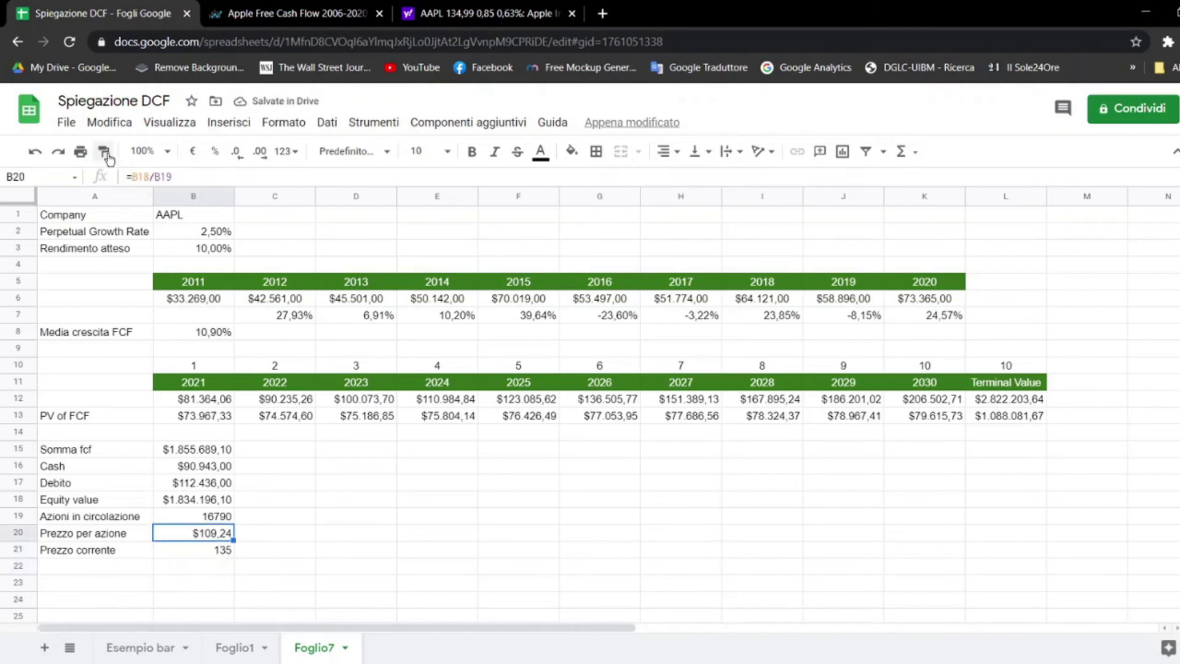
{"action": "left_click", "coordinate": [192, 552]}
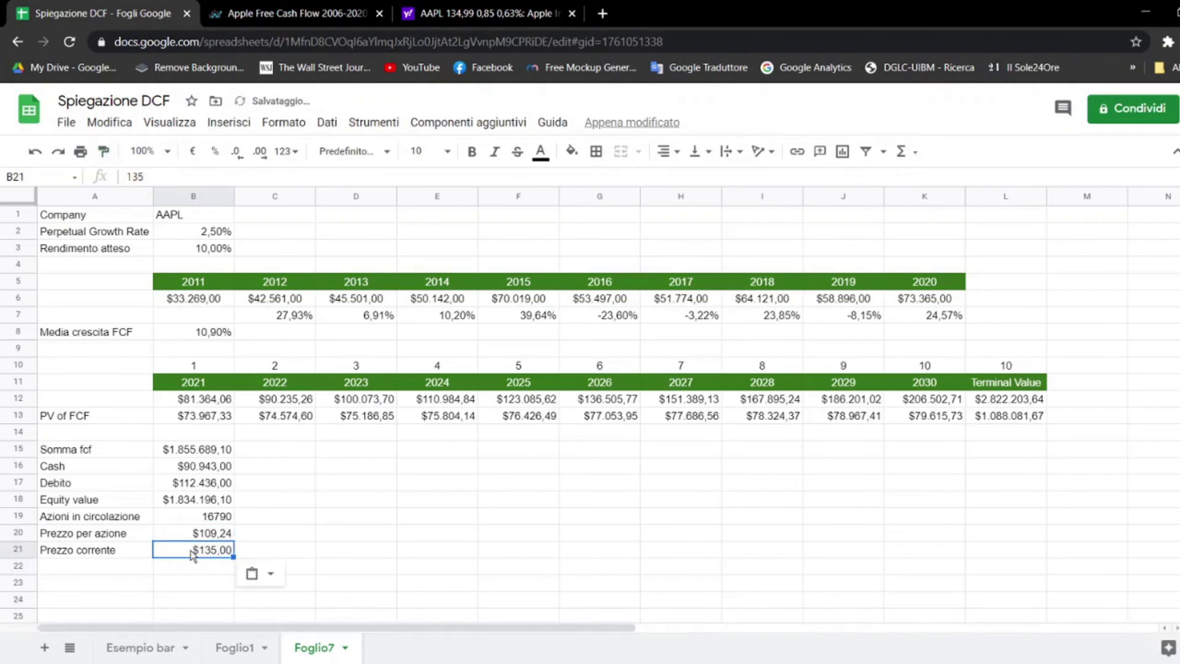
Step: Add a Differenza row with =B20/B21-1 formatted as a percentage, showing -19,08%
{"action": "left_click", "coordinate": [79, 567]}
{"action": "type", "text": "Differenza"}
{"action": "key", "text": "Return"}
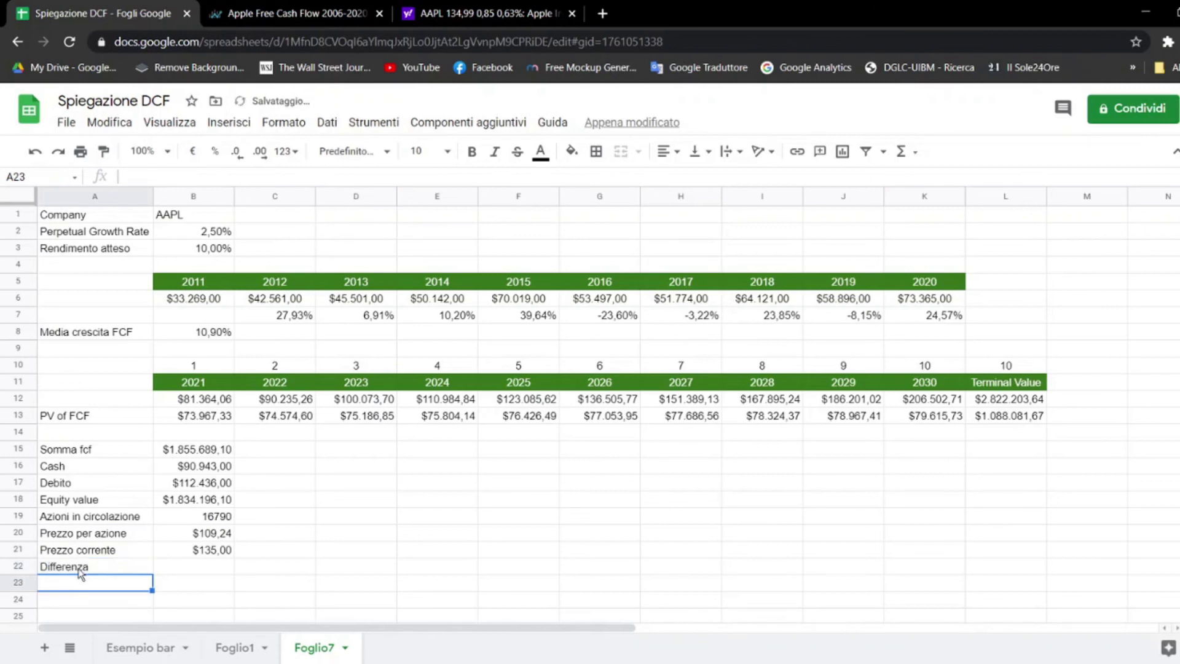
{"action": "left_click", "coordinate": [175, 568]}
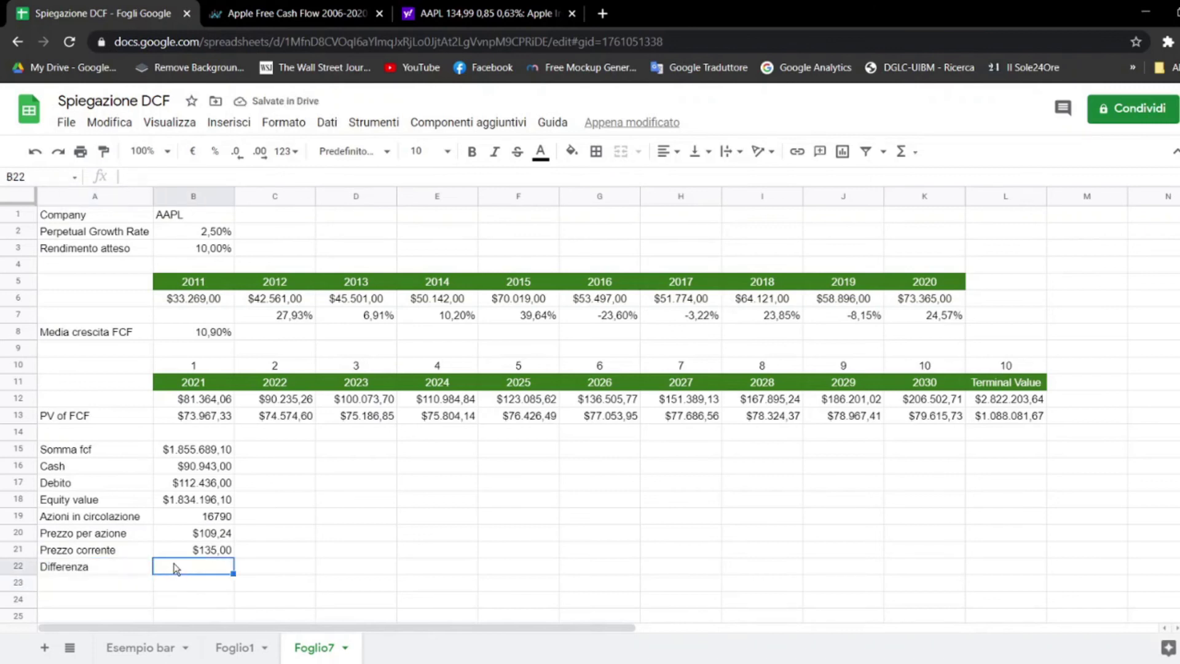
{"action": "type", "text": "="}
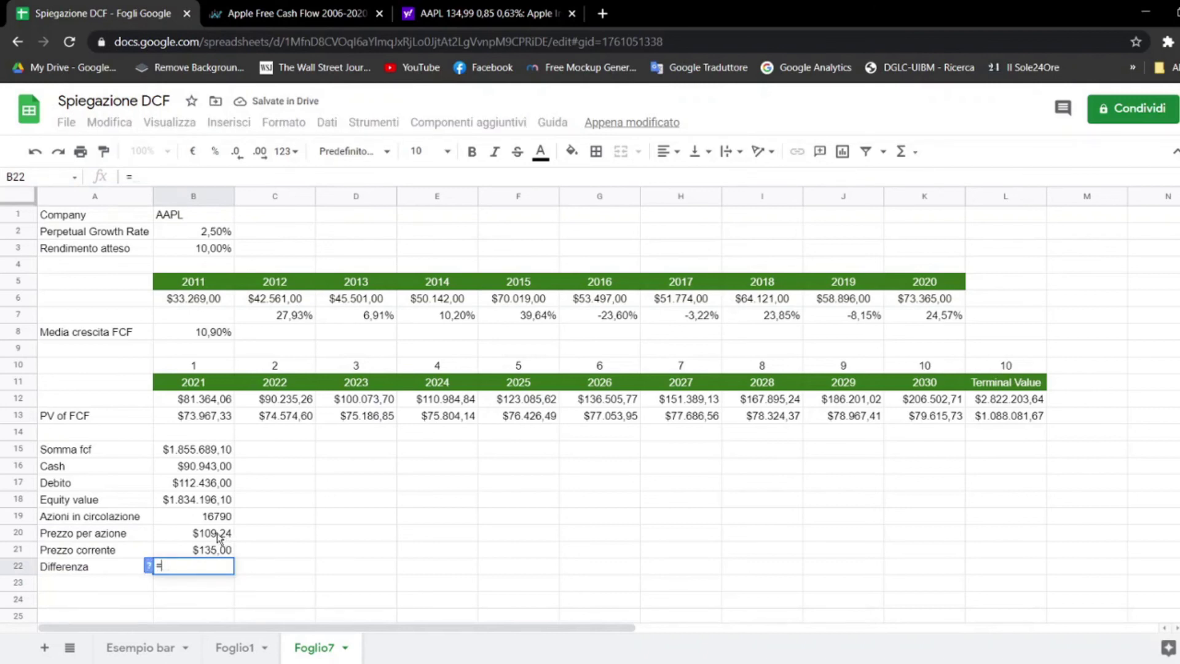
{"action": "left_click", "coordinate": [217, 535]}
{"action": "type", "text": "/"}
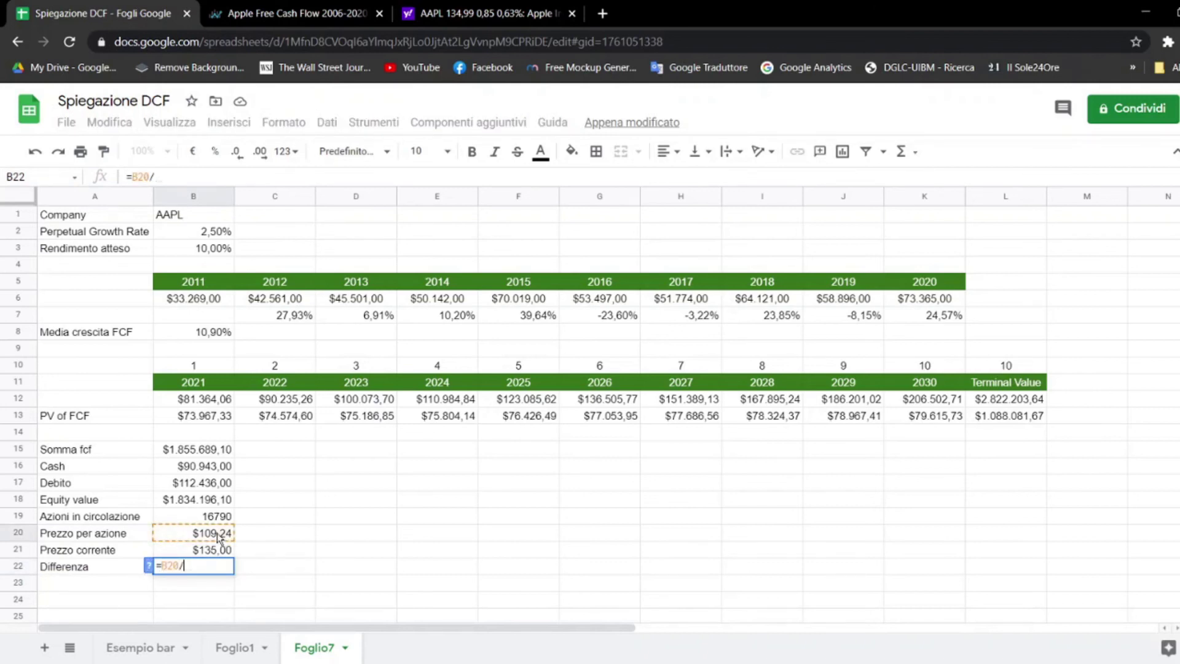
{"action": "left_click", "coordinate": [214, 553]}
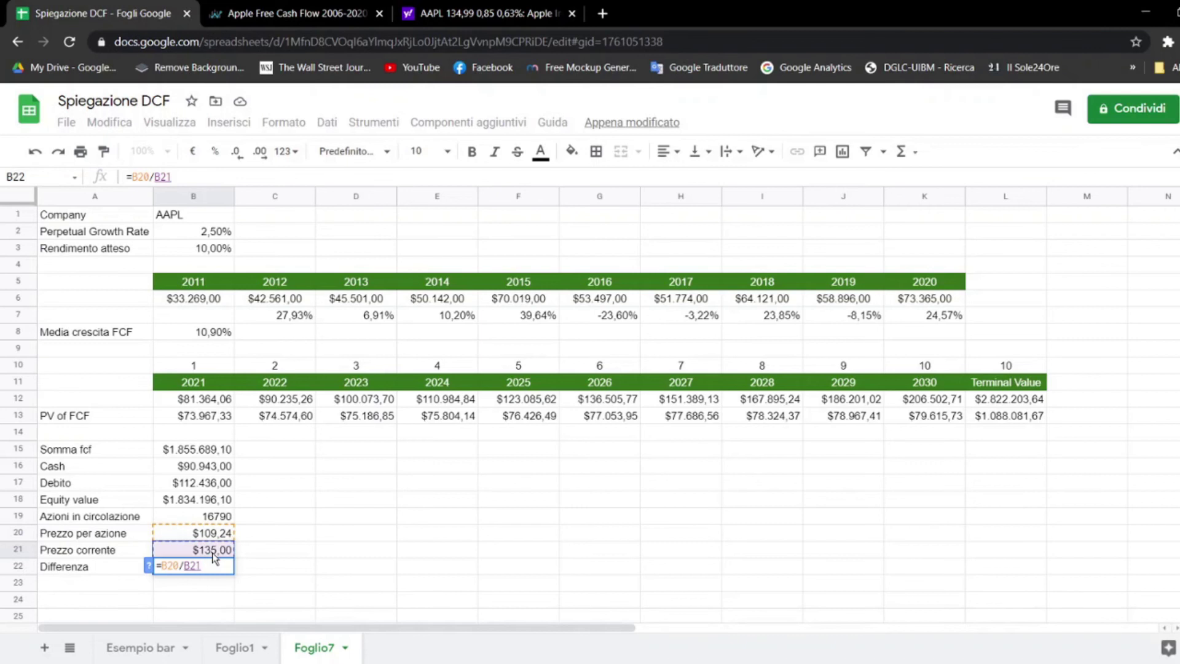
{"action": "key", "text": "Return"}
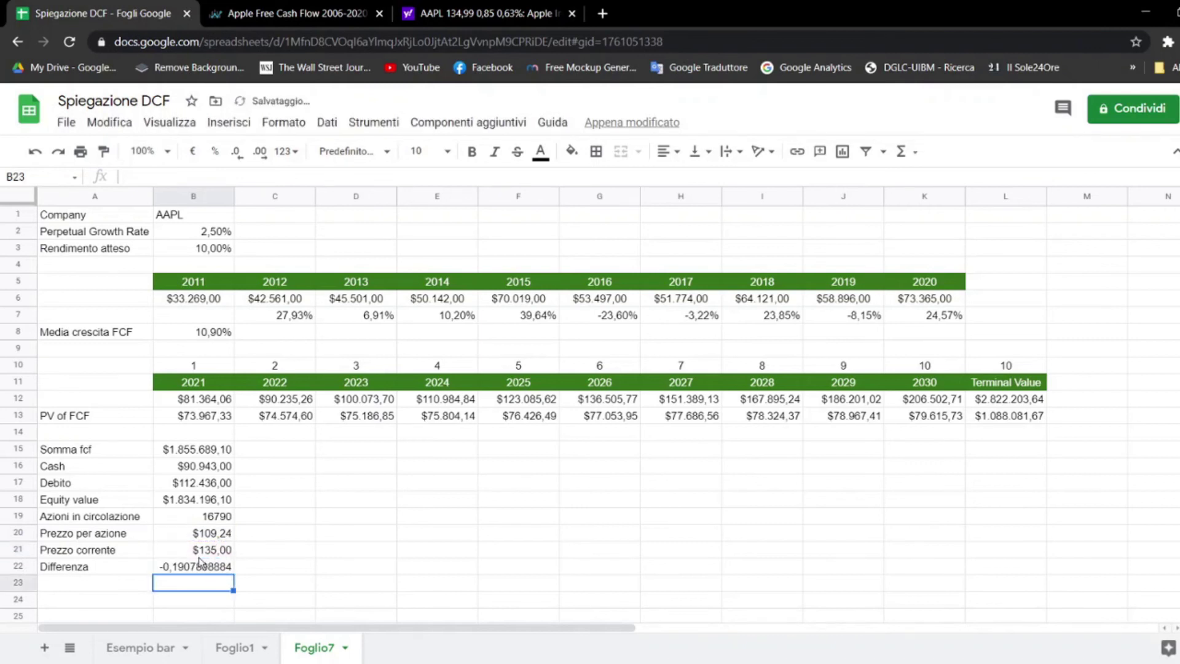
{"action": "left_click", "coordinate": [198, 566]}
{"action": "left_click", "coordinate": [216, 151]}
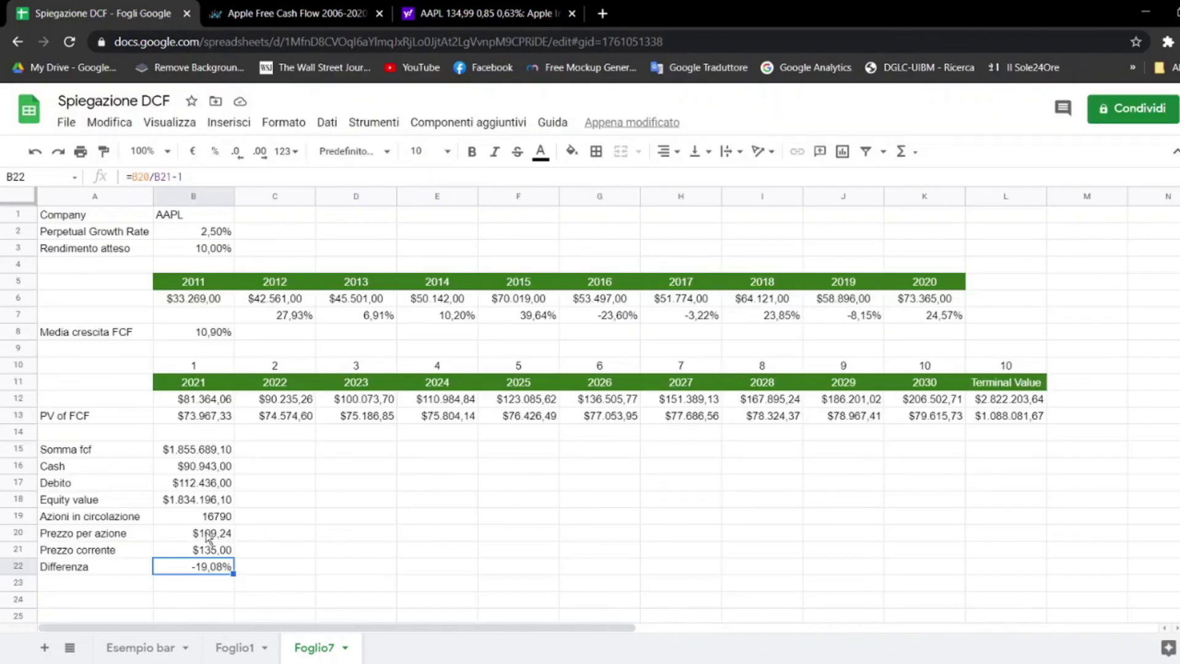
{"action": "left_click", "coordinate": [209, 535]}
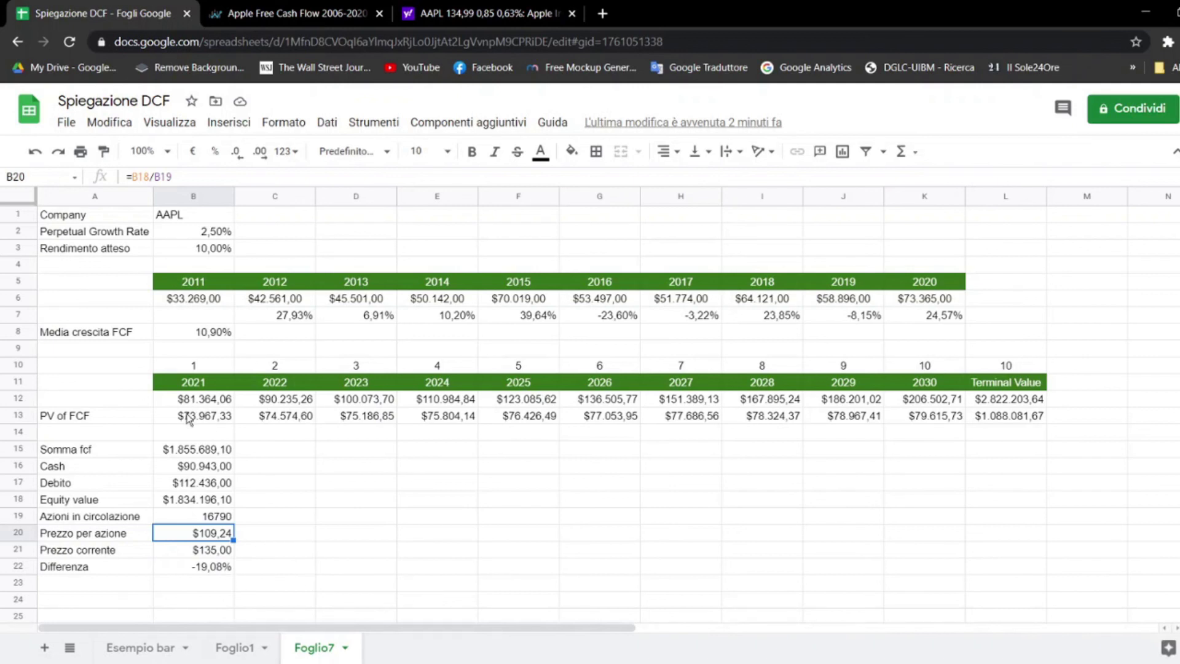
Step: Set the expected return in B3 to 8% and compare the new price per share with the current price
{"action": "left_click", "coordinate": [202, 249]}
{"action": "type", "text": "8%"}
{"action": "key", "text": "Return"}
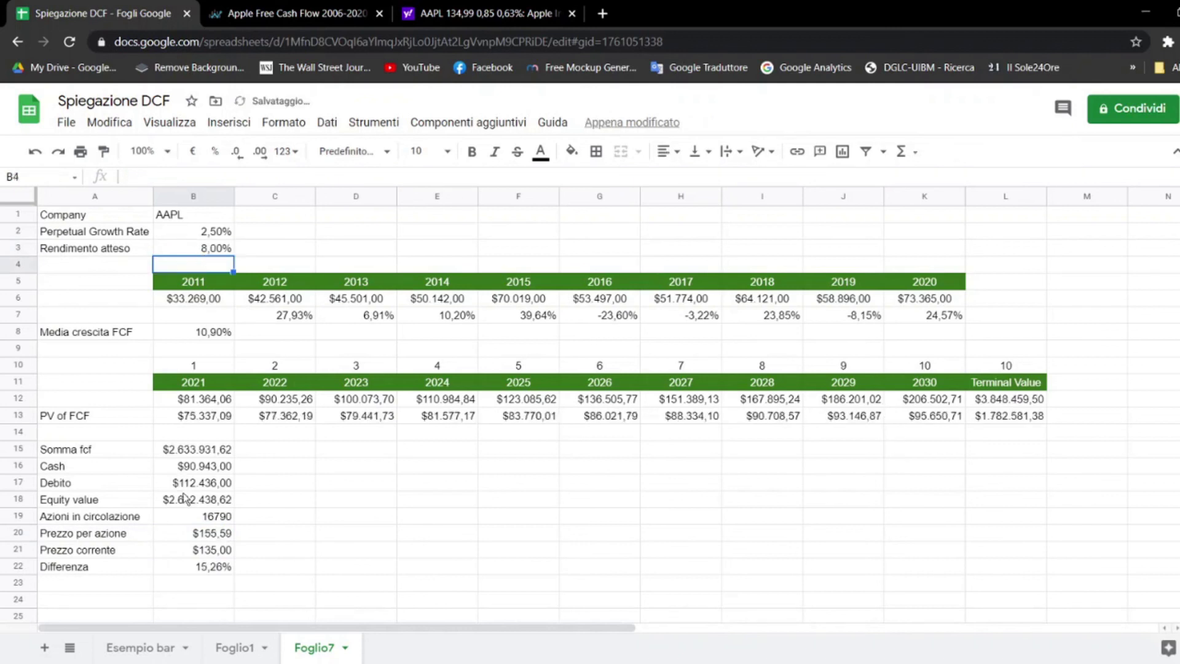
{"action": "left_click", "coordinate": [213, 536]}
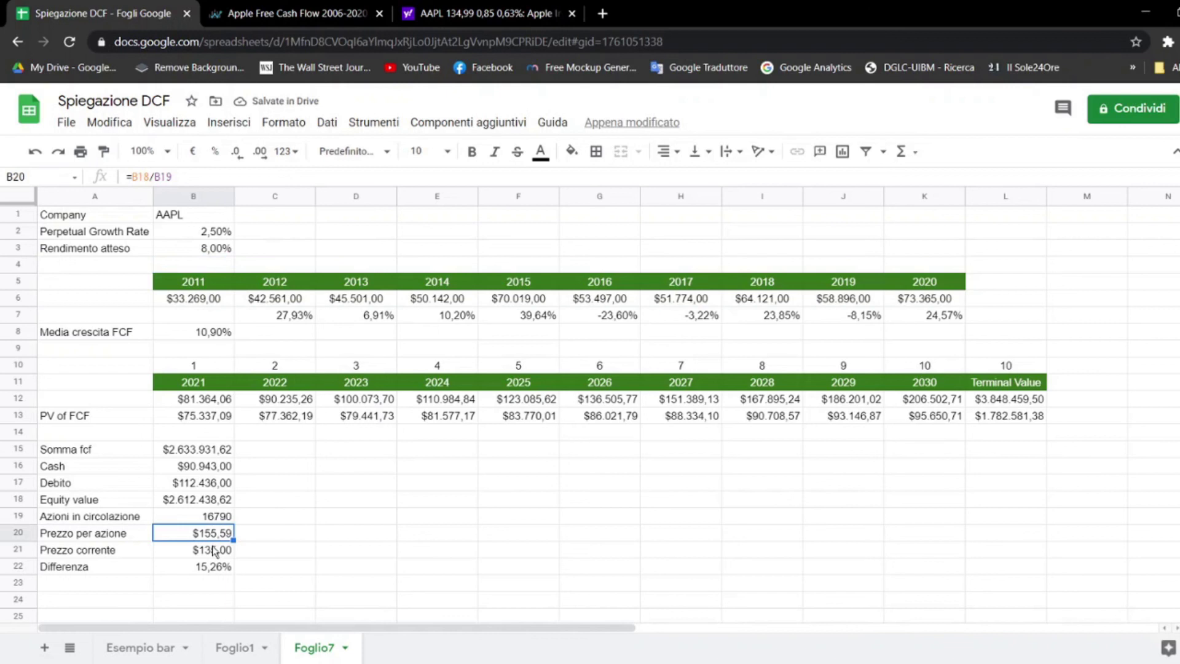
{"action": "left_click", "coordinate": [214, 550]}
{"action": "left_click", "coordinate": [214, 537]}
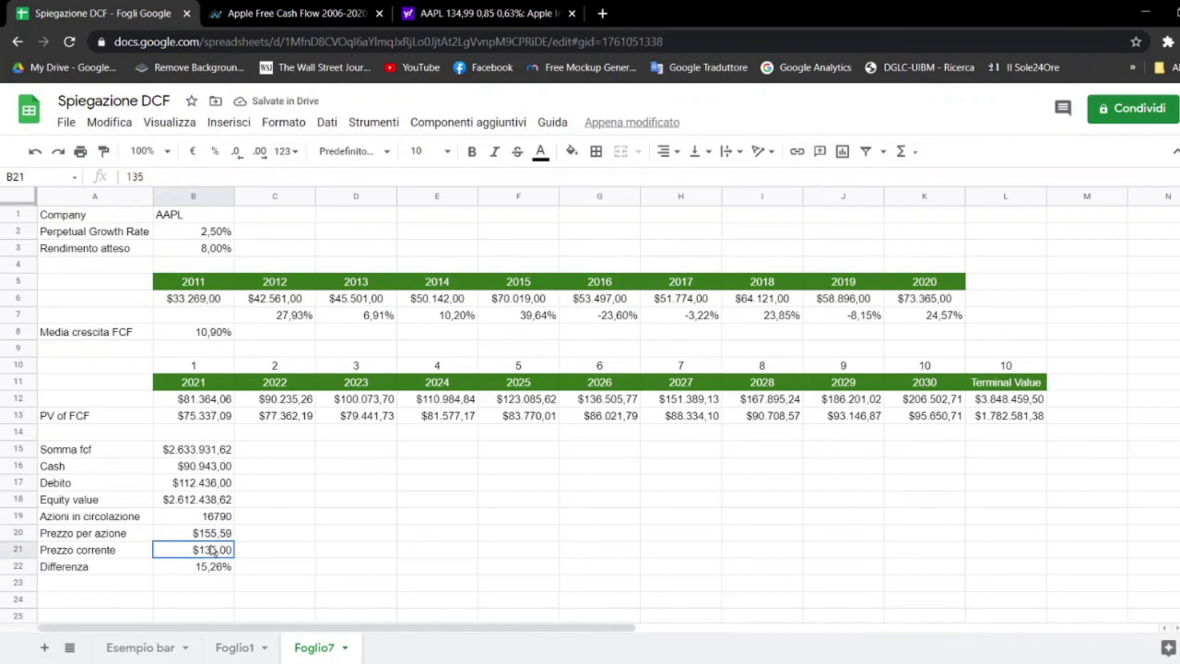
{"action": "left_click", "coordinate": [212, 549]}
{"action": "left_click", "coordinate": [209, 533]}
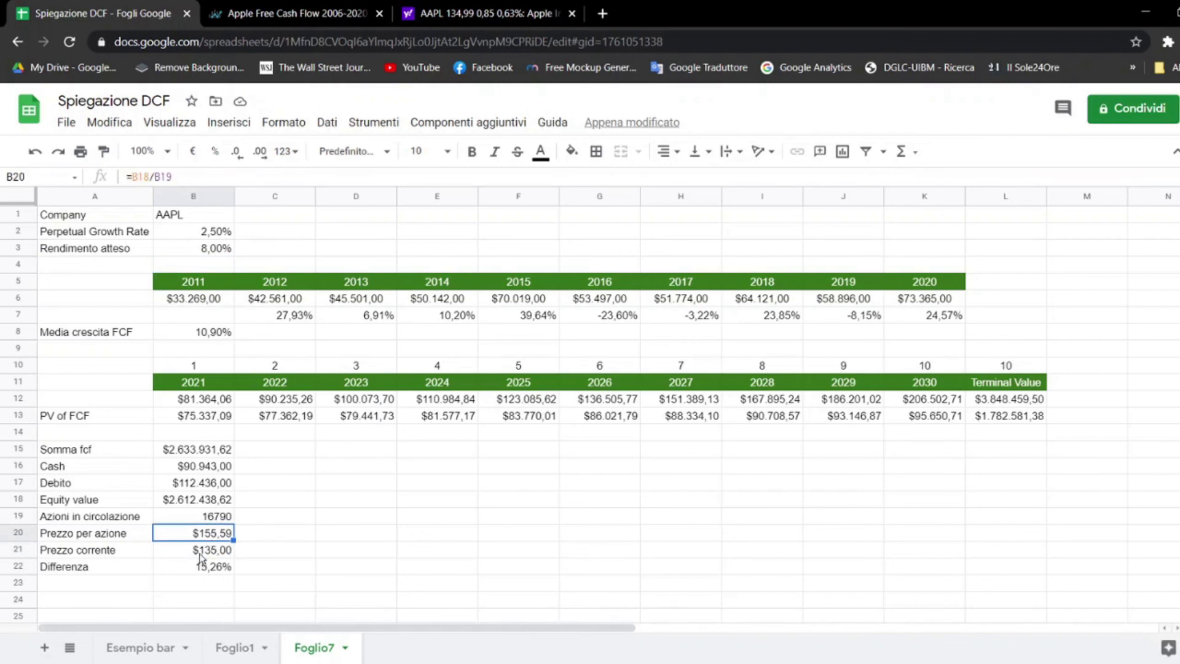
Step: Change the expected return to 15%, dropping the price per share to $59,64
{"action": "left_click", "coordinate": [214, 252]}
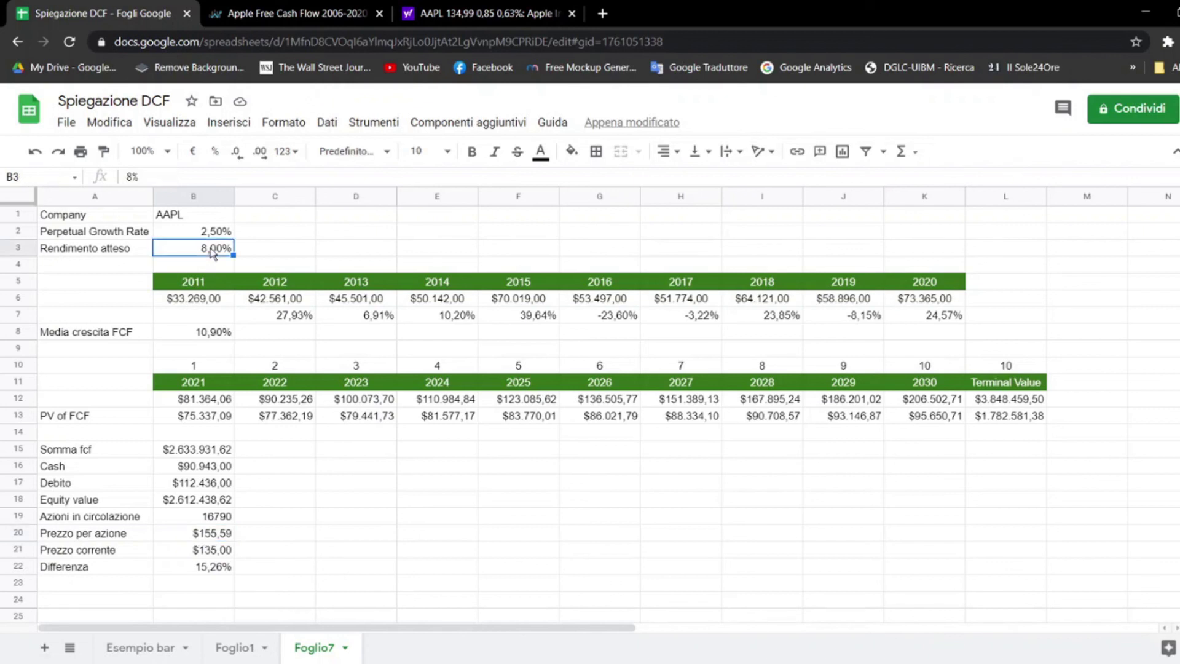
{"action": "type", "text": "15"}
{"action": "key", "text": "Return"}
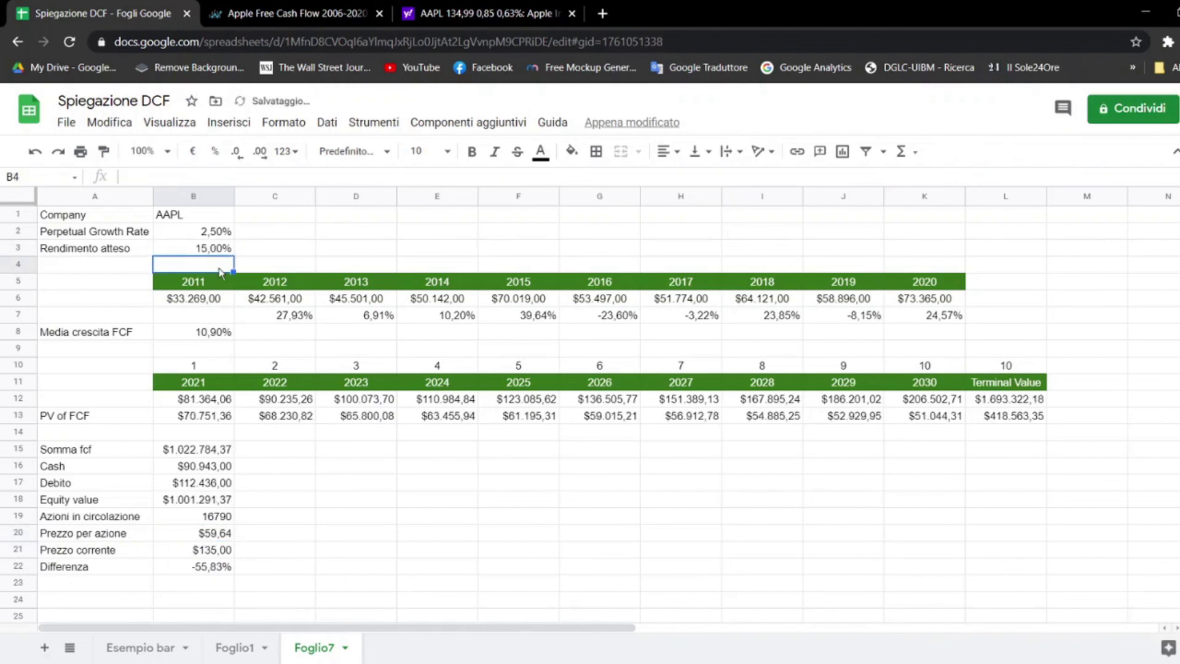